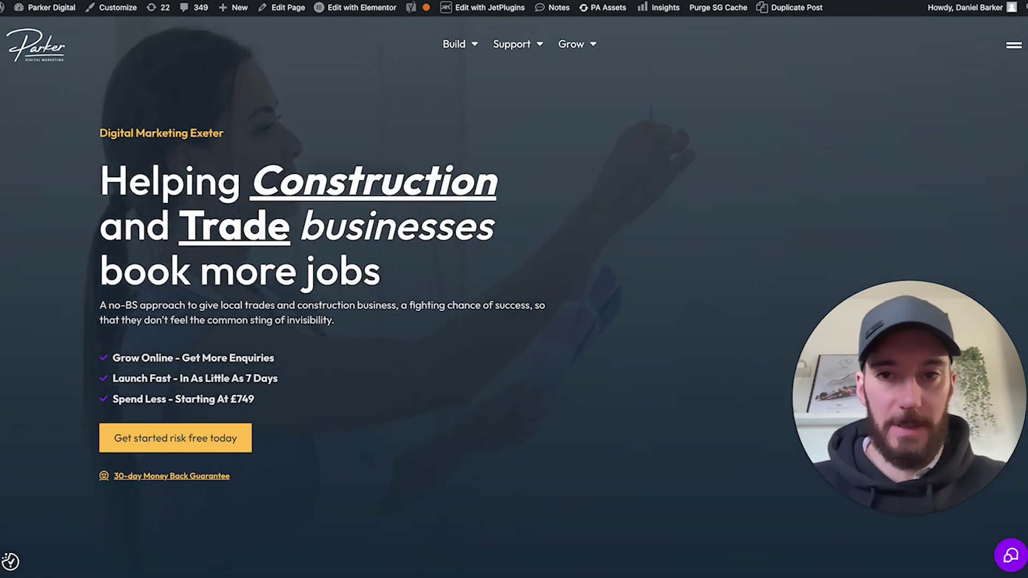
# - Scroll the Parker Digital homepage up and down to show the sticky header shrinking into a rounded bar
pyautogui.scroll(-5, 630, 110)
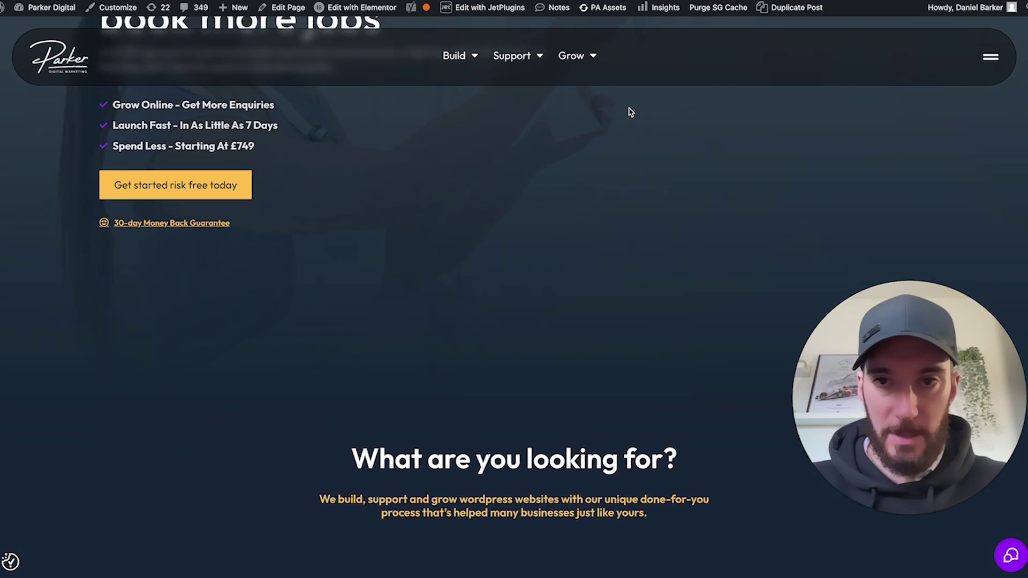
pyautogui.scroll(5, 631, 112)
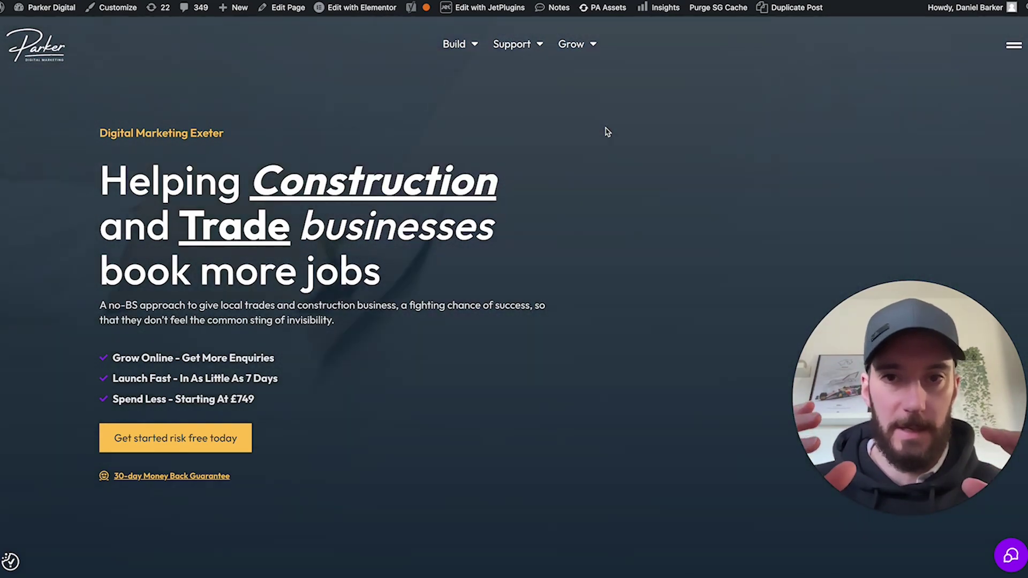
pyautogui.scroll(-2, 606, 131)
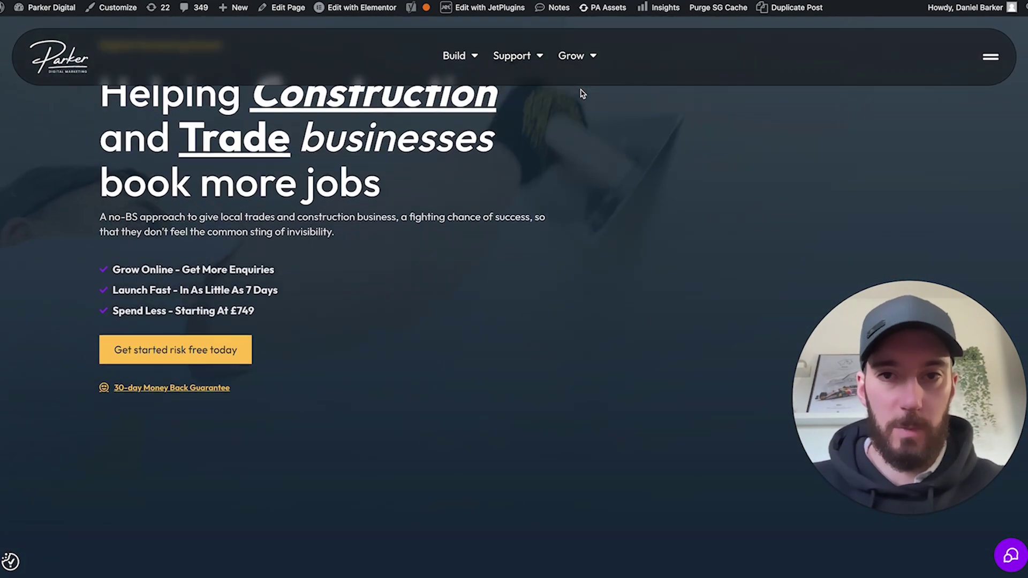
pyautogui.scroll(-2, 653, 63)
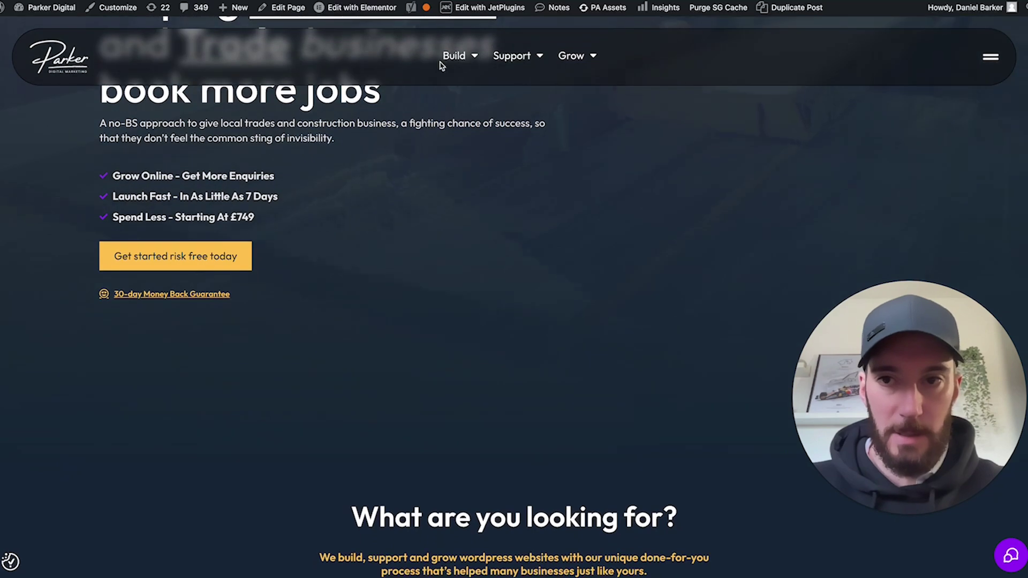
pyautogui.scroll(-2, 341, 161)
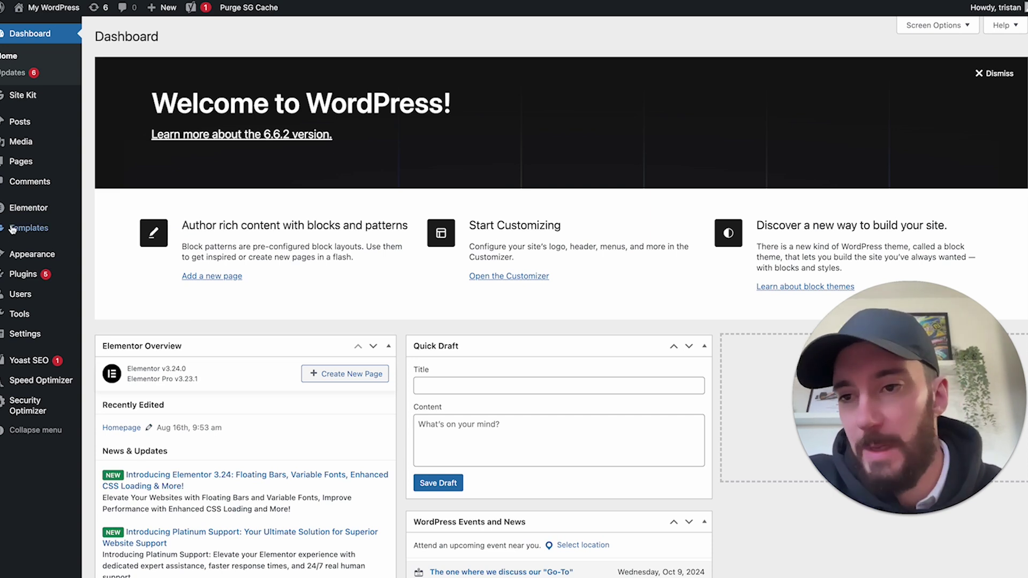
# - From Theme Builder's header templates, open Elementor Header #137 in the Elementor editor
pyautogui.moveTo(26, 230)
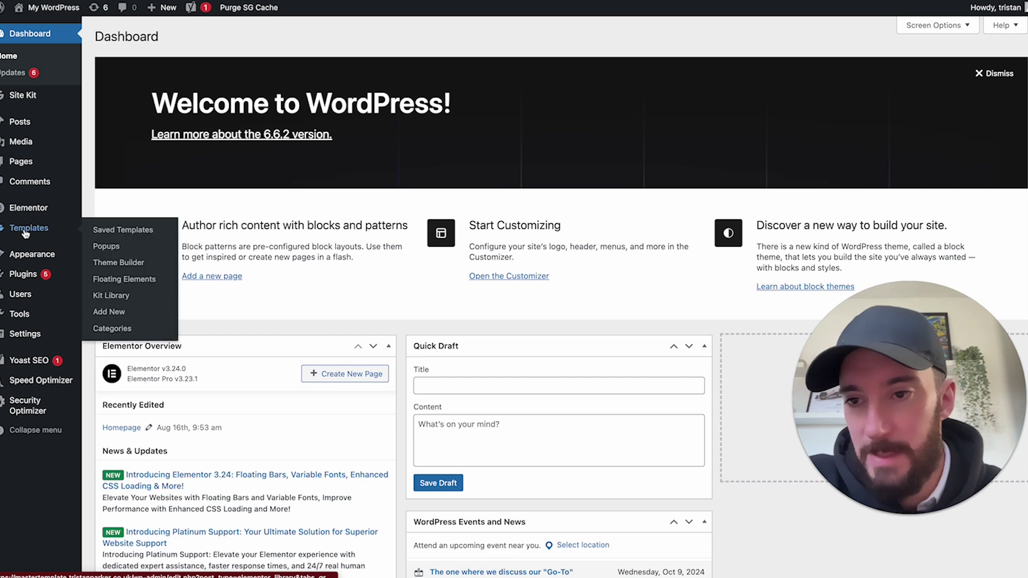
pyautogui.click(113, 264)
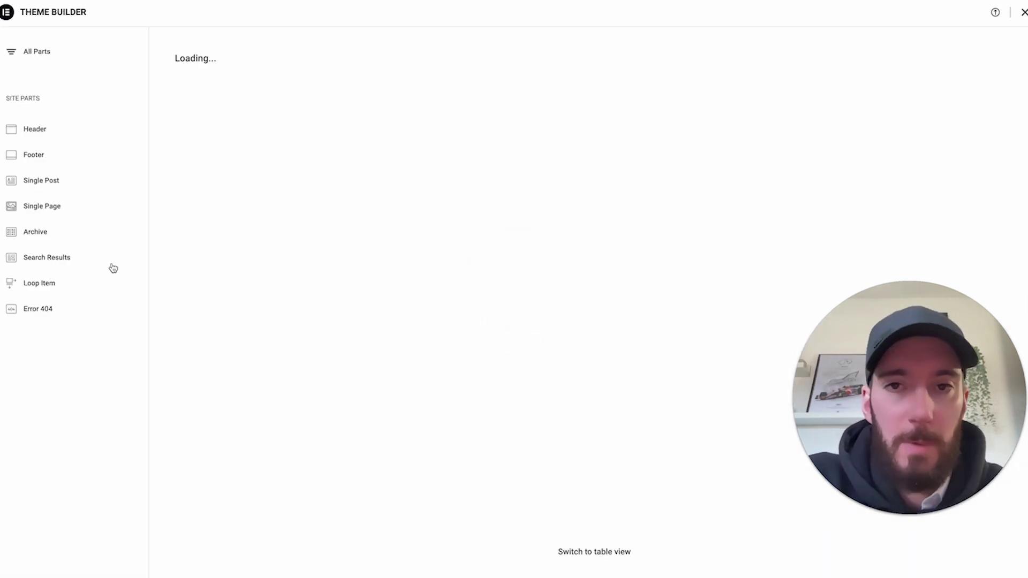
pyautogui.moveTo(218, 172)
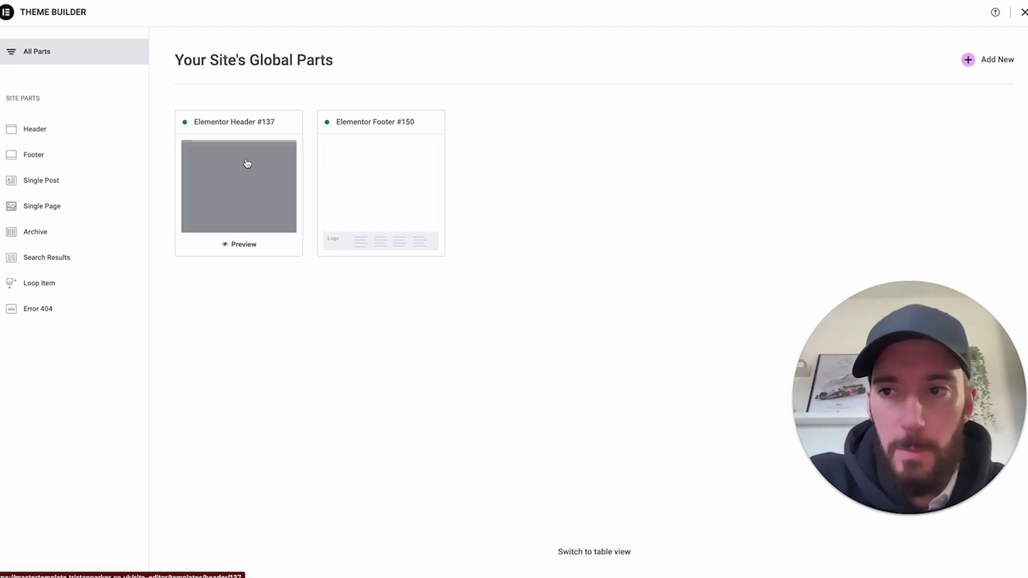
pyautogui.moveTo(84, 140)
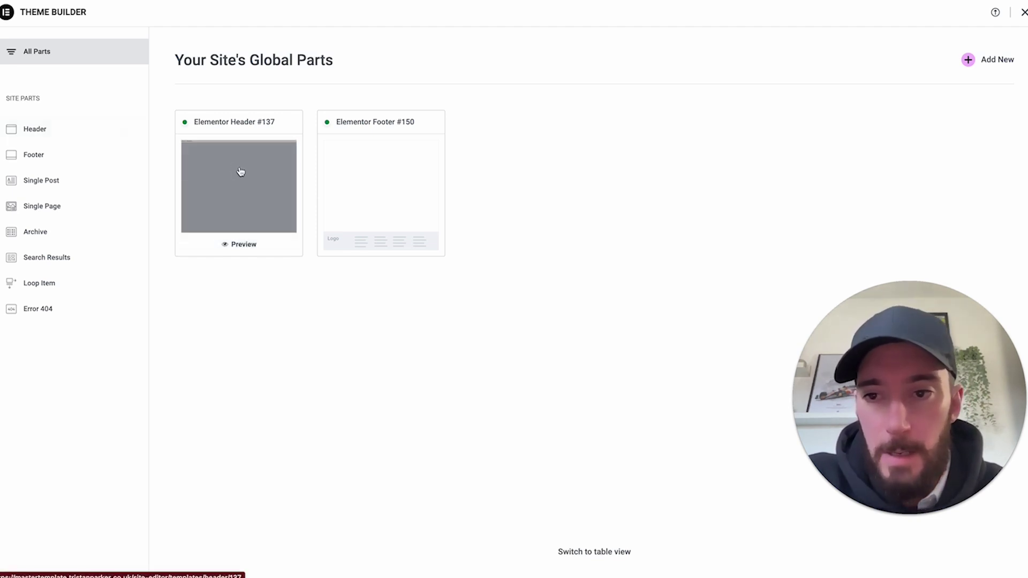
pyautogui.click(237, 186)
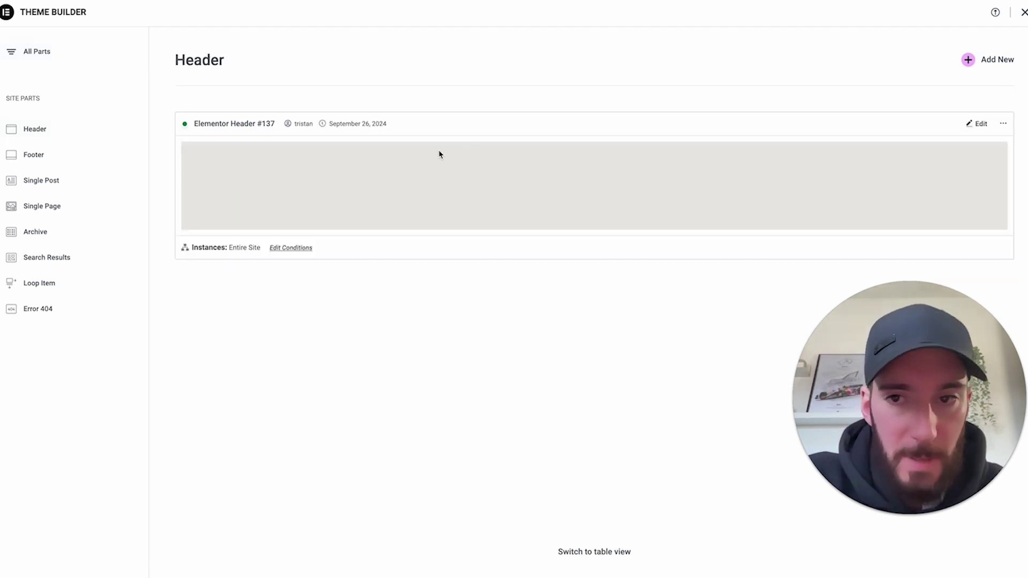
pyautogui.click(977, 123)
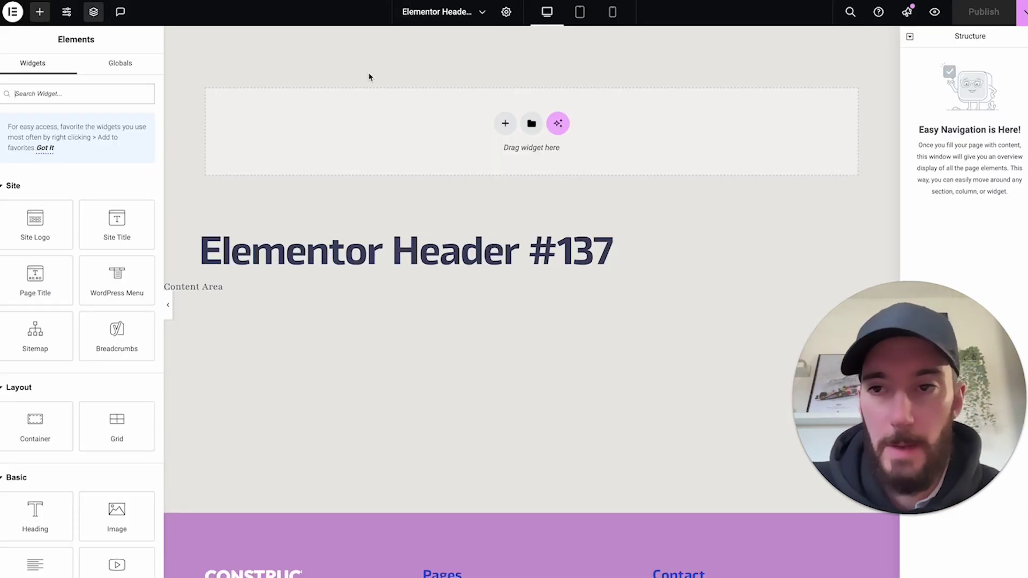
# - Add a single-column Flexbox container to the empty header and set its Content Width to Full Width
pyautogui.click(505, 123)
pyautogui.click(489, 163)
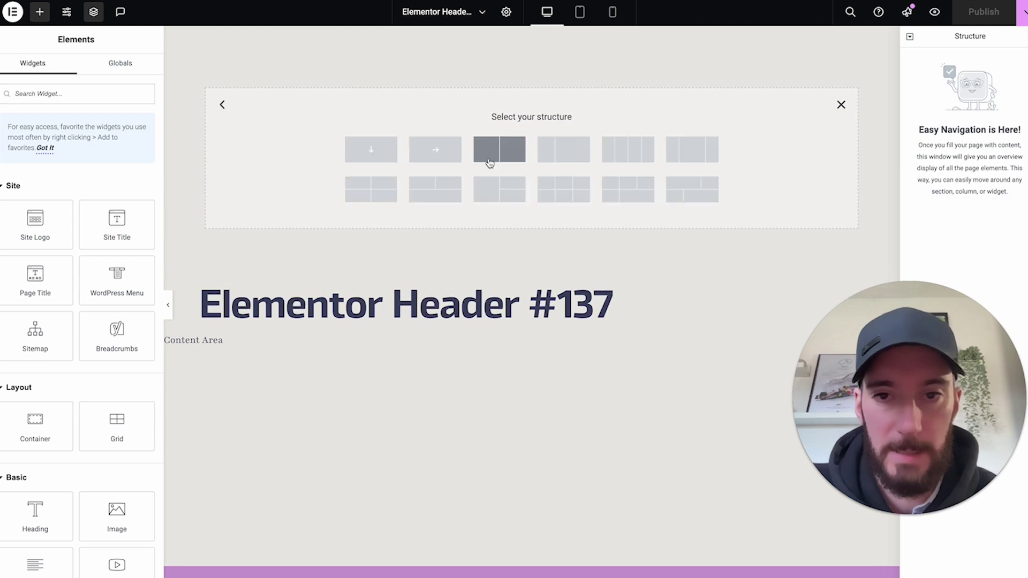
pyautogui.click(371, 150)
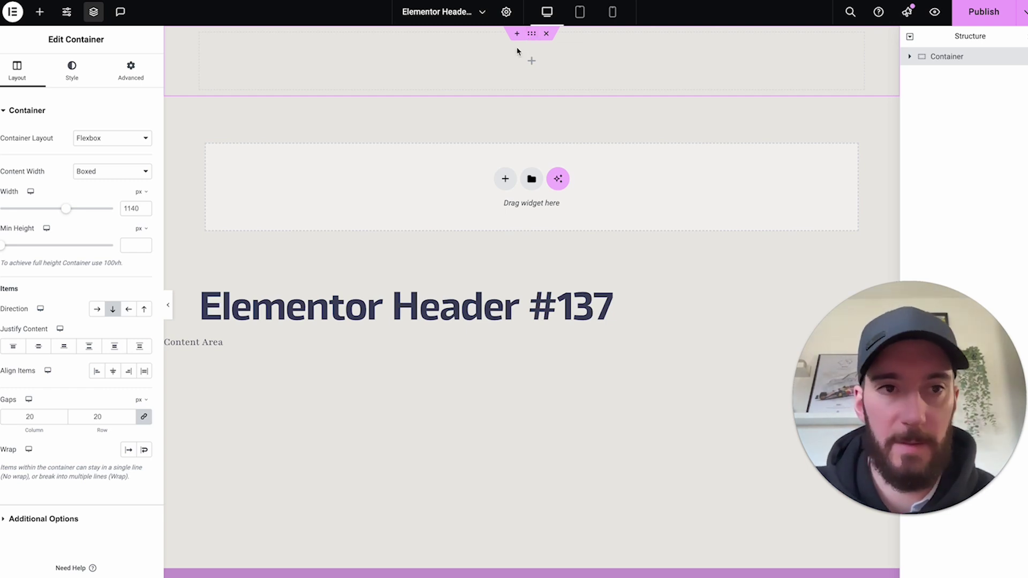
pyautogui.click(95, 170)
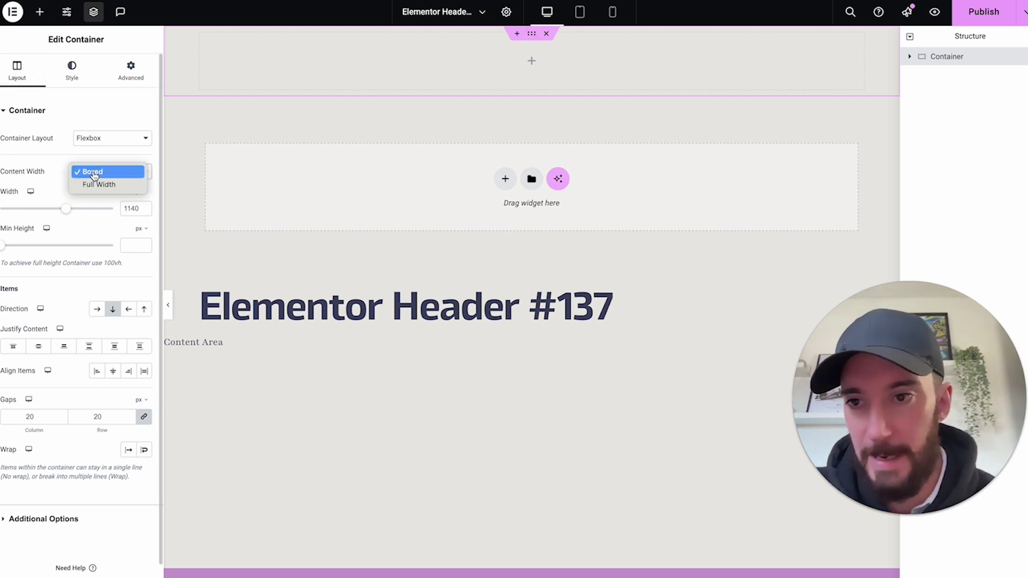
pyautogui.click(101, 185)
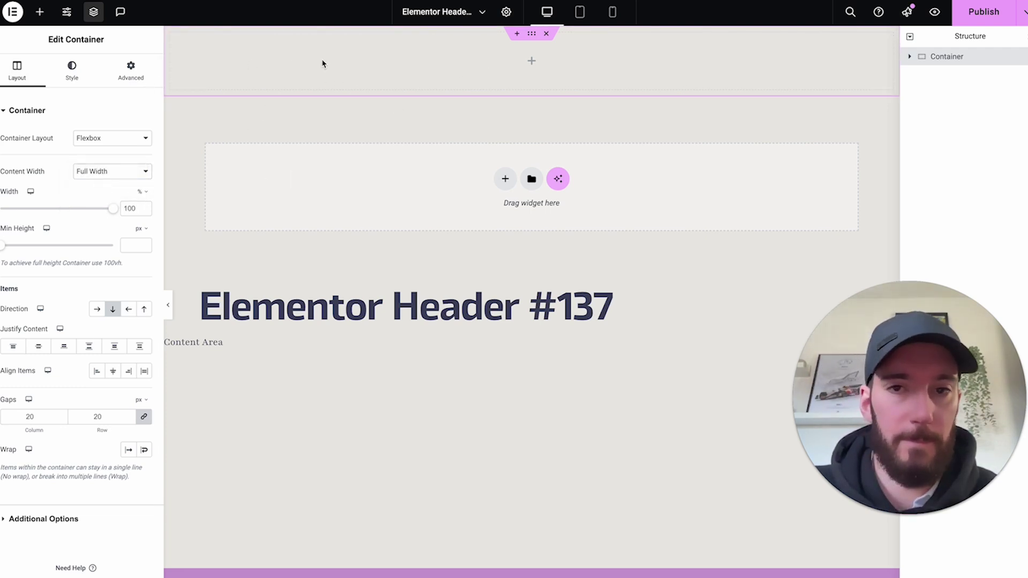
pyautogui.click(40, 13)
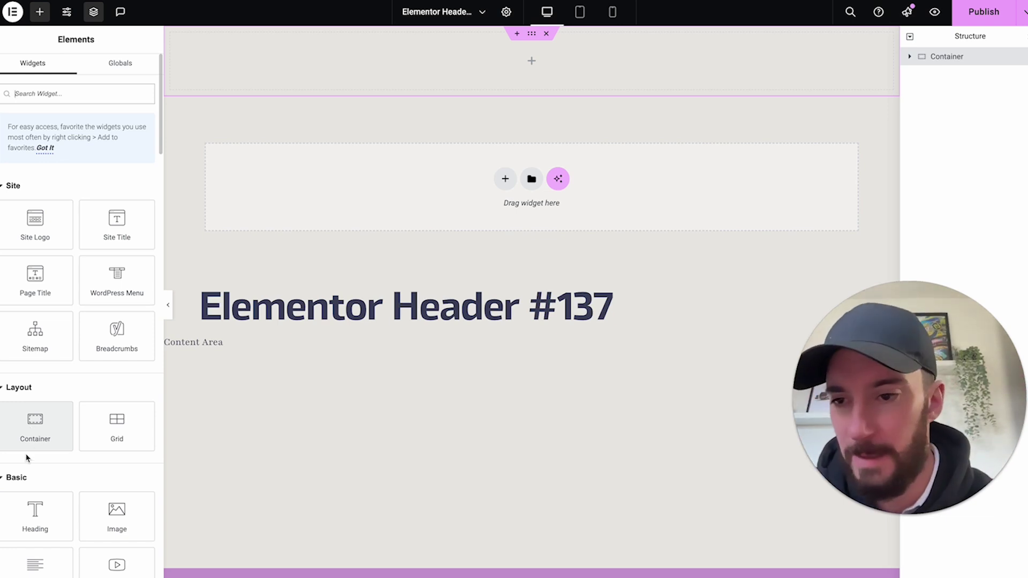
# - Nest a Container inside the header container, set it to Full Width, and select the outer container
pyautogui.moveTo(33, 431); pyautogui.dragTo(441, 69)
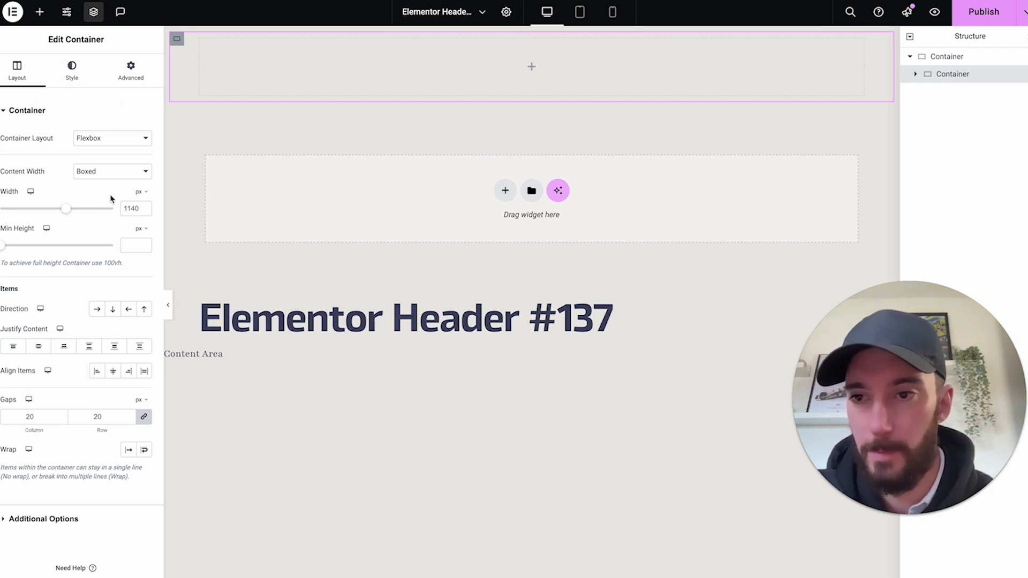
pyautogui.click(114, 177)
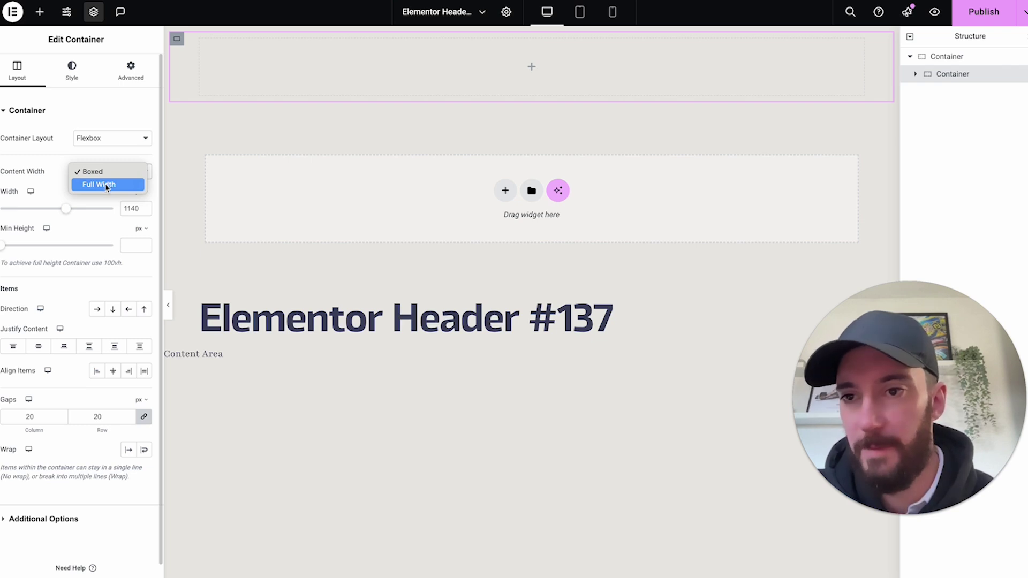
pyautogui.click(106, 185)
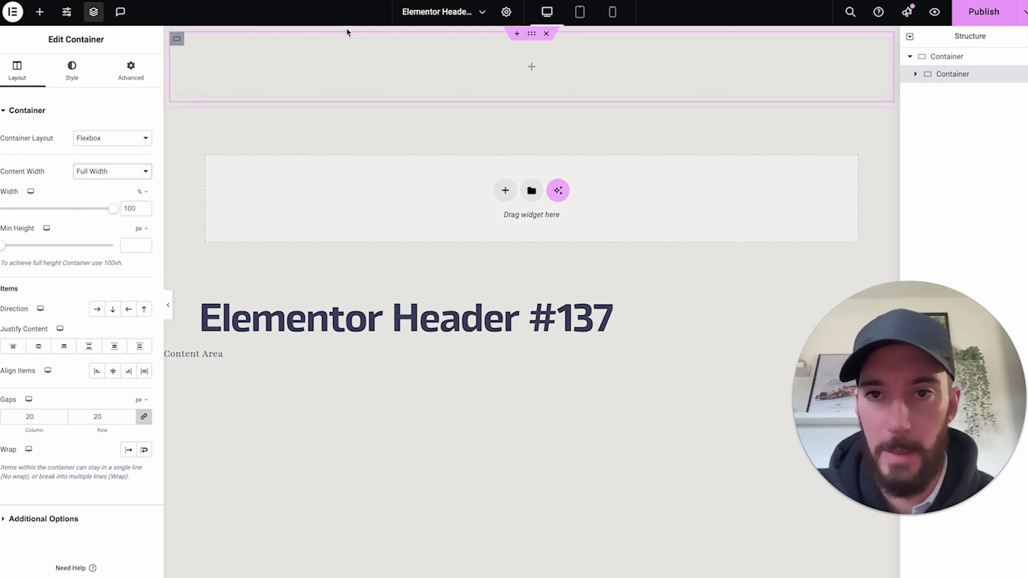
pyautogui.click(947, 58)
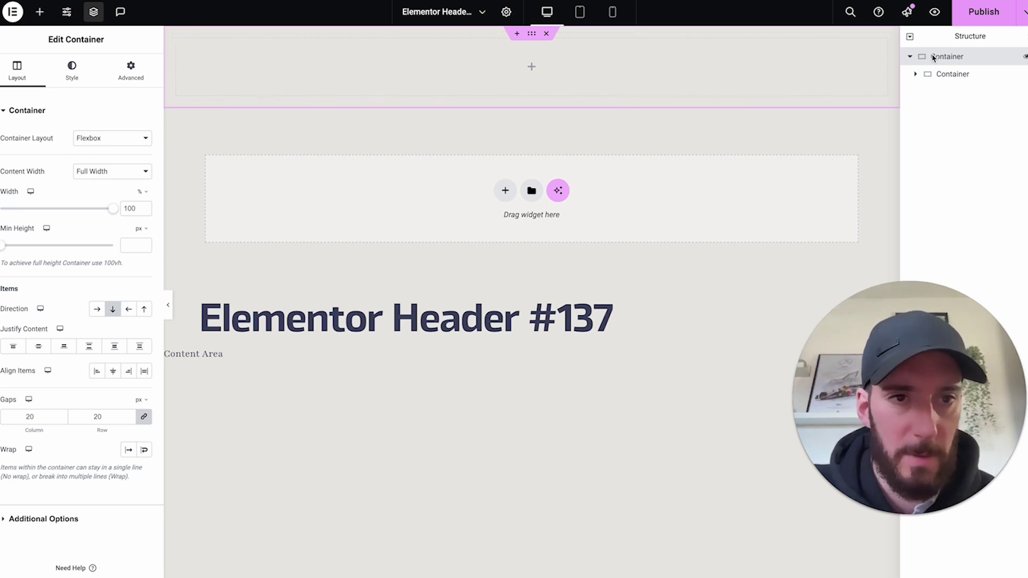
# - Set the outer container's padding to 0 on all sides
pyautogui.click(131, 76)
pyautogui.click(49, 196)
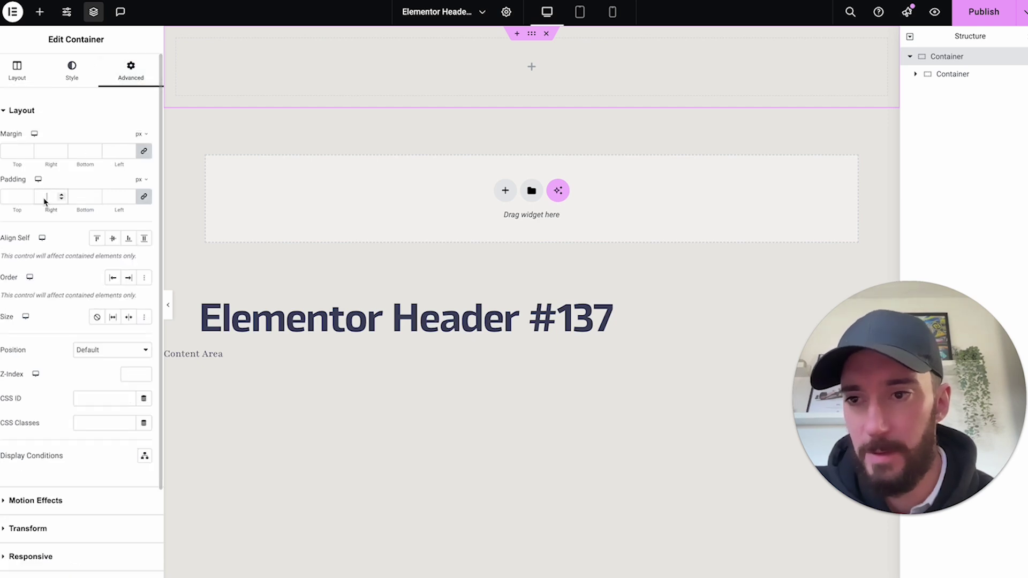
pyautogui.write('0')
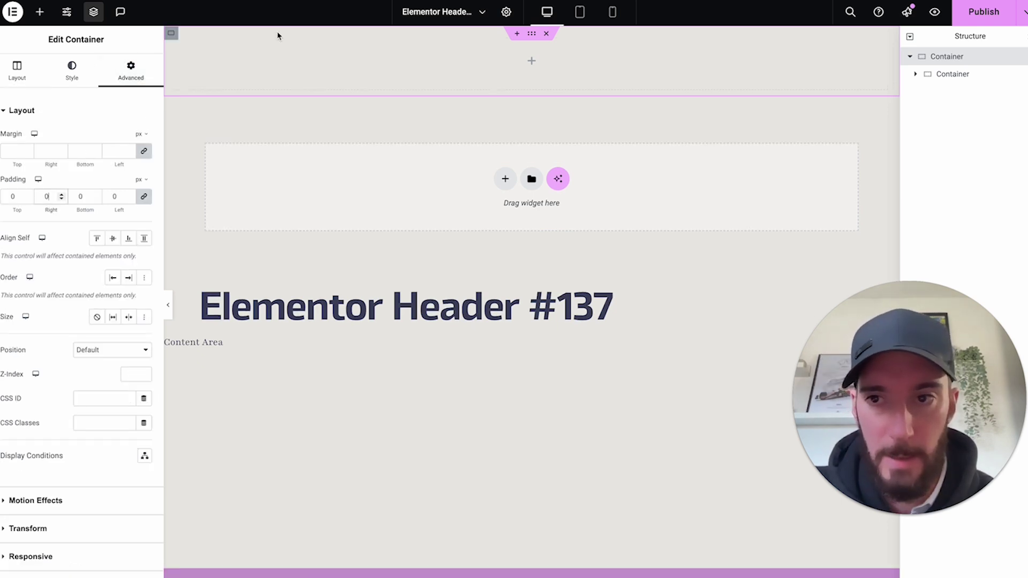
# - Rename the containers 'Outer Header Bar' and 'Internal Header Content' in the Structure panel
pyautogui.doubleClick(948, 57)
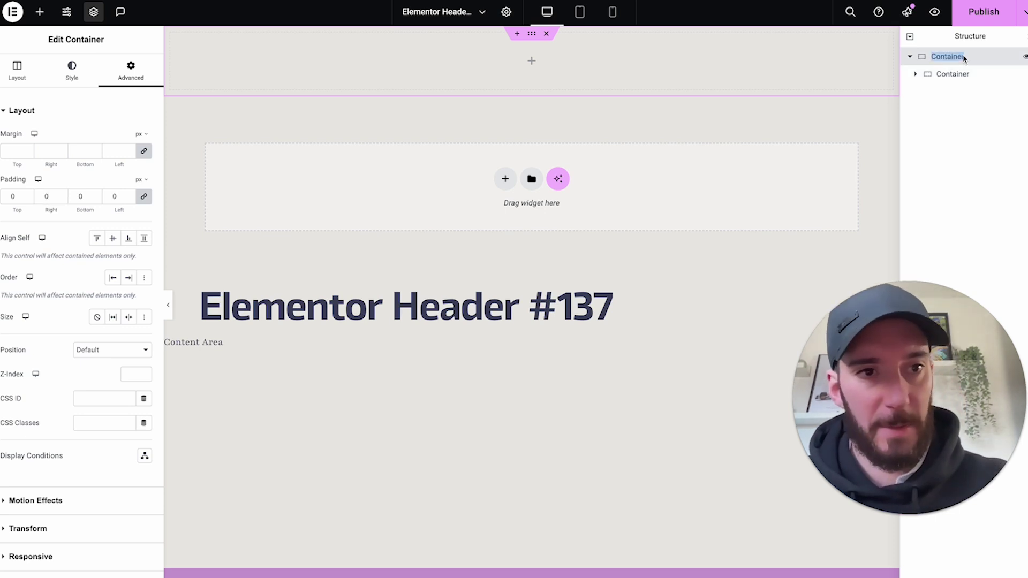
pyautogui.write('O')
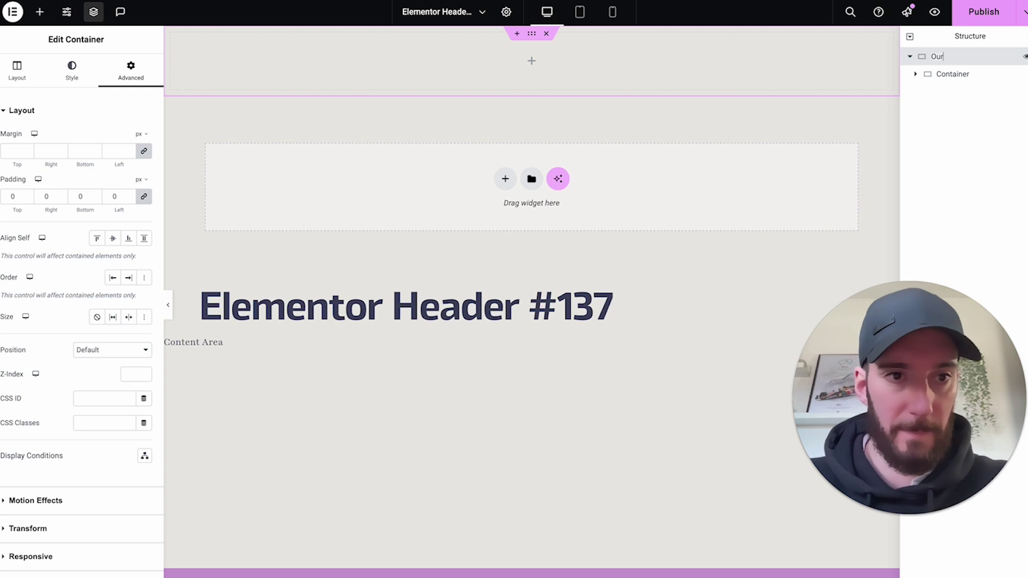
pyautogui.write('uter')
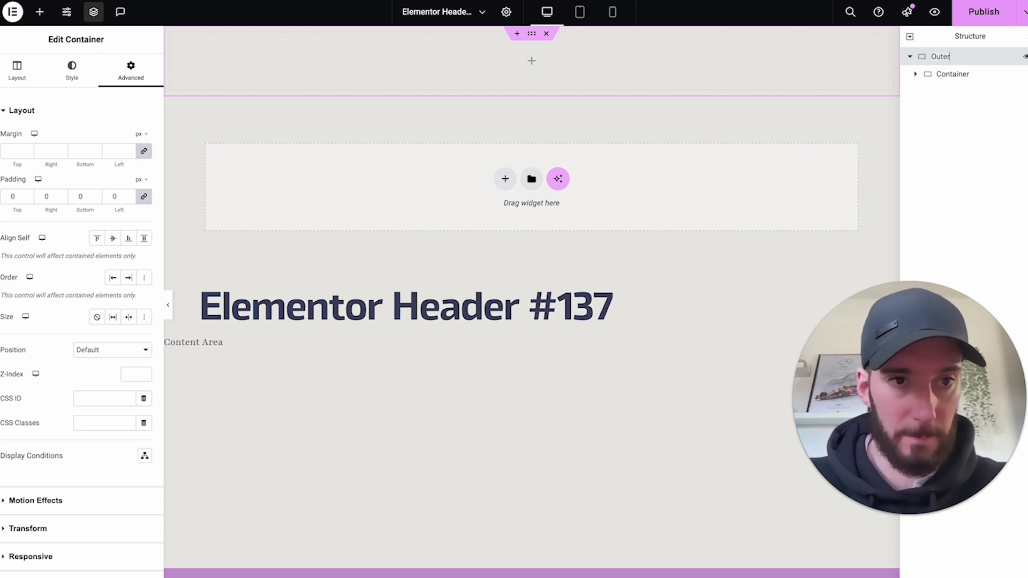
pyautogui.write(' Header Bar')
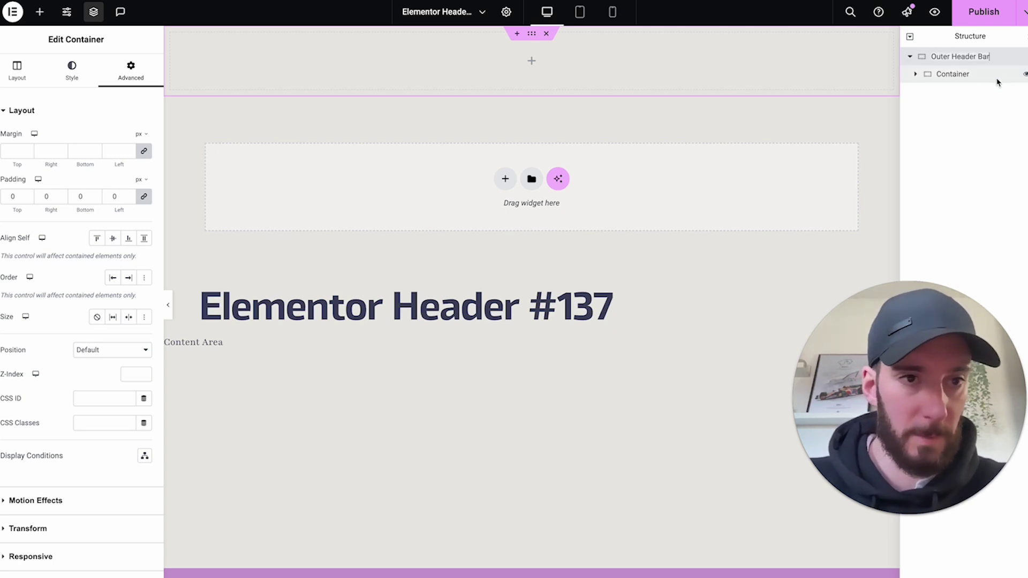
pyautogui.doubleClick(953, 75)
pyautogui.write('In')
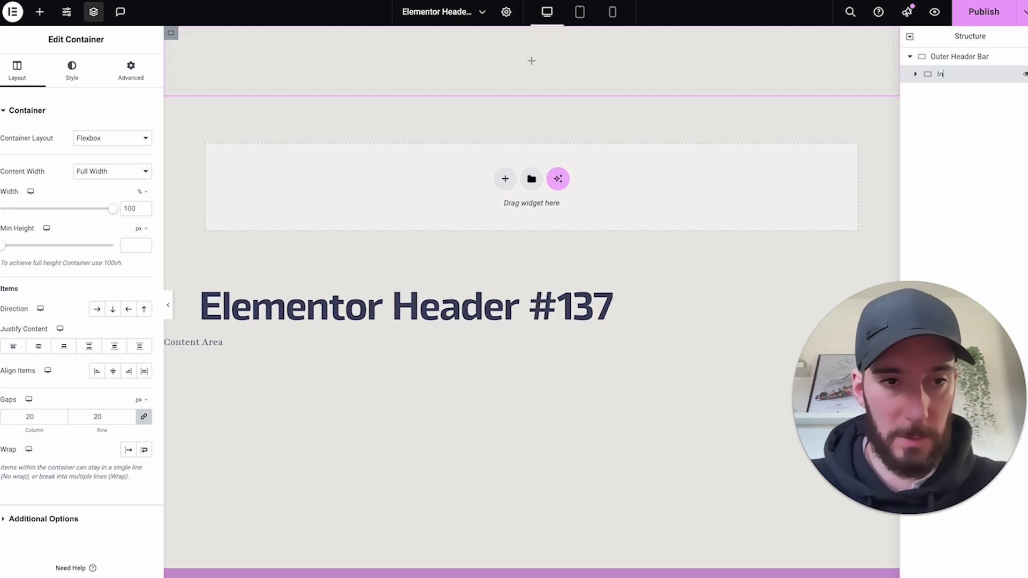
pyautogui.write('ternal Heade')
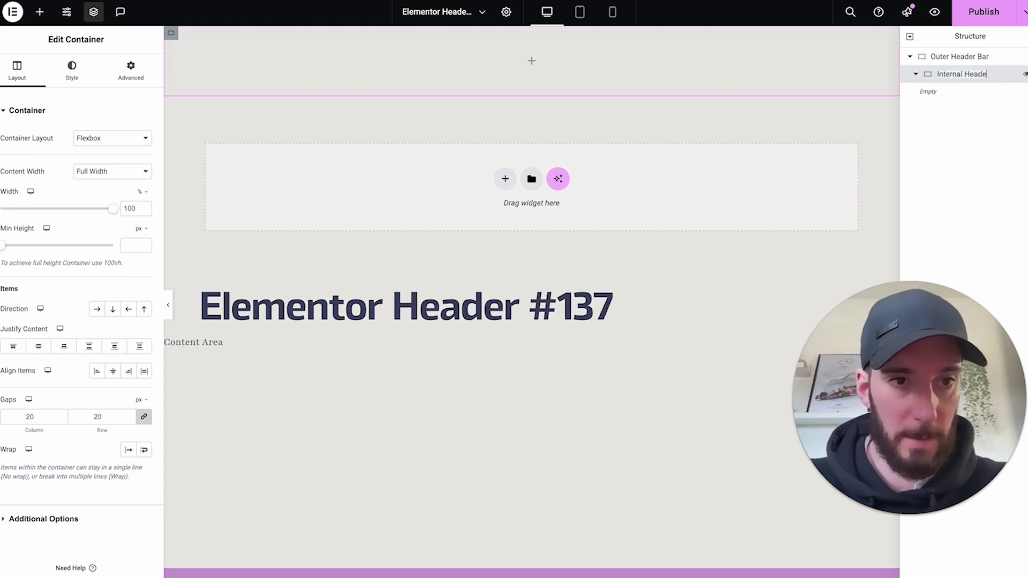
pyautogui.write('r Content')
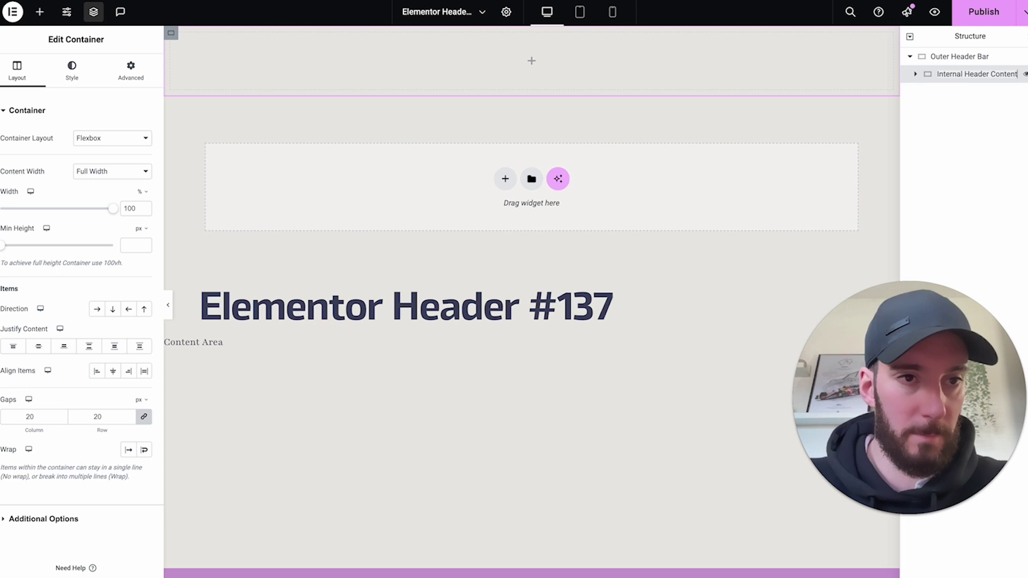
pyautogui.press('Return')
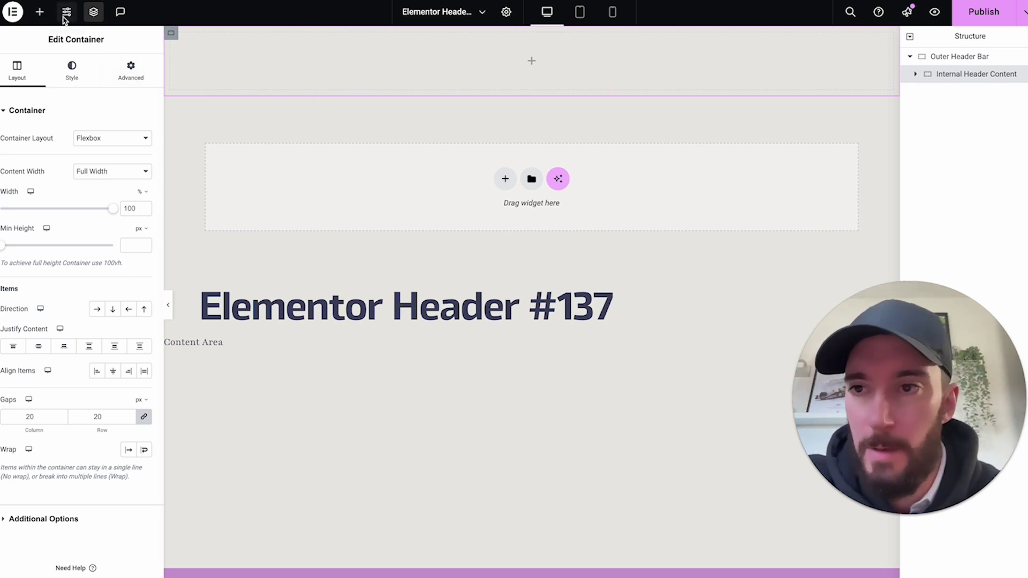
# - Place a Site Logo widget in Internal Header Content and set its width to 220 px
pyautogui.click(40, 12)
pyautogui.scroll(-5, 50, 241)
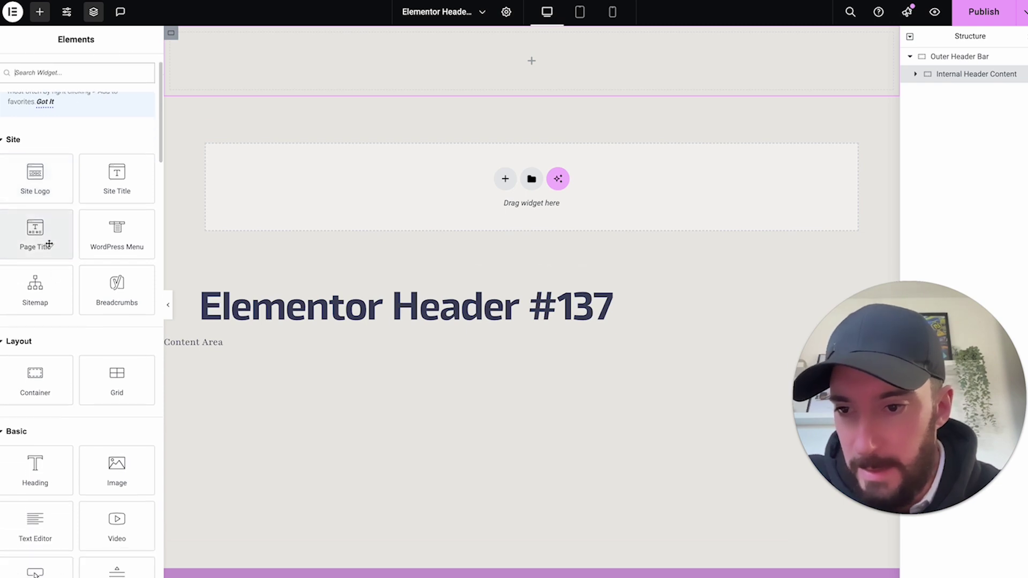
pyautogui.scroll(5, 115, 287)
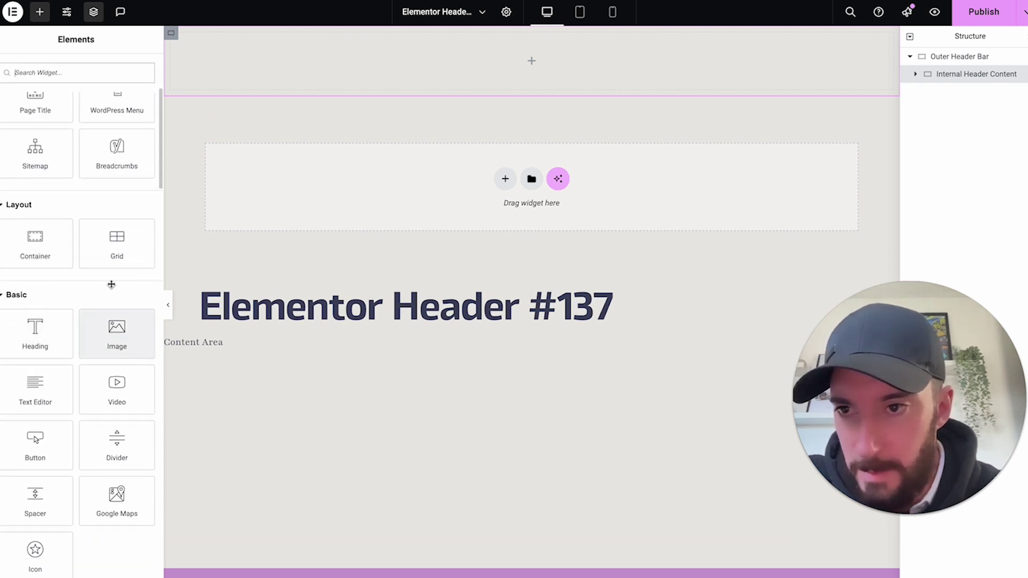
pyautogui.moveTo(34, 238); pyautogui.dragTo(289, 71)
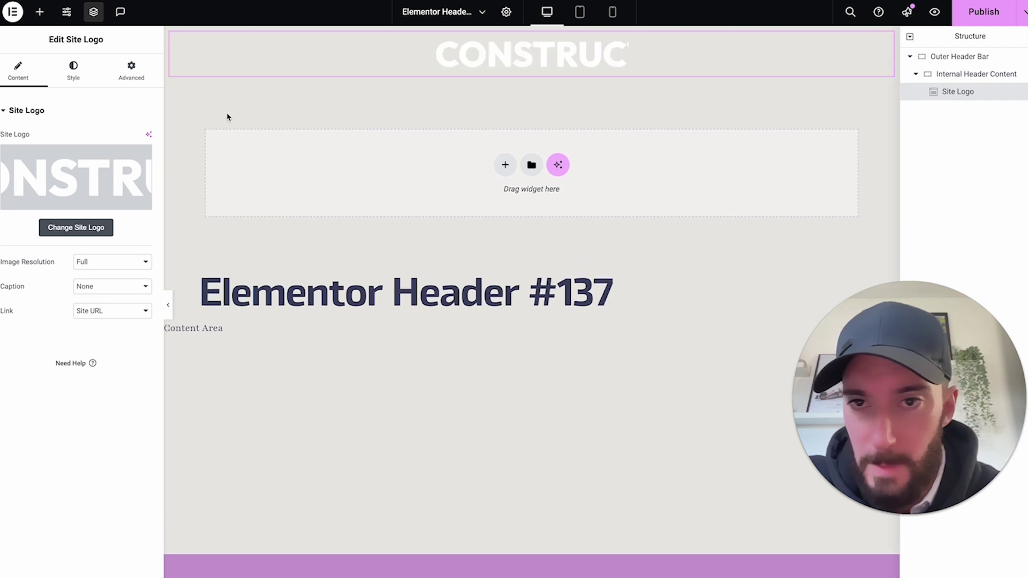
pyautogui.click(75, 73)
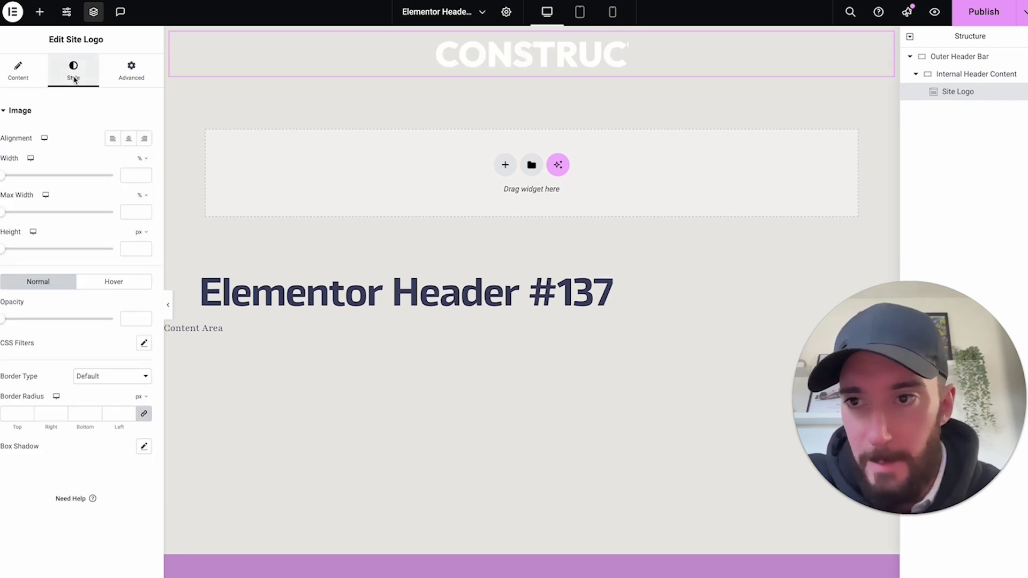
pyautogui.moveTo(145, 164)
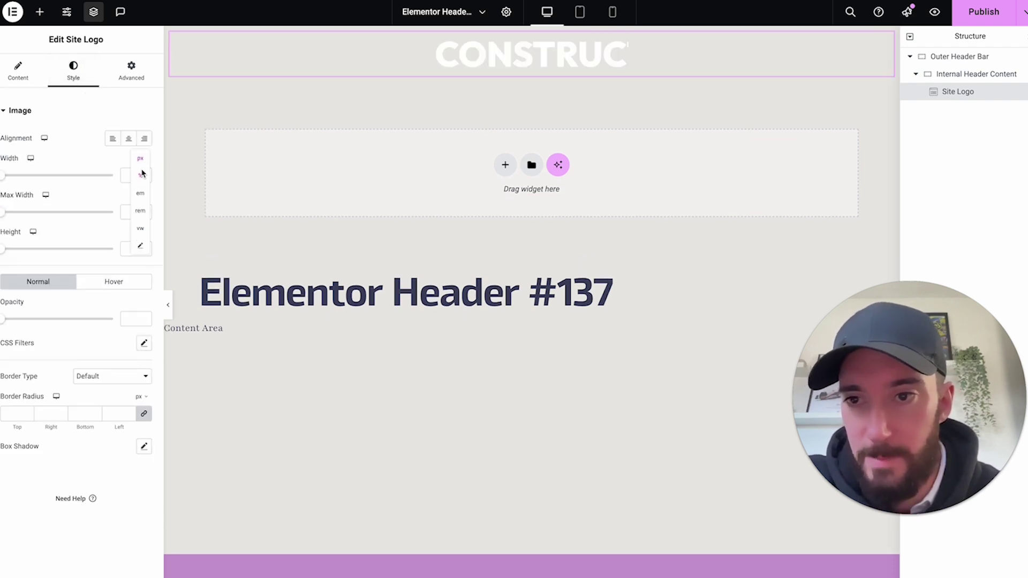
pyautogui.click(134, 178)
pyautogui.write('220')
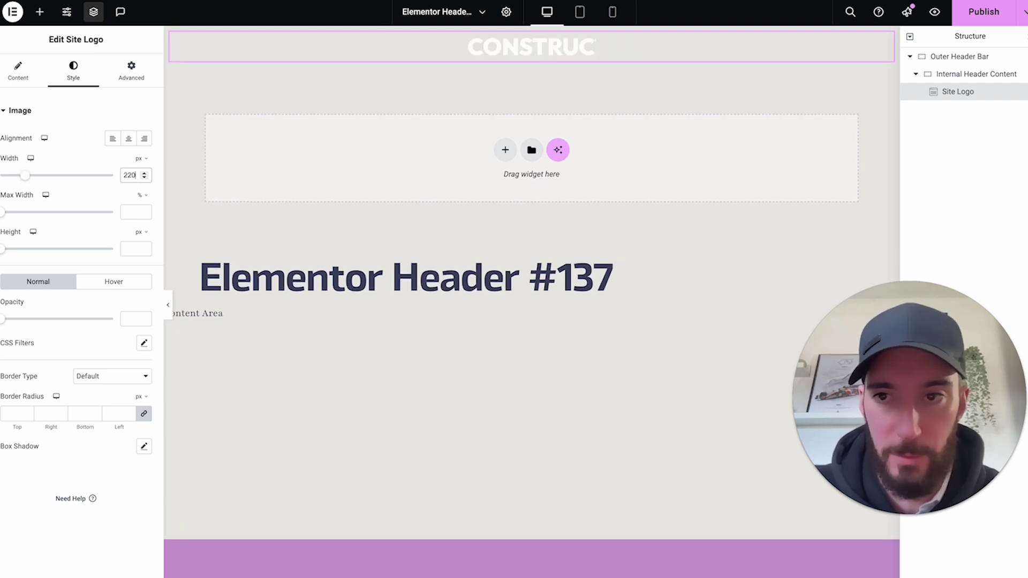
# - Add an Icon widget below the logo and replace its star with the Bars icon
pyautogui.click(39, 12)
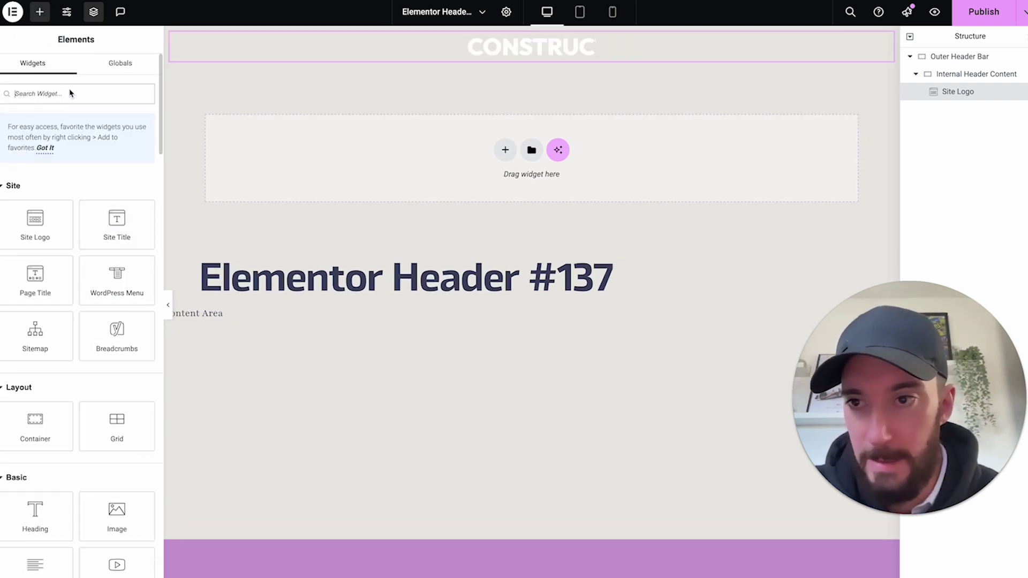
pyautogui.write('icon')
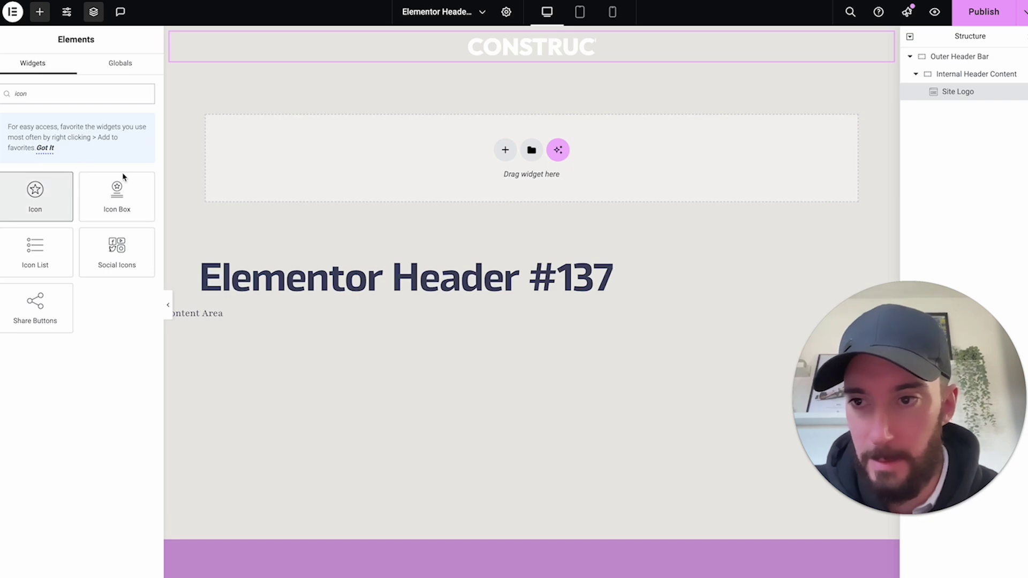
pyautogui.moveTo(36, 193); pyautogui.dragTo(610, 57)
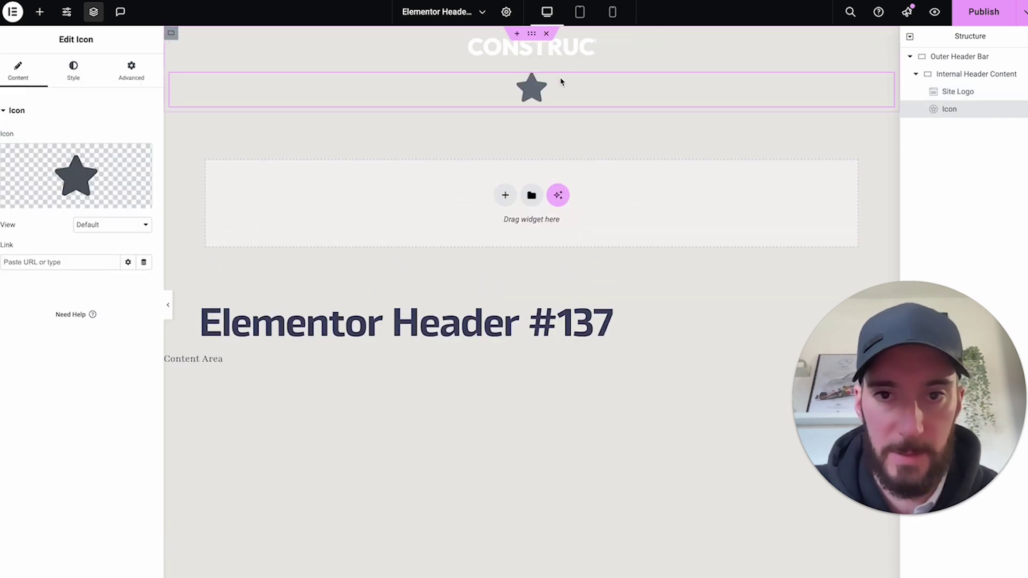
pyautogui.click(39, 201)
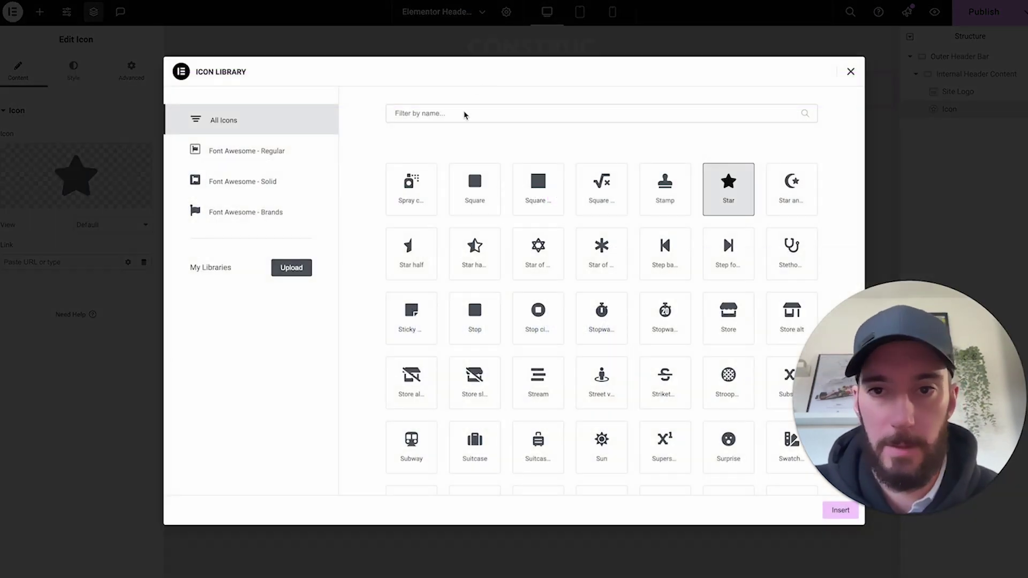
pyautogui.click(464, 114)
pyautogui.write('bars')
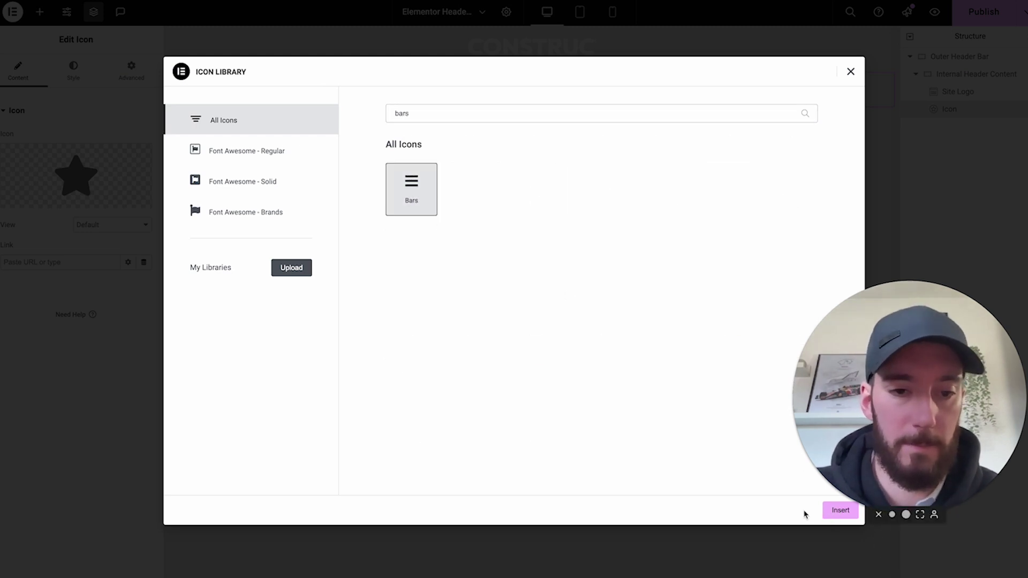
pyautogui.click(840, 511)
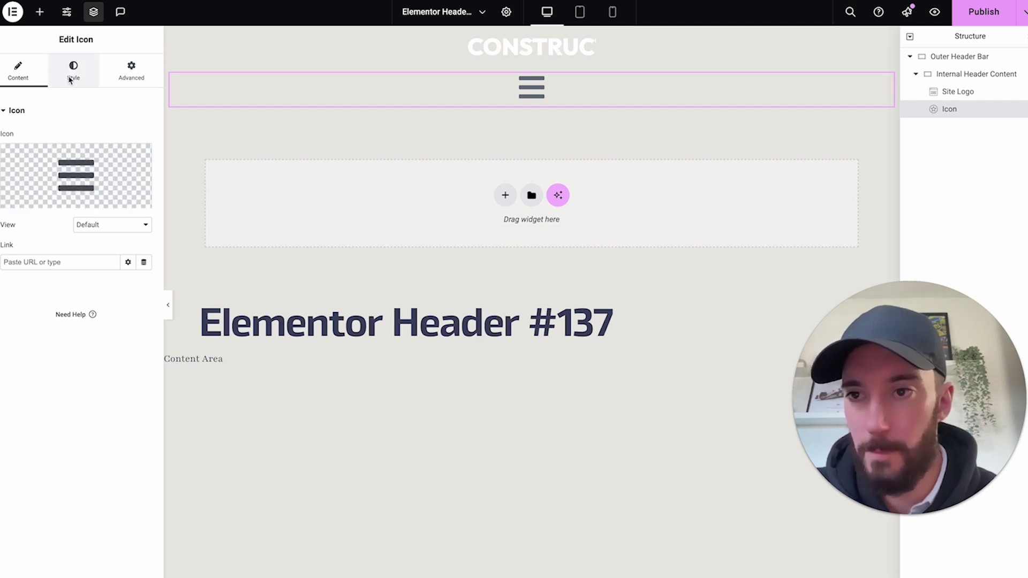
# - Style the Bars icon with size 24, right alignment and the global White colour
pyautogui.click(73, 72)
pyautogui.click(131, 234)
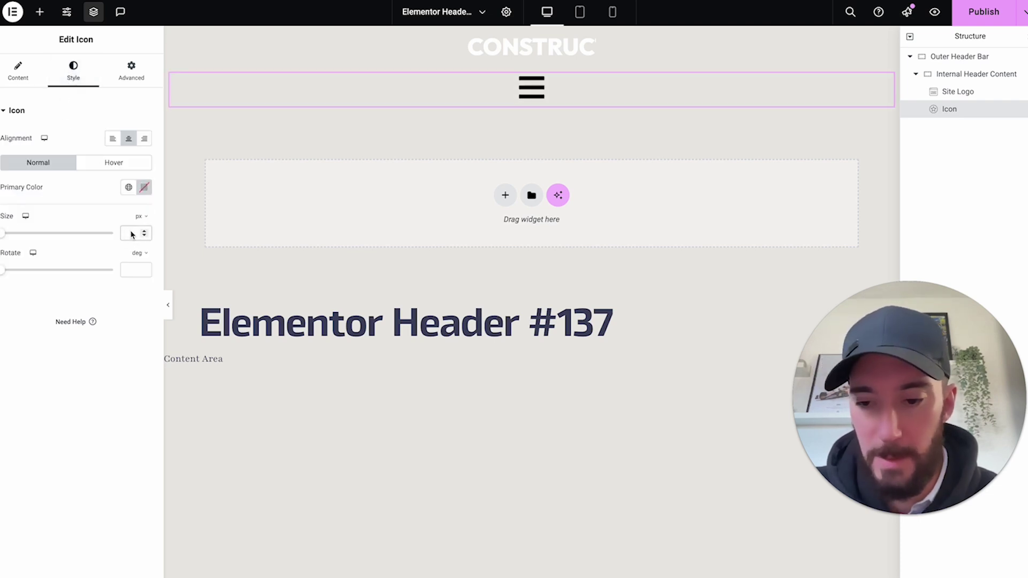
pyautogui.write('2')
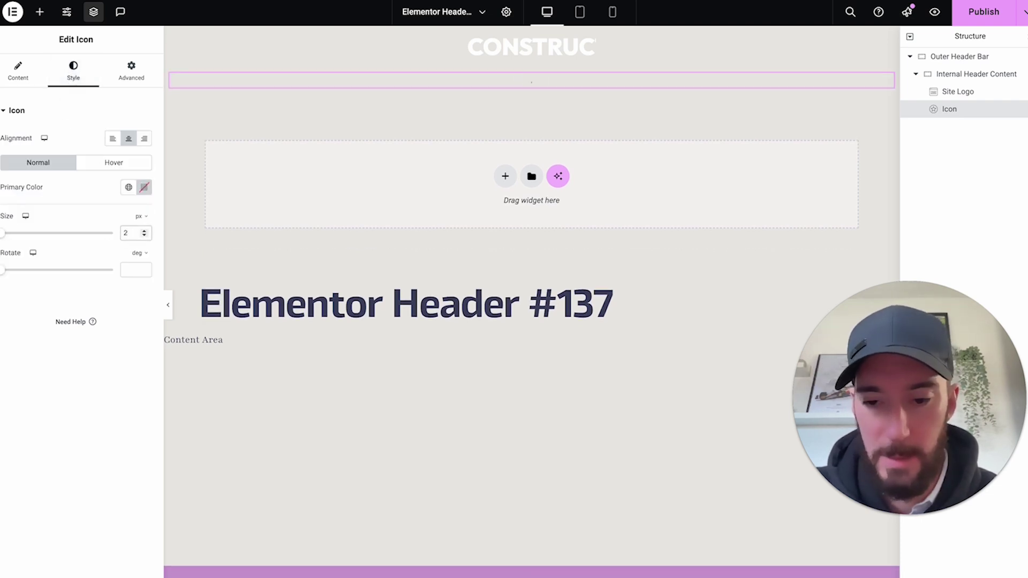
pyautogui.write('4')
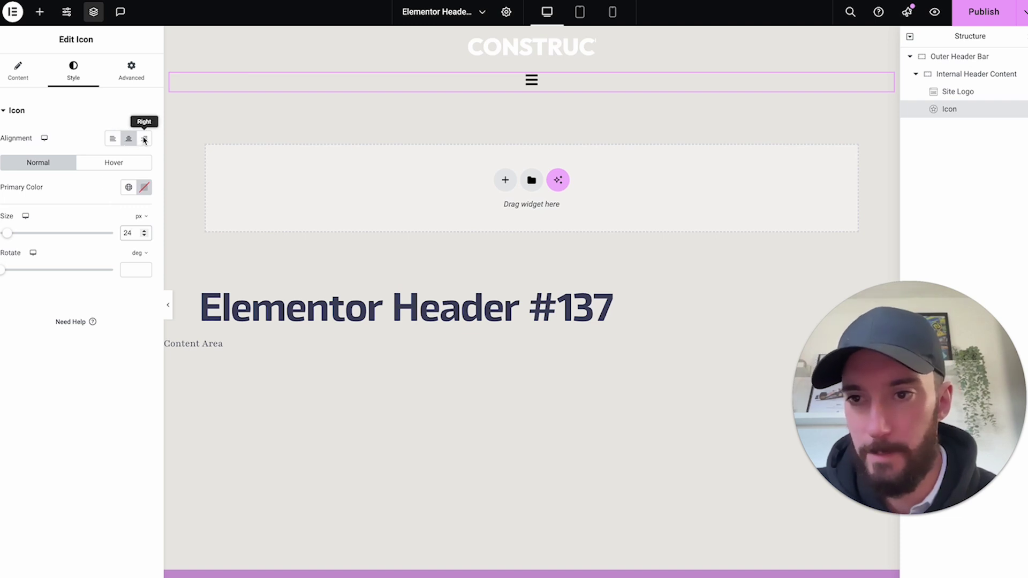
pyautogui.click(144, 139)
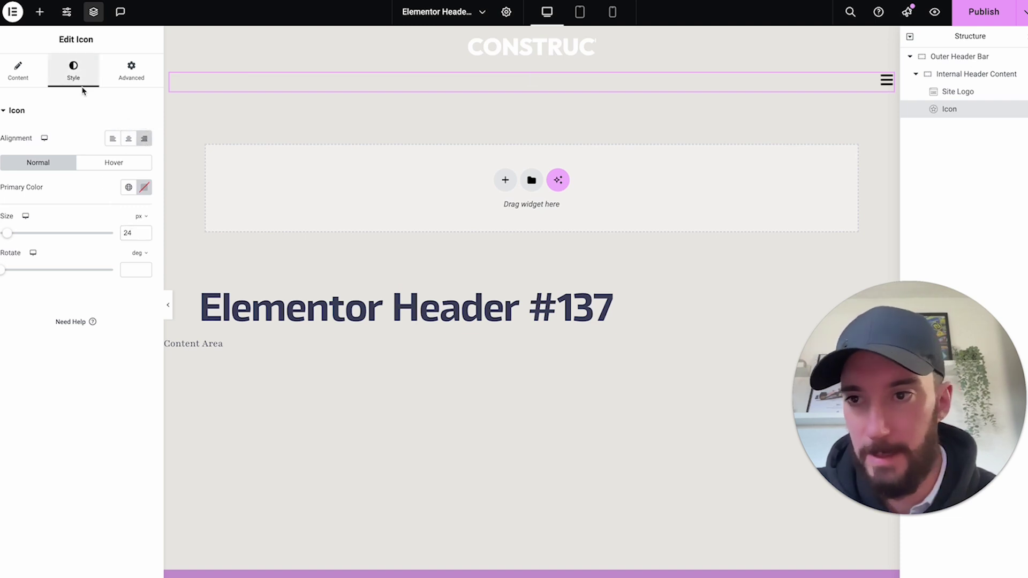
pyautogui.click(129, 188)
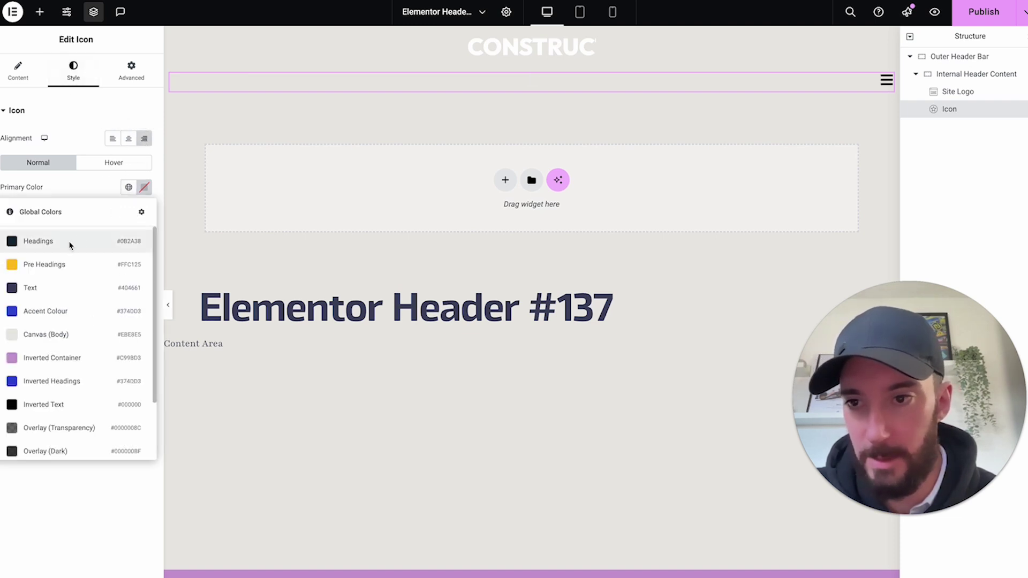
pyautogui.scroll(-3, 55, 292)
pyautogui.click(40, 421)
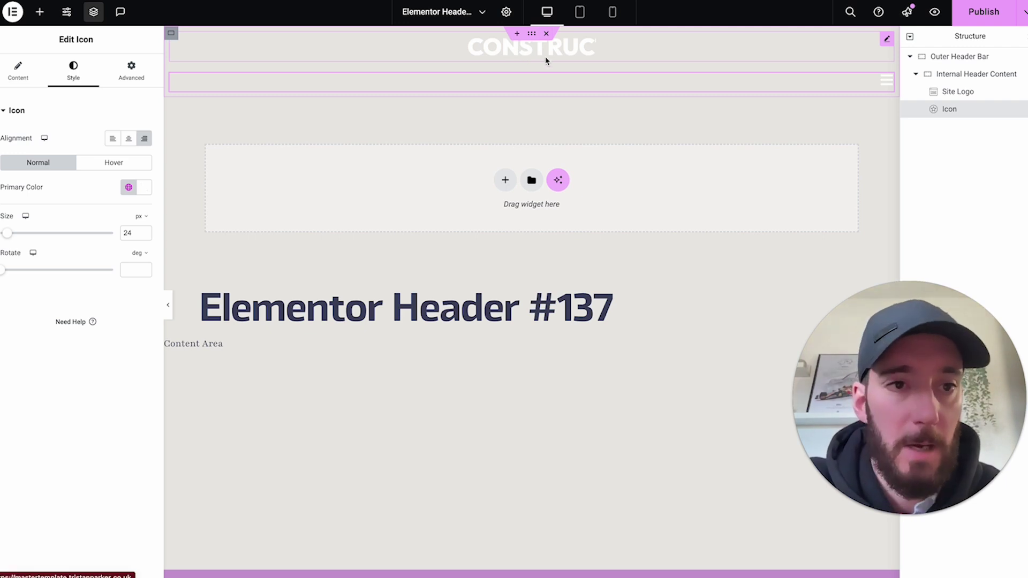
pyautogui.click(962, 81)
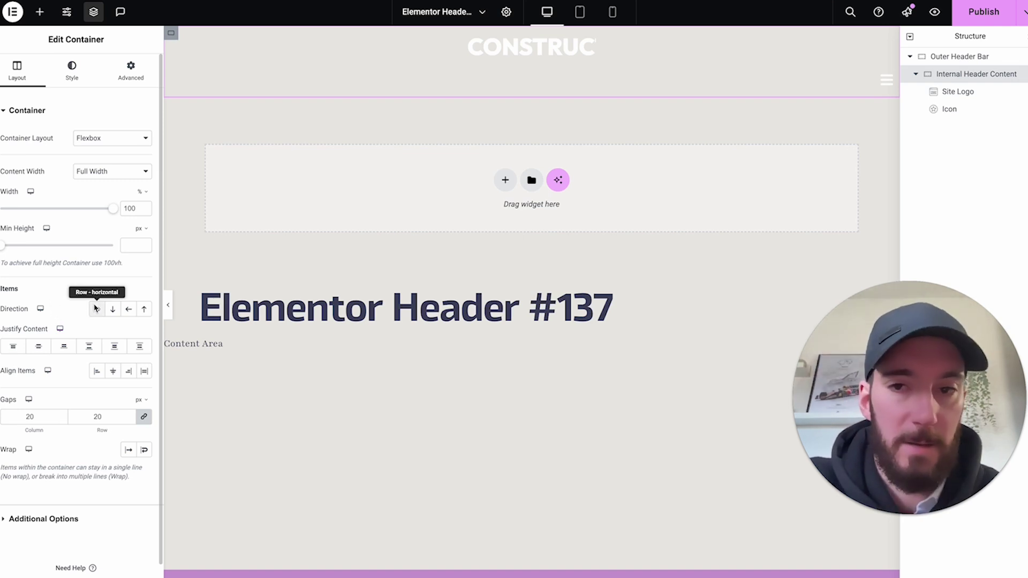
# - Set Internal Header Content to Direction Row, Align Items Center and Justify Content Space Between
pyautogui.click(97, 310)
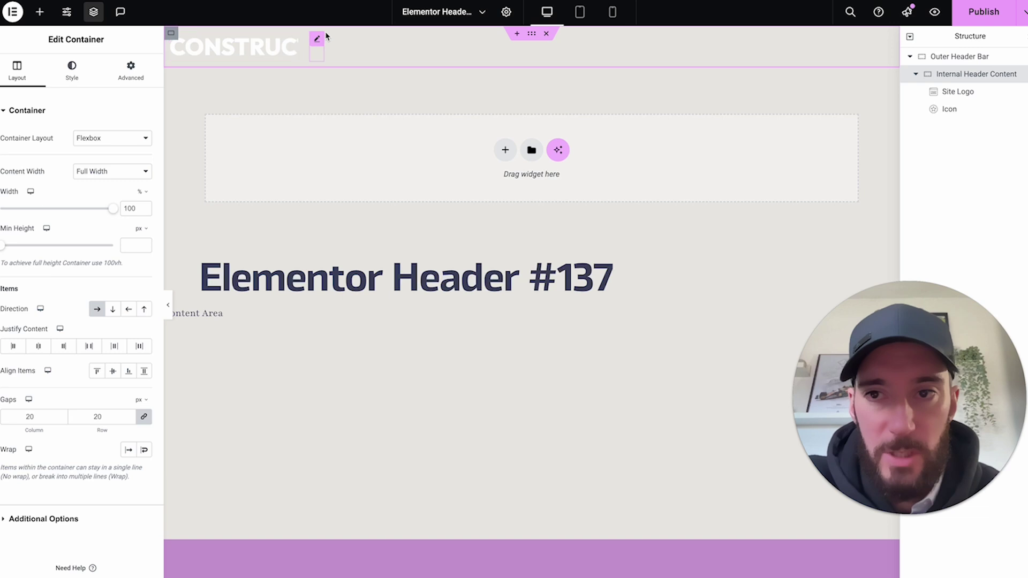
pyautogui.click(113, 371)
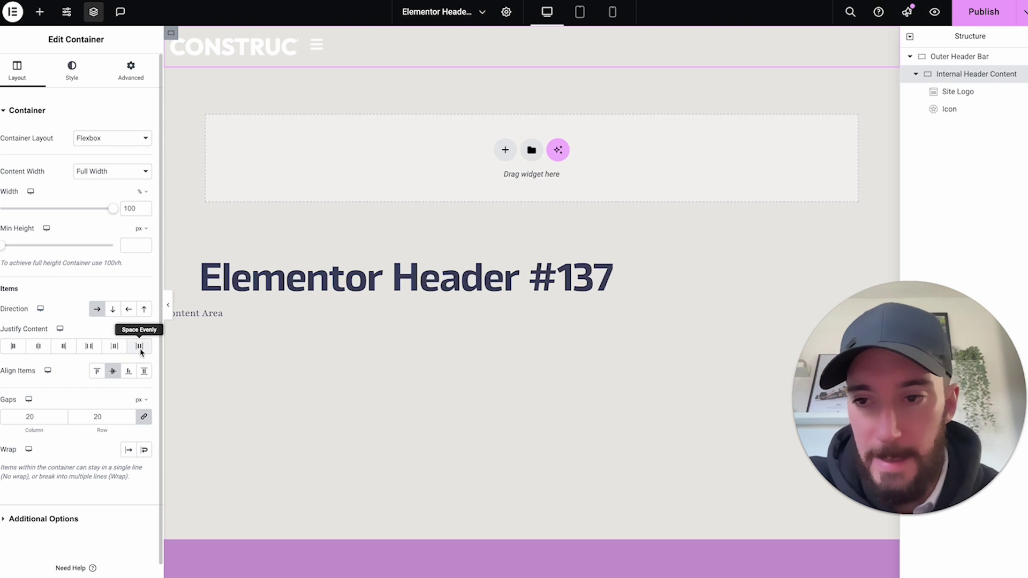
pyautogui.click(90, 347)
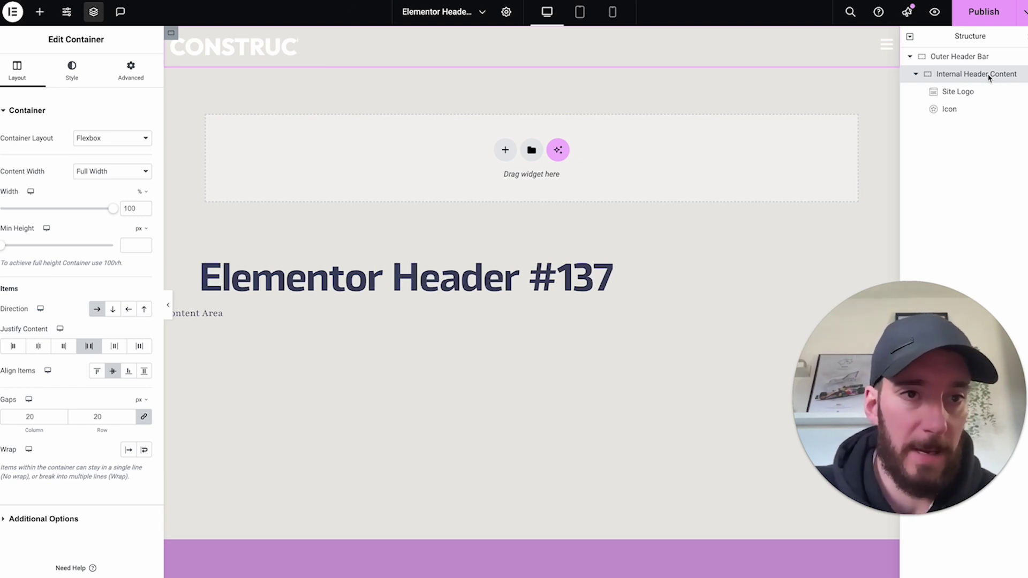
# - Unlink Internal Header Content's padding and set top, right, bottom and left each to 20 px
pyautogui.click(130, 74)
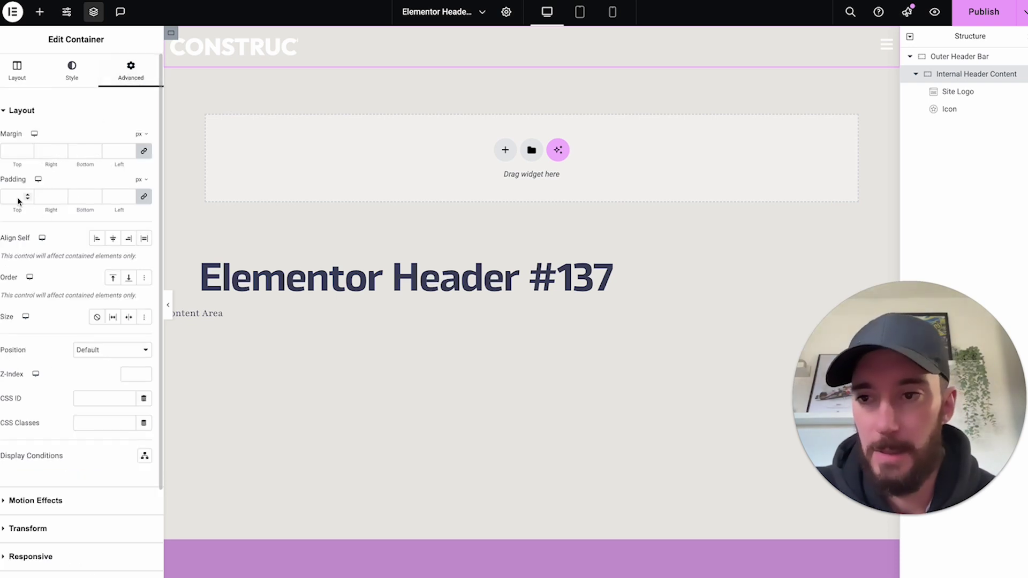
pyautogui.click(144, 197)
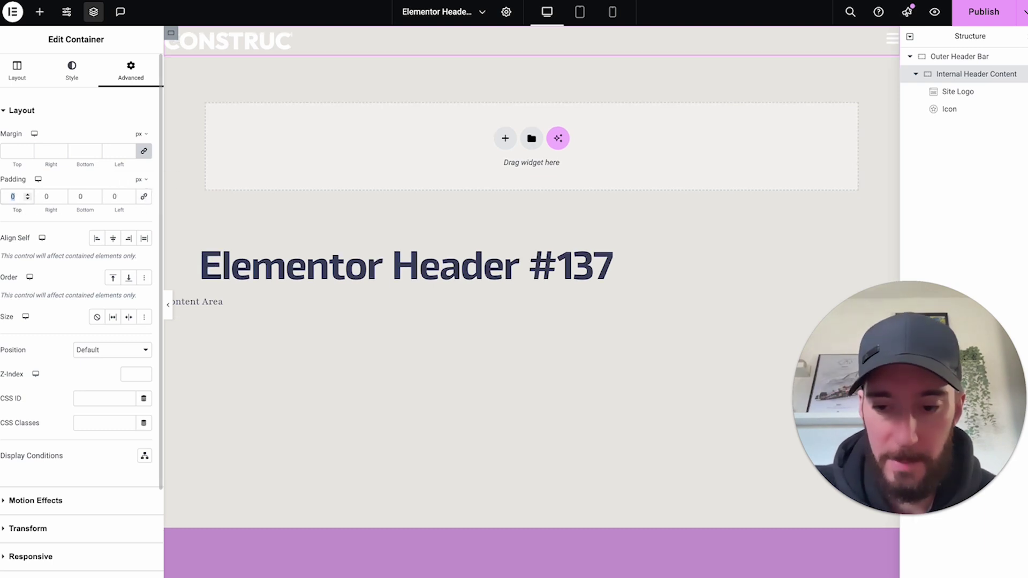
pyautogui.write('20')
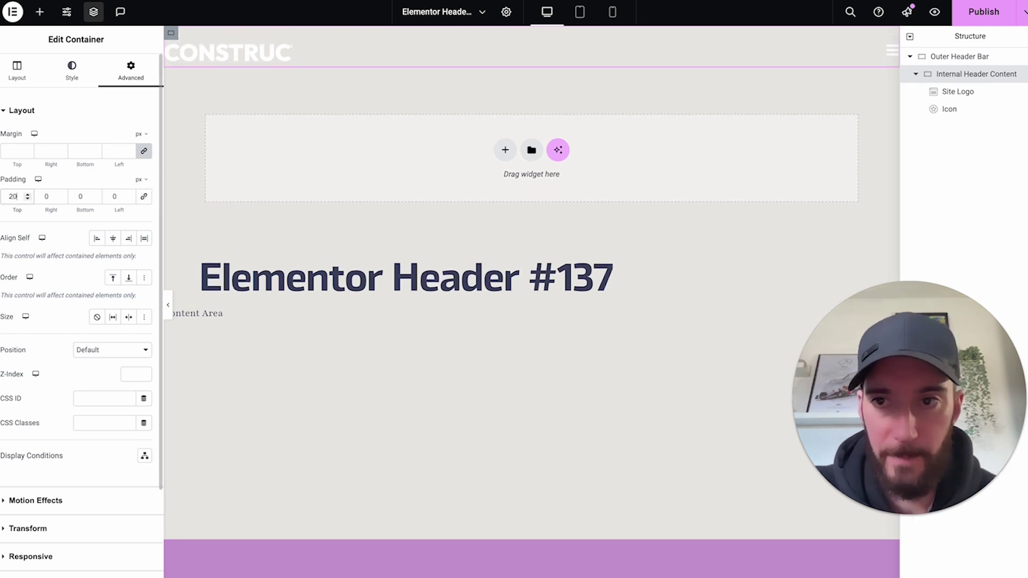
pyautogui.click(87, 197)
pyautogui.write('200')
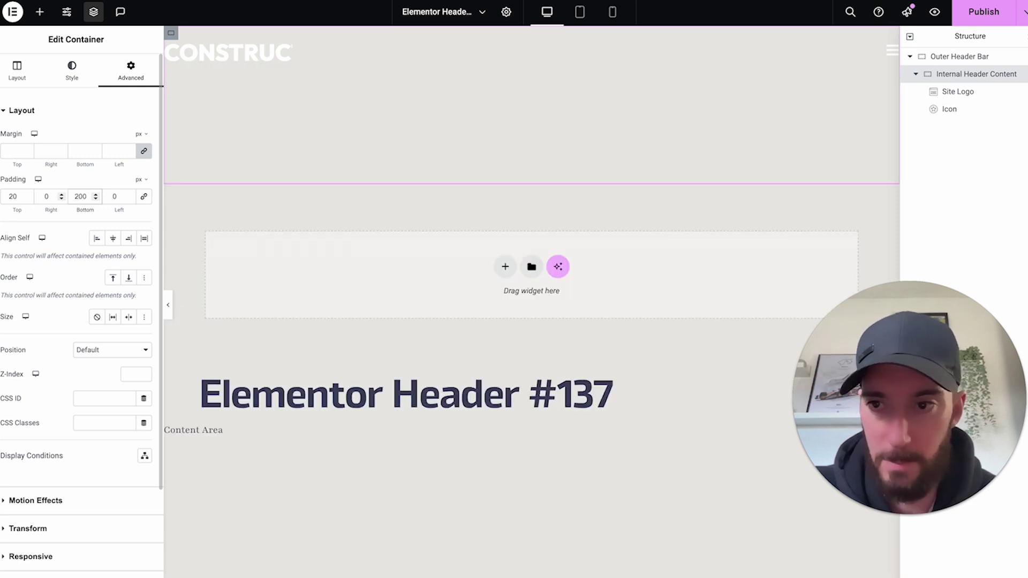
pyautogui.press('BackSpace')
pyautogui.doubleClick(41, 198)
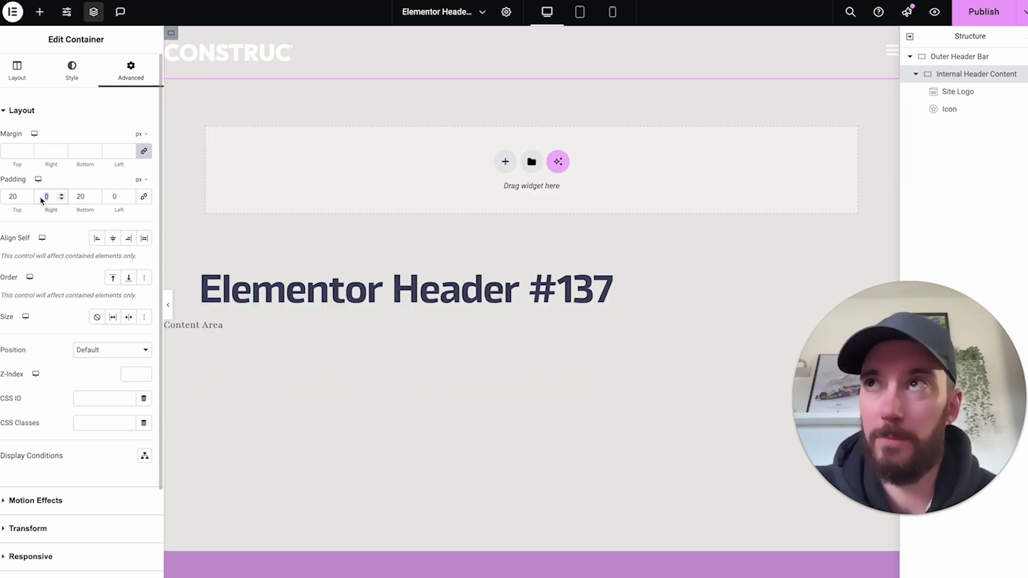
pyautogui.write('20')
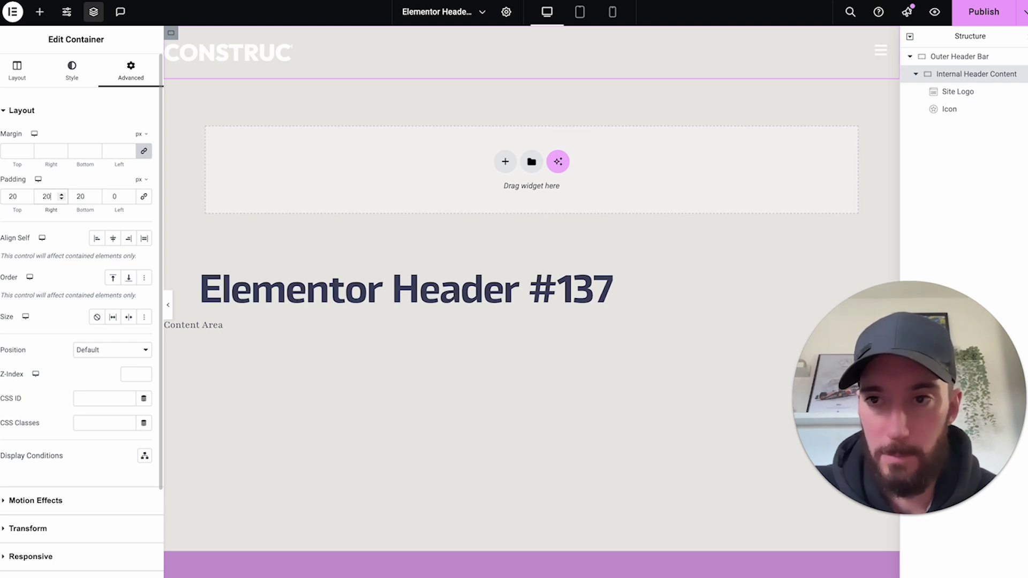
pyautogui.doubleClick(114, 198)
pyautogui.write('20')
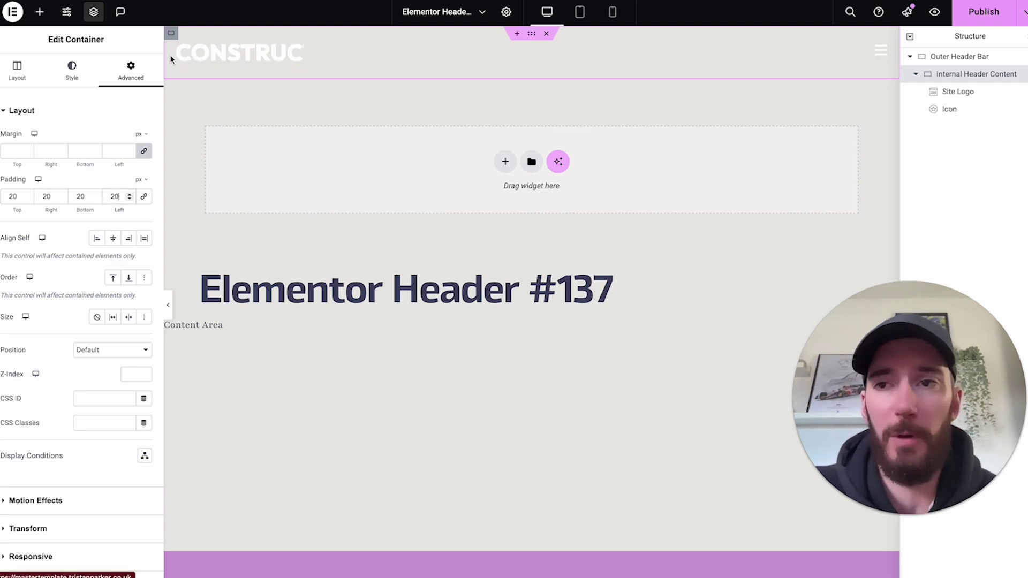
pyautogui.doubleClick(114, 197)
pyautogui.write('0')
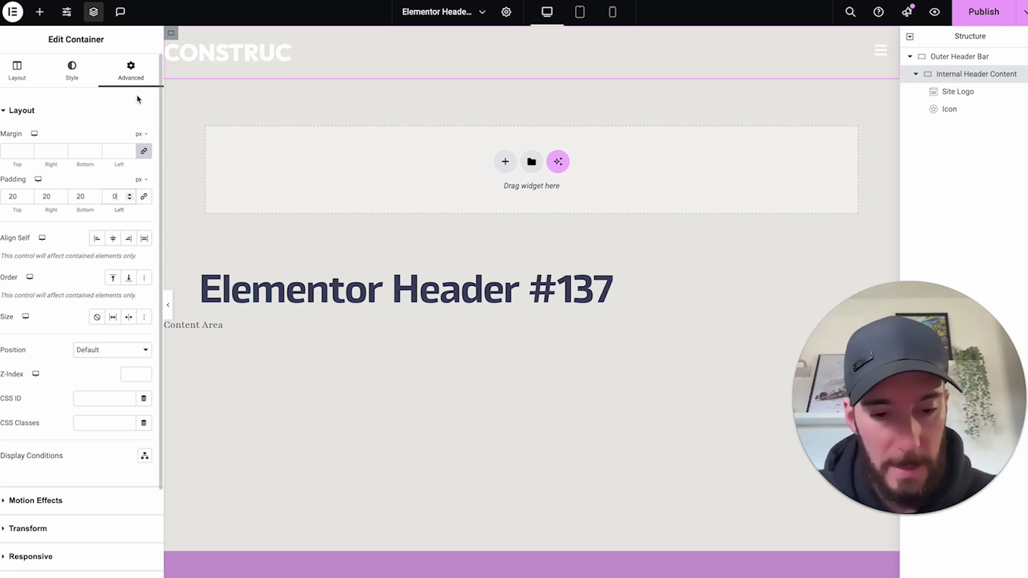
pyautogui.write('20')
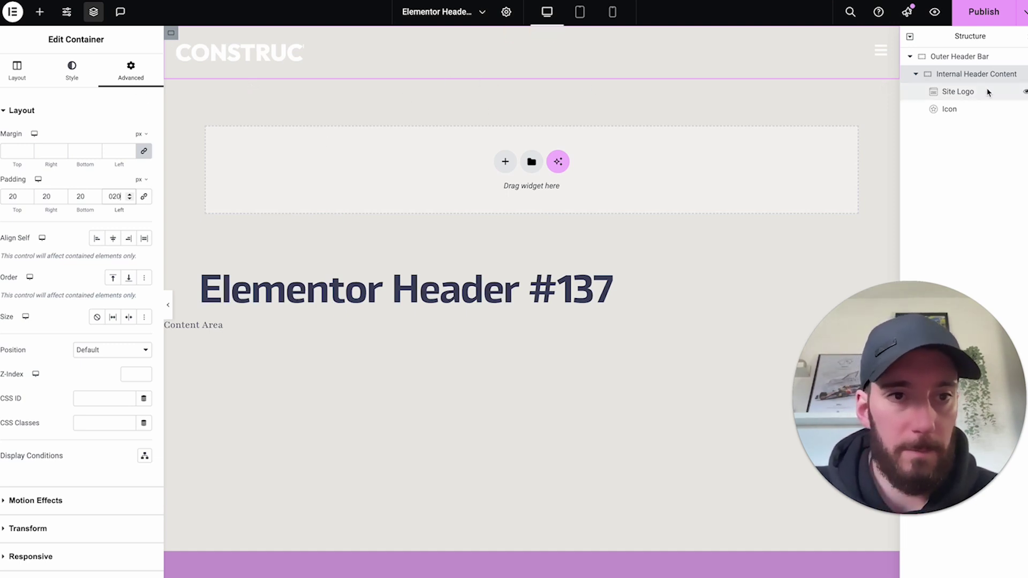
# - Publish the header template with the Include > Entire Site display condition and close the conditions window
pyautogui.click(981, 17)
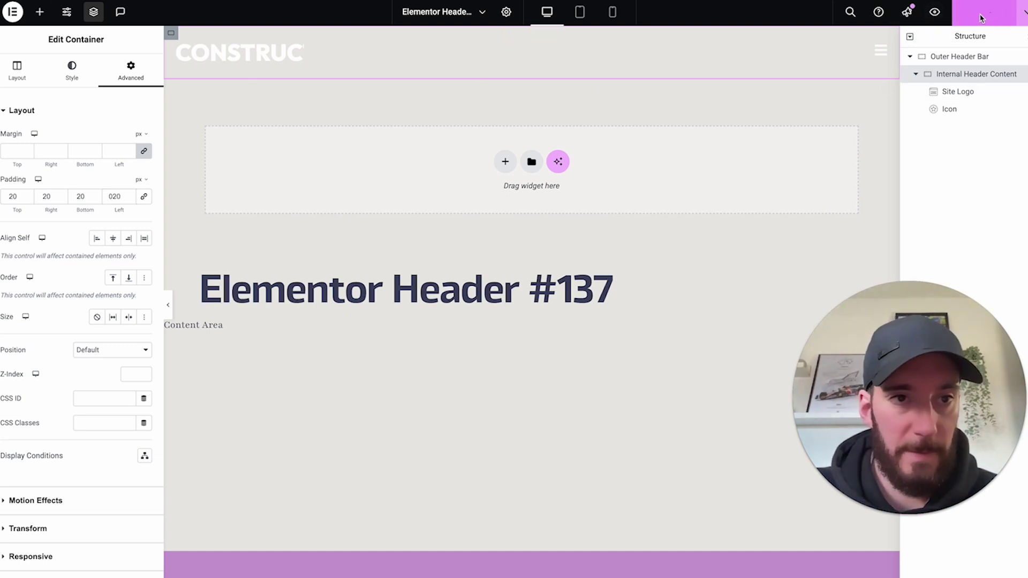
pyautogui.click(1024, 12)
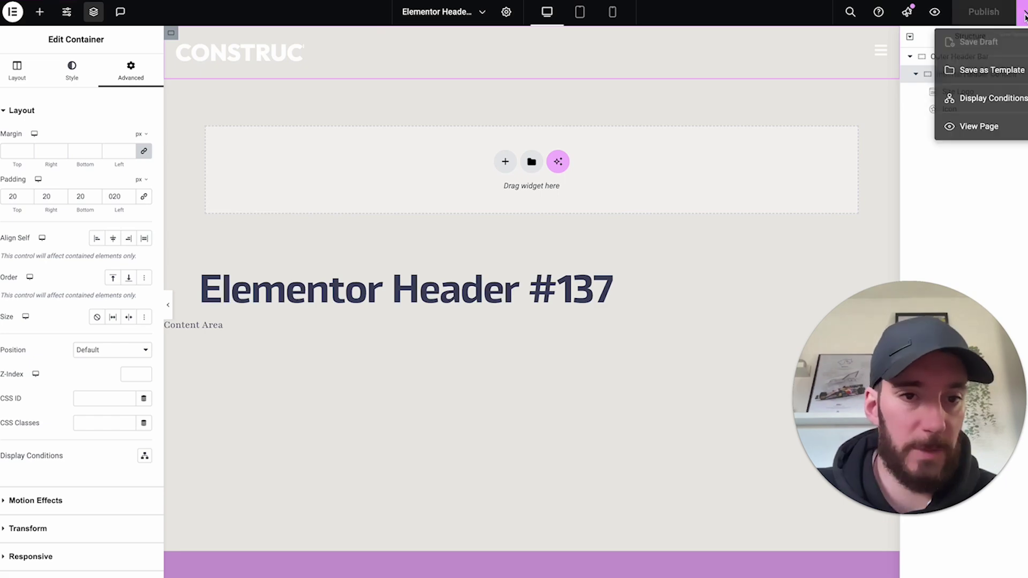
pyautogui.click(975, 100)
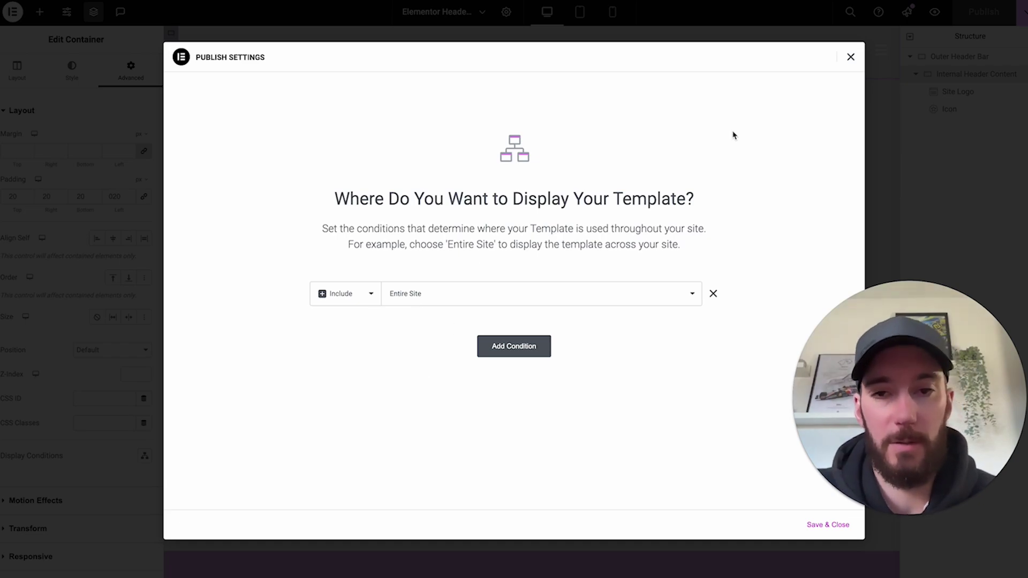
pyautogui.click(850, 57)
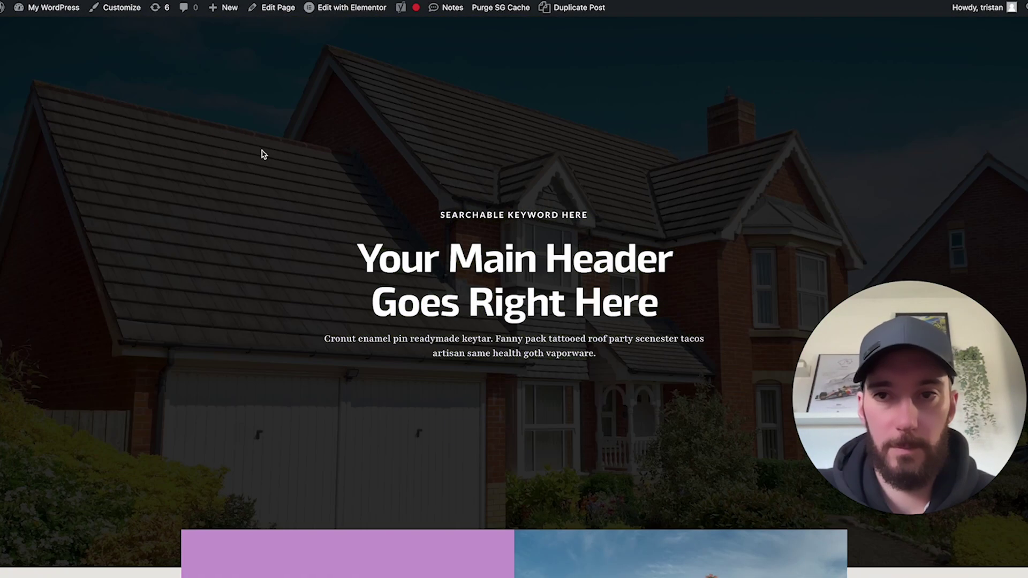
# - Scroll the live front page down and back up to watch the new header over the hero
pyautogui.scroll(2, 262, 155)
pyautogui.scroll(-1, 262, 154)
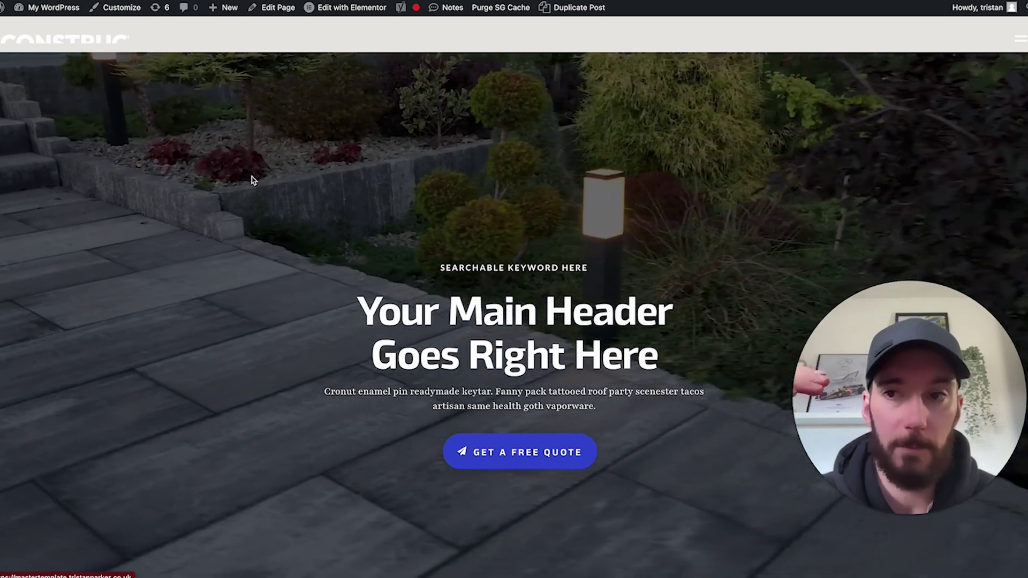
pyautogui.scroll(-3, 253, 181)
pyautogui.scroll(3, 253, 181)
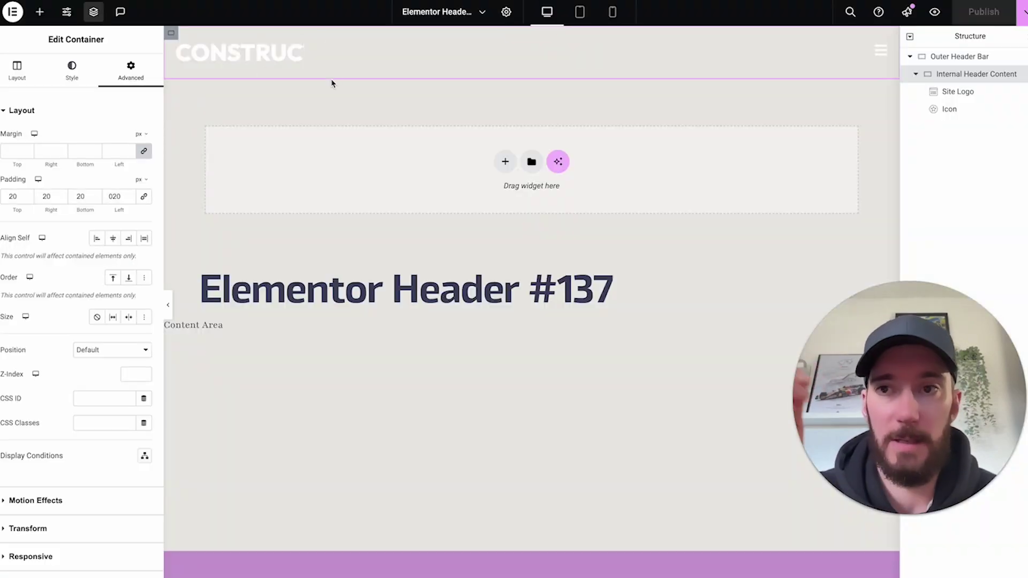
# - Set the Outer Header Bar's Motion Effects Sticky option to Top, then scroll the canvas to test it
pyautogui.moveTo(512, 50)
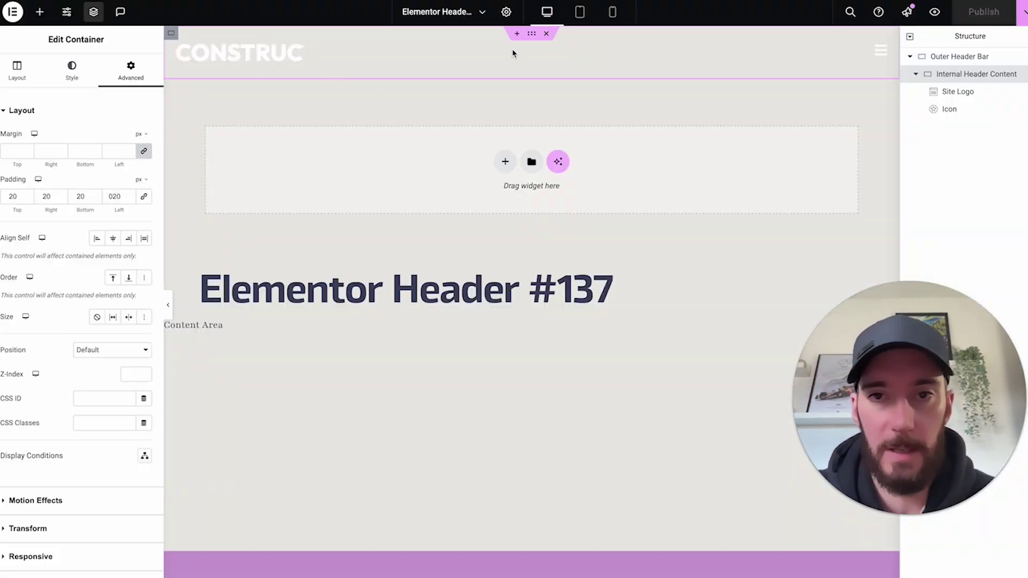
pyautogui.click(532, 34)
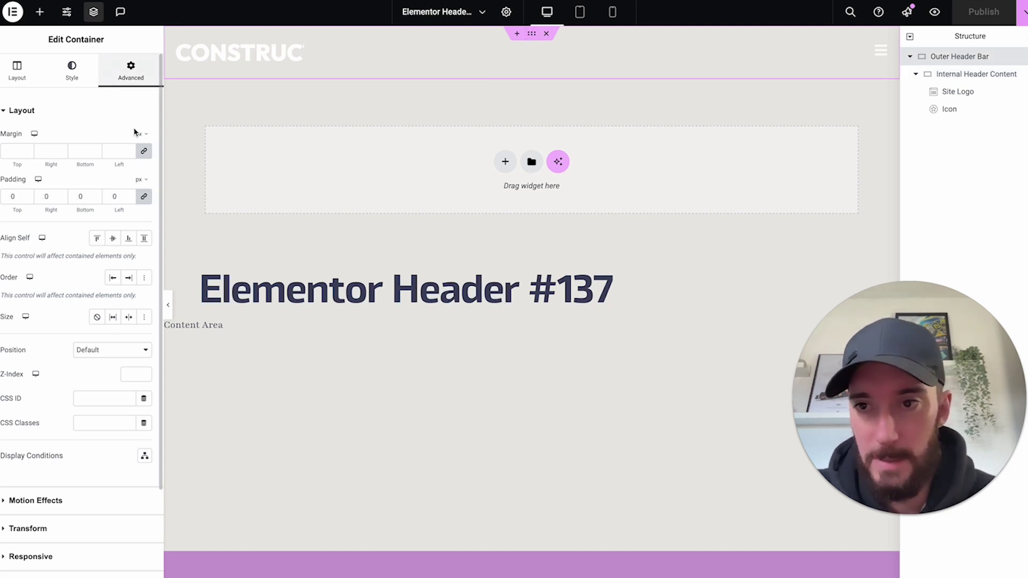
pyautogui.scroll(-3, 115, 184)
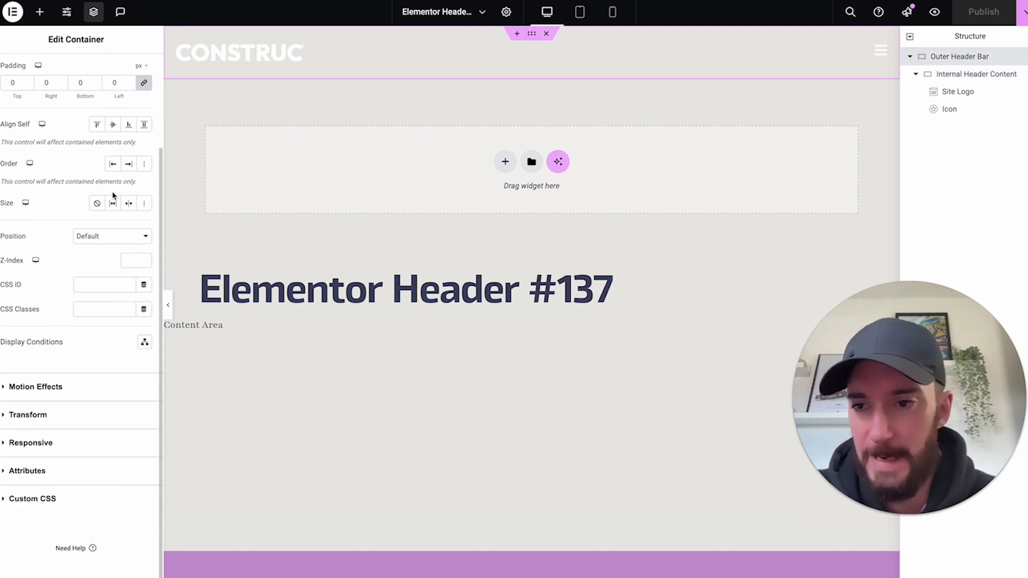
pyautogui.scroll(3, 71, 397)
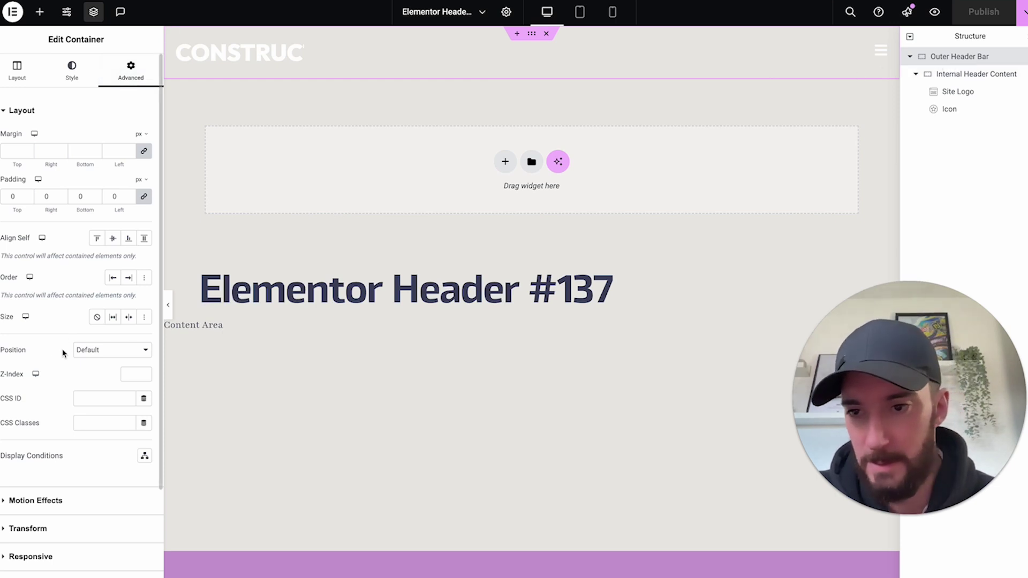
pyautogui.scroll(-3, 64, 353)
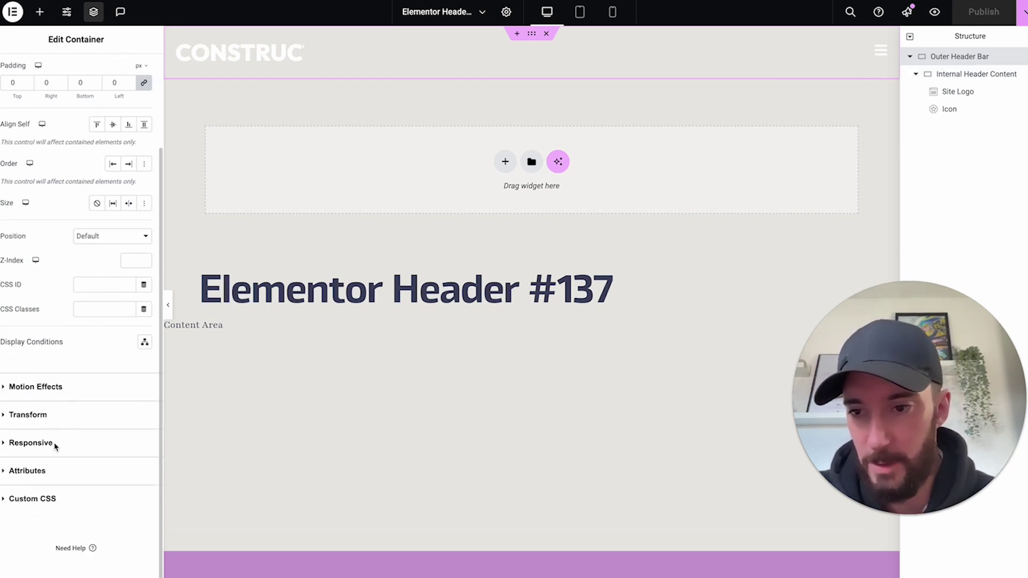
pyautogui.click(70, 387)
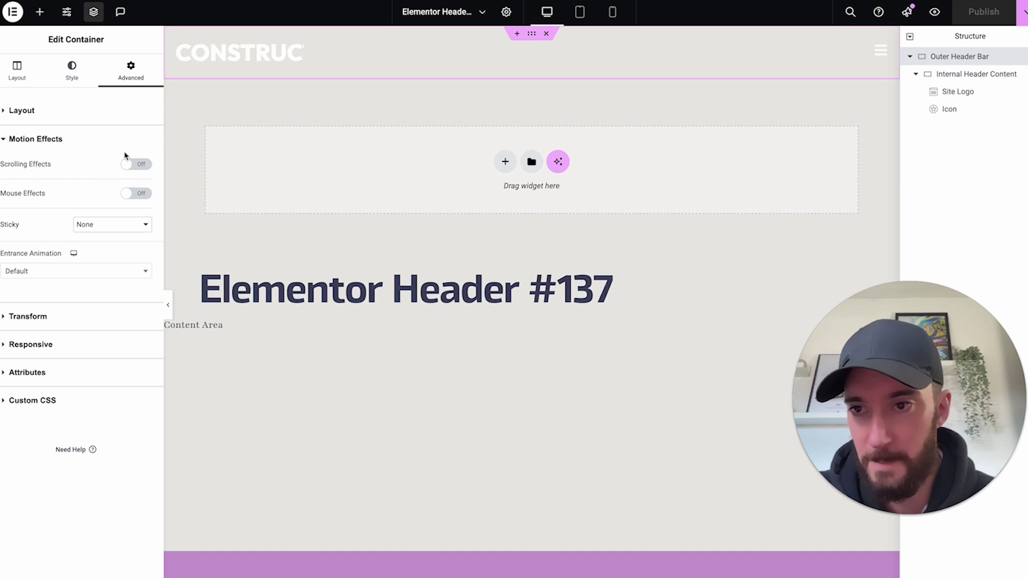
pyautogui.click(118, 229)
pyautogui.click(112, 243)
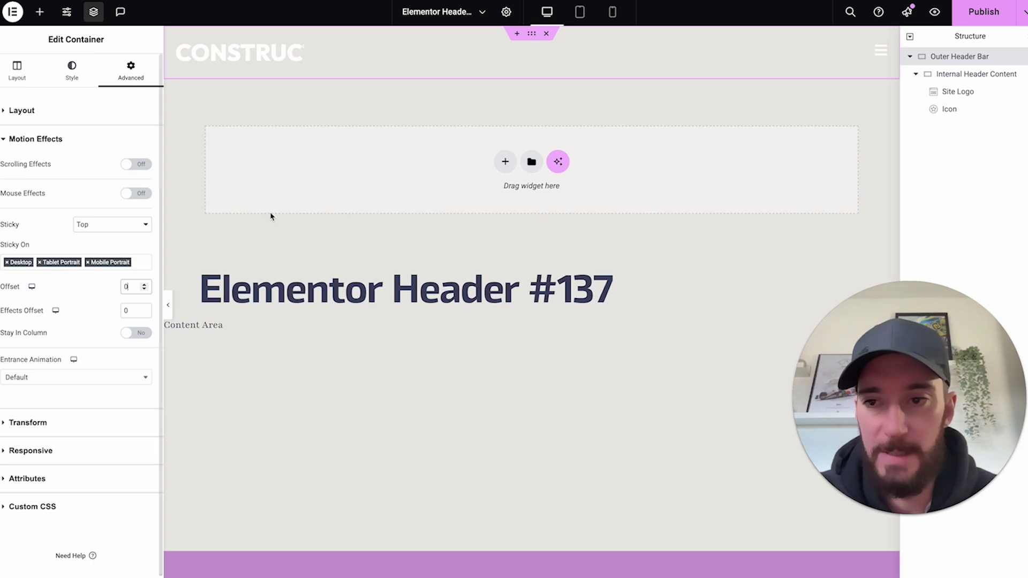
pyautogui.scroll(-3, 272, 210)
pyautogui.scroll(2, 272, 209)
pyautogui.scroll(-3, 272, 210)
pyautogui.scroll(3, 272, 214)
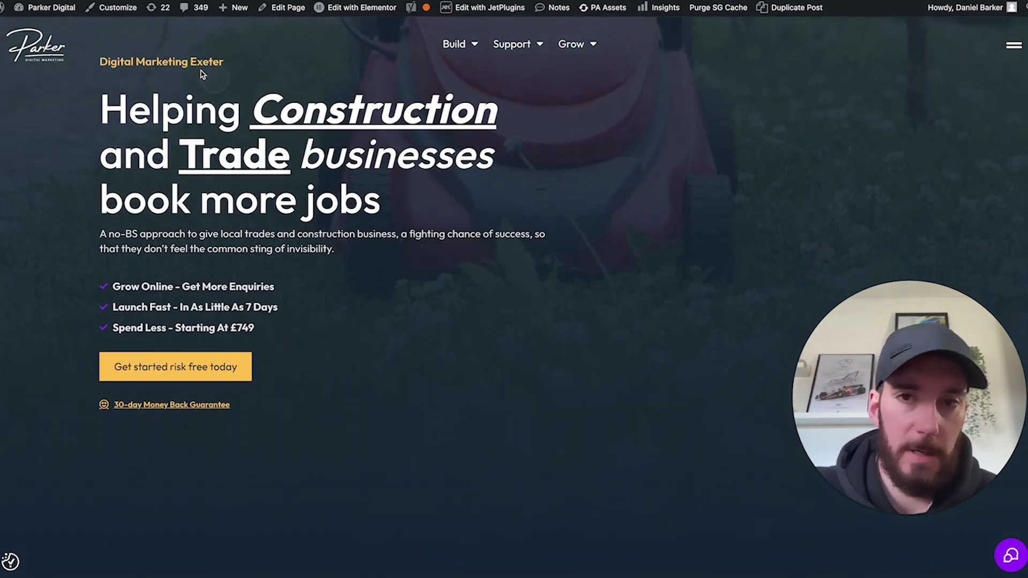
pyautogui.scroll(-1, 202, 74)
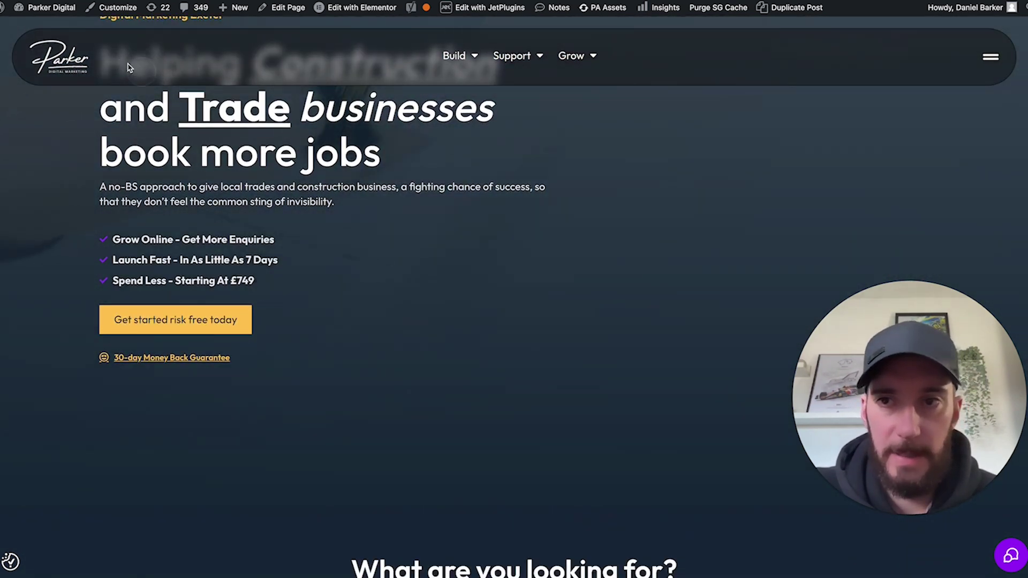
pyautogui.scroll(3, 129, 67)
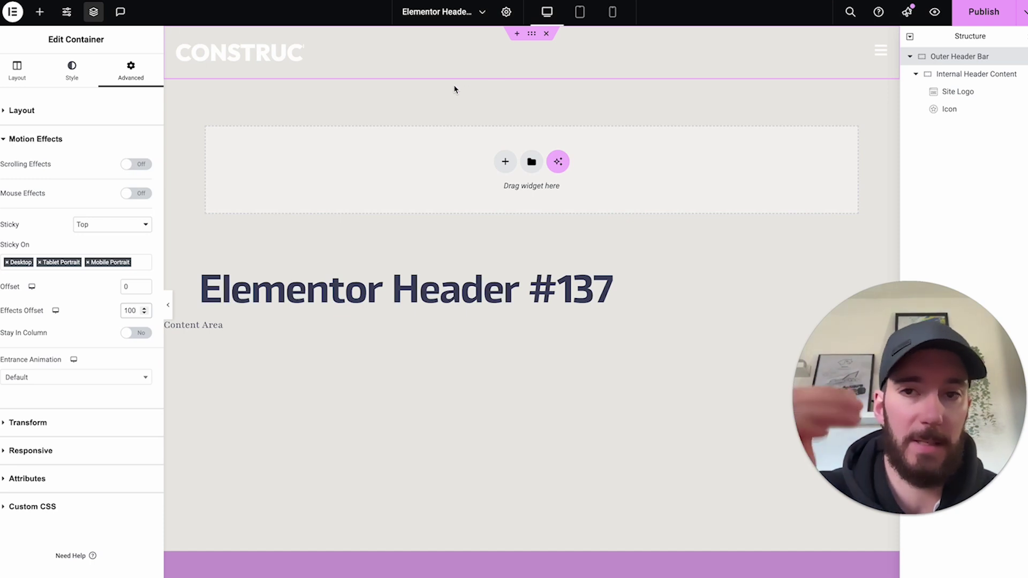
# - Scroll the editor canvas to check the sticky header with its 100 effects offset
pyautogui.scroll(-1, 454, 89)
pyautogui.scroll(-1, 454, 90)
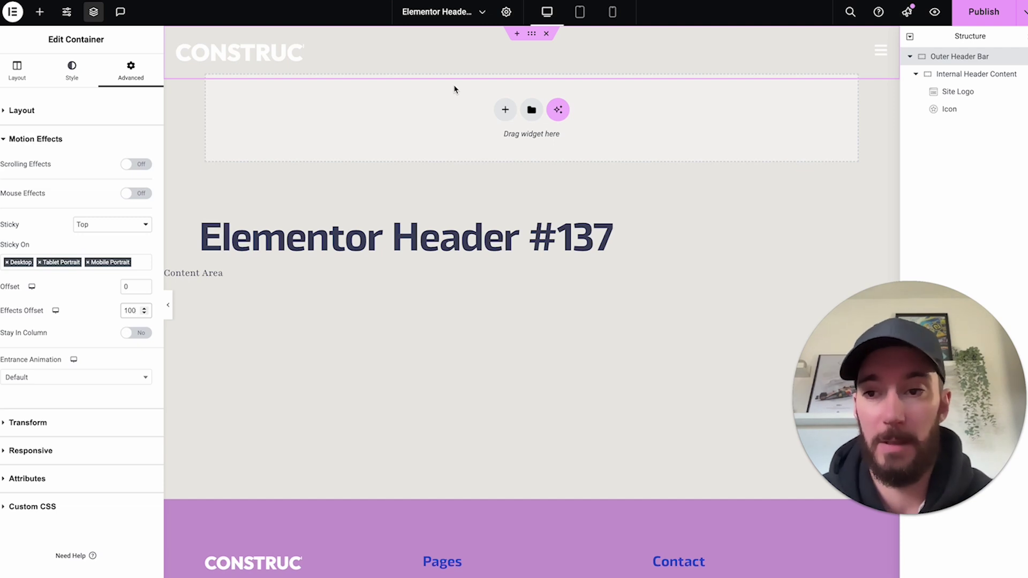
pyautogui.scroll(1, 362, 225)
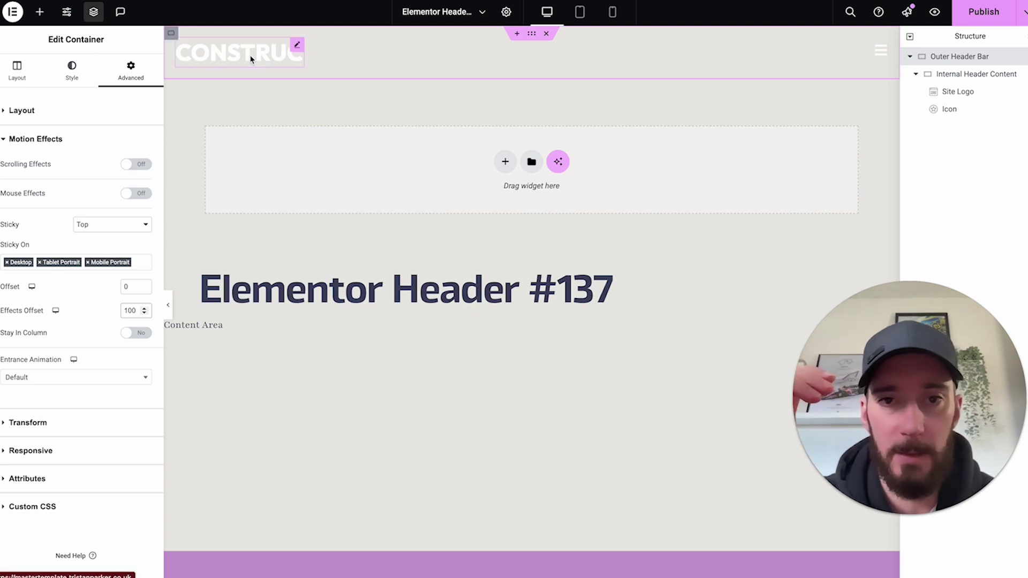
# - Add a single flexbox container below the header with 100 padding and a dark navy global background
pyautogui.click(506, 162)
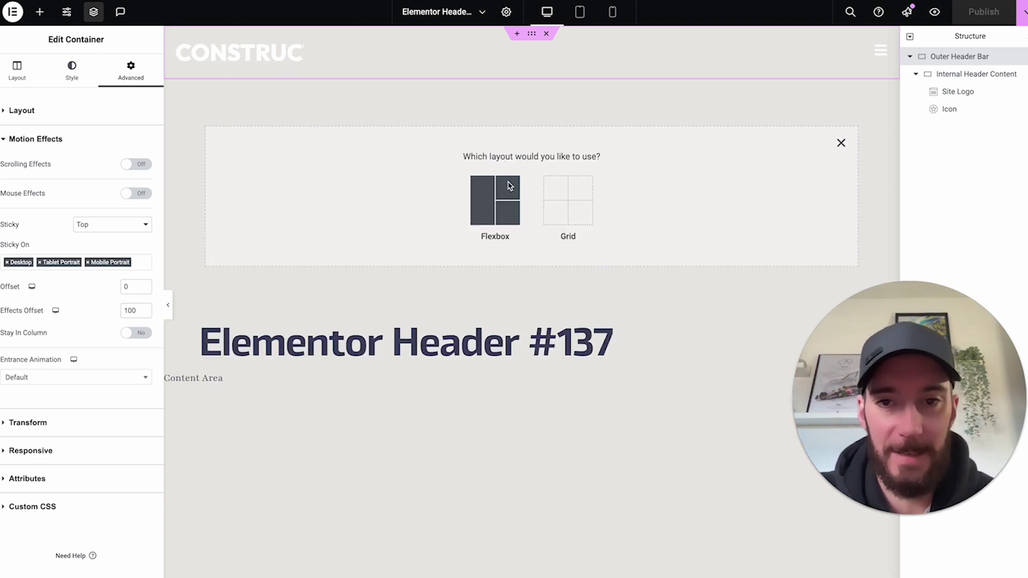
pyautogui.click(490, 199)
pyautogui.click(377, 192)
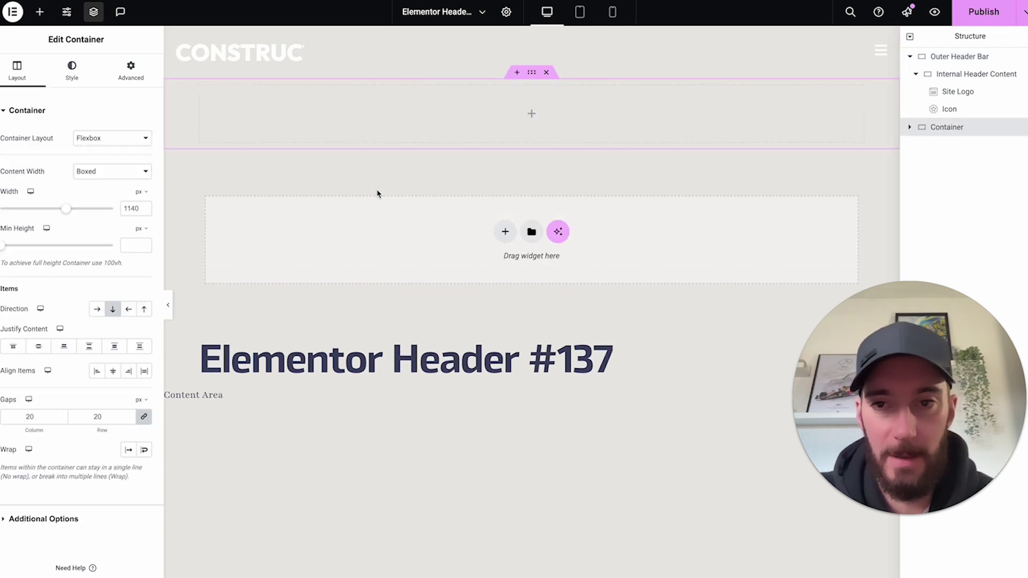
pyautogui.click(131, 69)
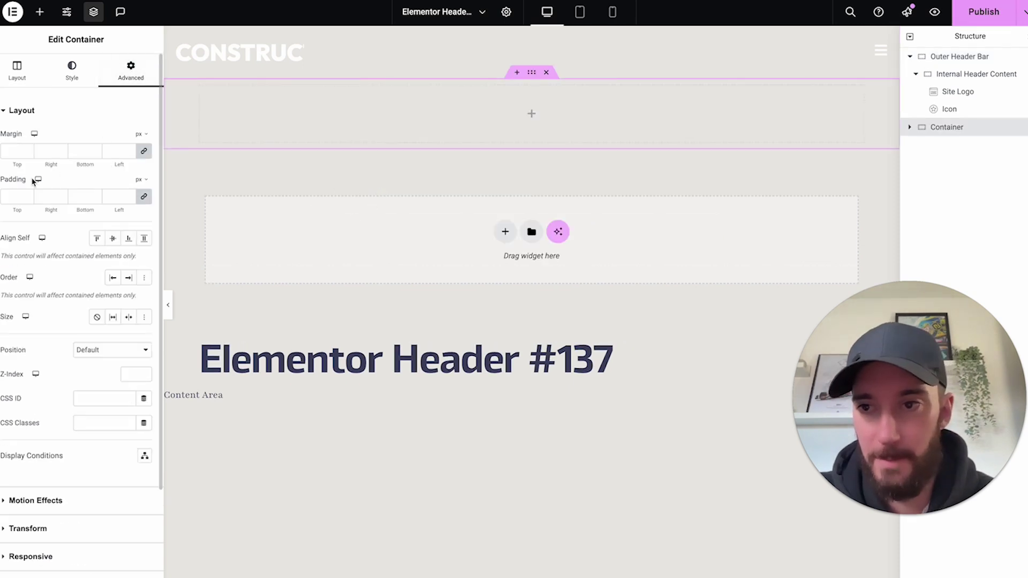
pyautogui.write('100')
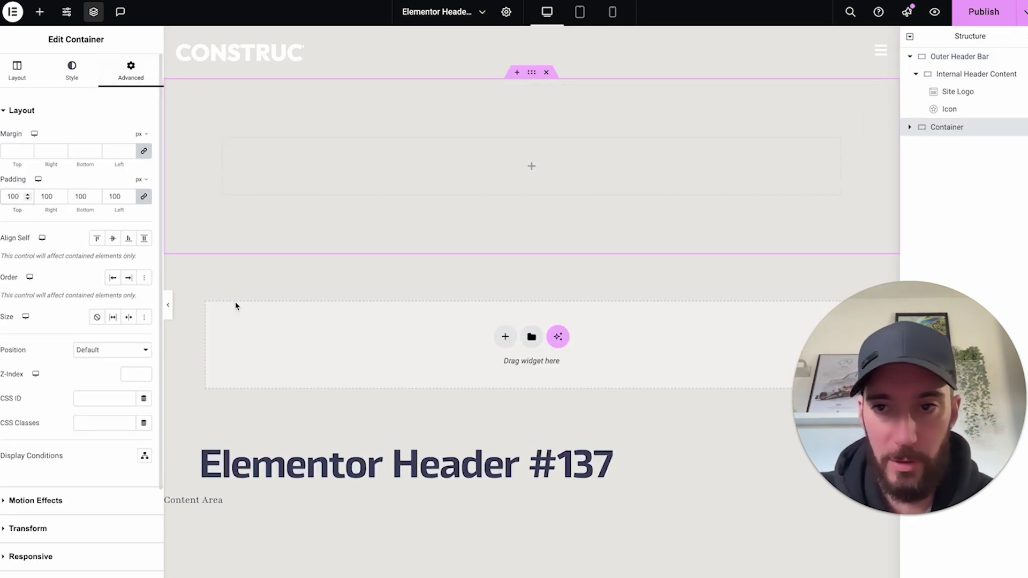
pyautogui.click(72, 70)
pyautogui.click(97, 164)
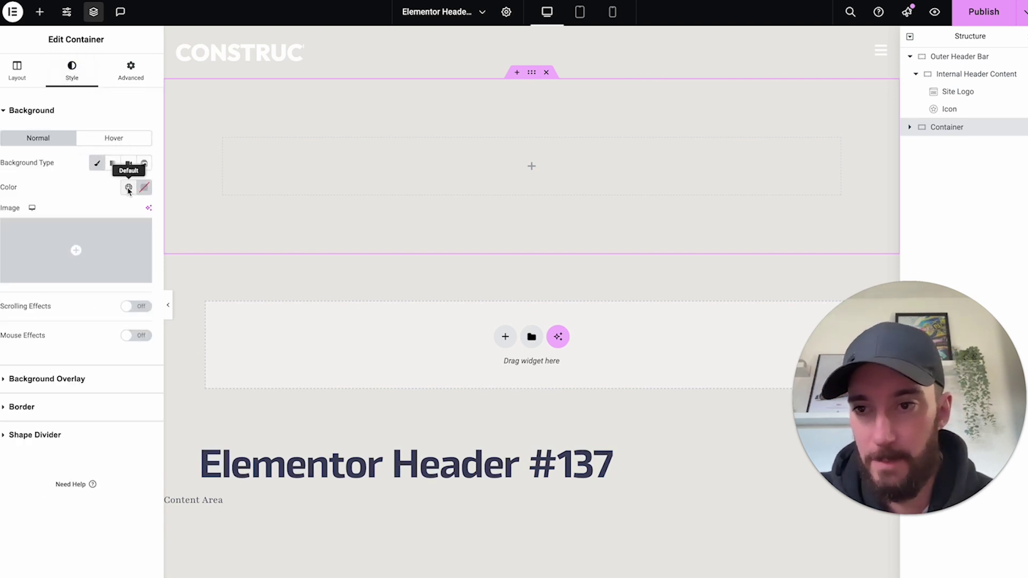
pyautogui.click(129, 188)
pyautogui.click(75, 241)
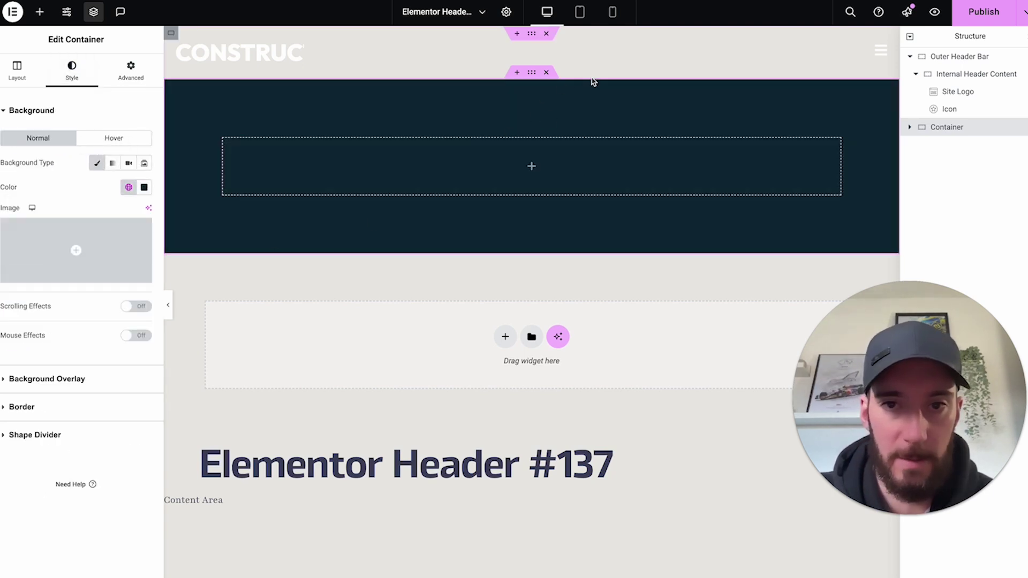
# - Give the Outer Header Bar an unlinked bottom margin of -91 so it overlaps the content
pyautogui.click(949, 57)
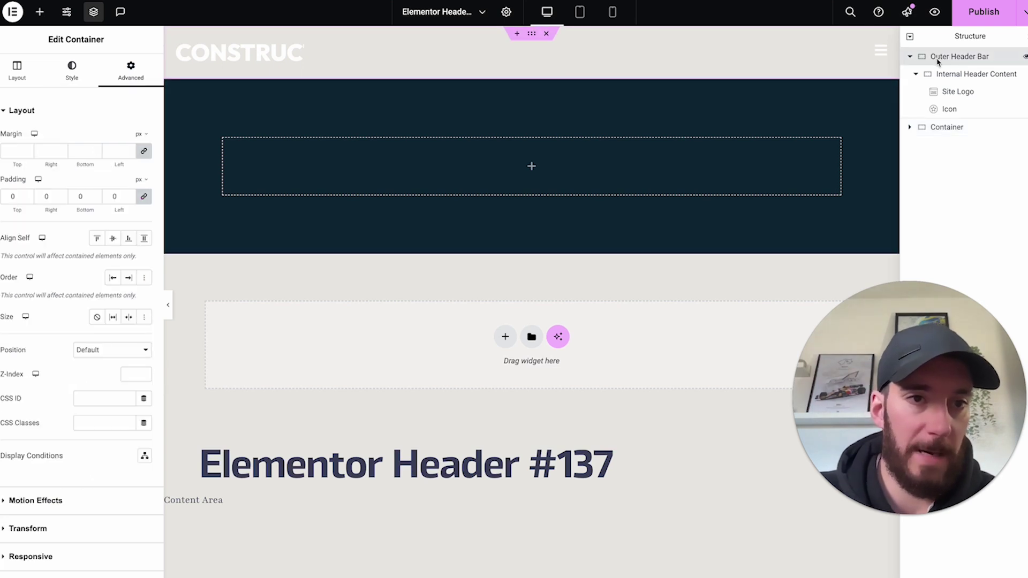
pyautogui.click(144, 151)
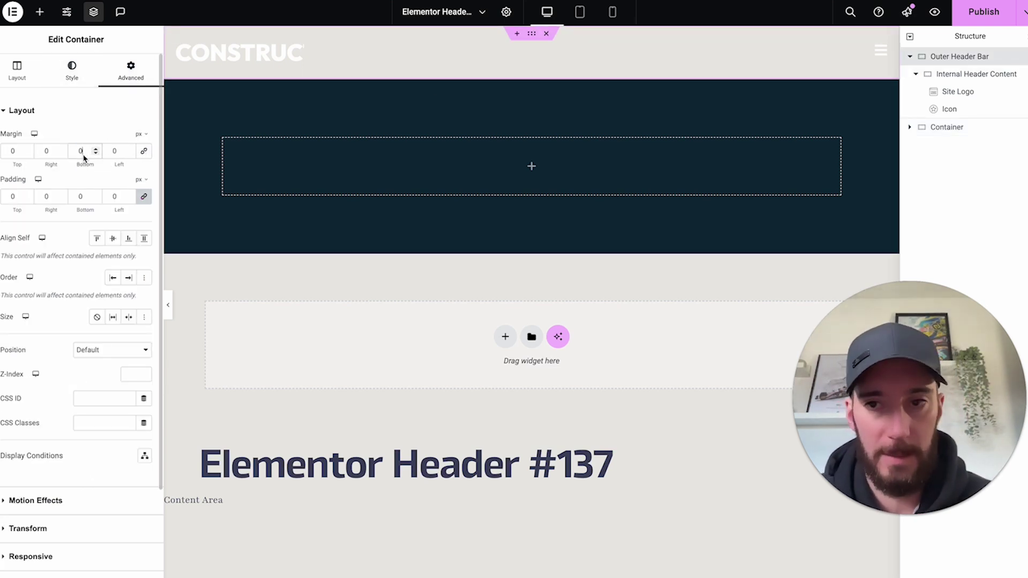
pyautogui.click(81, 151)
pyautogui.press('Down')
pyautogui.press('Down')
pyautogui.press('Down')
pyautogui.press('Down')
pyautogui.press('Down')
pyautogui.press('Down')
pyautogui.press('Down')
pyautogui.press('Down')
pyautogui.press('Down')
pyautogui.press('Down')
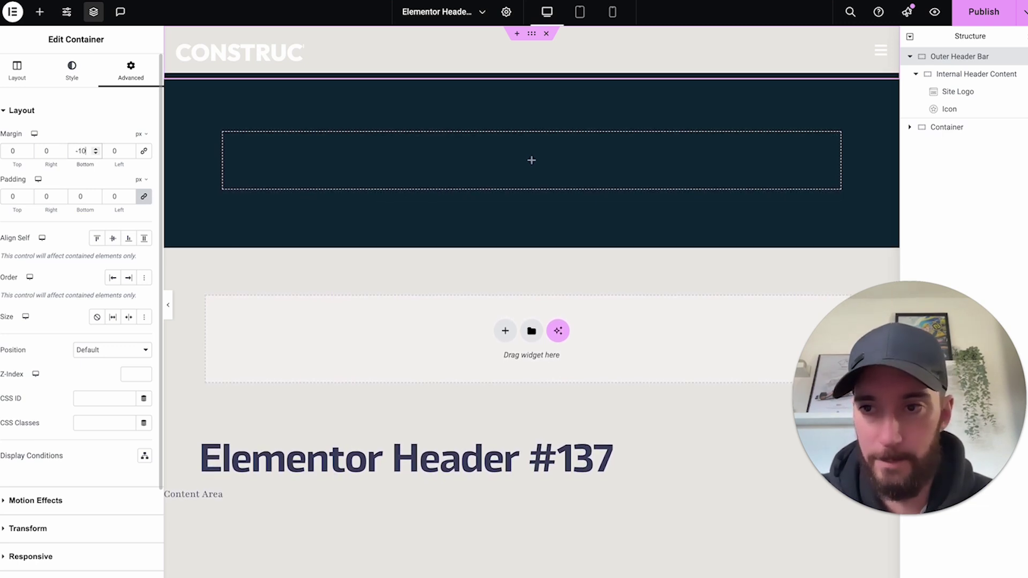
pyautogui.write('0')
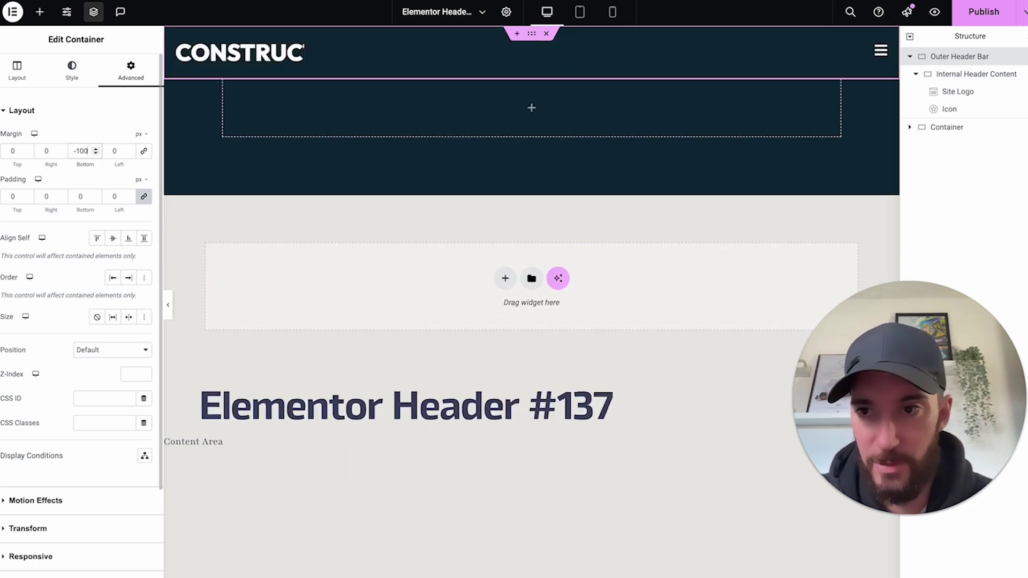
pyautogui.press('Down')
pyautogui.press('Down')
pyautogui.press('Down')
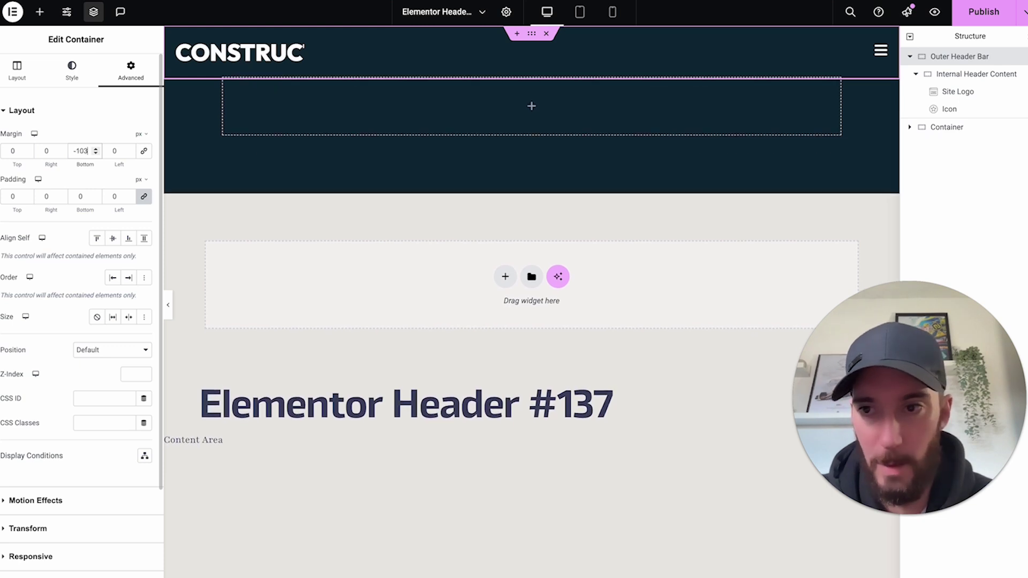
pyautogui.press('Up')
pyautogui.press('Up')
pyautogui.press('Up')
pyautogui.press('Up')
pyautogui.press('Up')
pyautogui.press('Up')
pyautogui.press('Up')
pyautogui.press('Up')
pyautogui.press('Up')
pyautogui.press('Up')
pyautogui.press('Up')
pyautogui.press('Up')
pyautogui.press('Up')
pyautogui.press('Up')
pyautogui.press('Up')
pyautogui.press('Up')
pyautogui.press('Up')
pyautogui.press('Up')
pyautogui.press('Up')
pyautogui.press('Up')
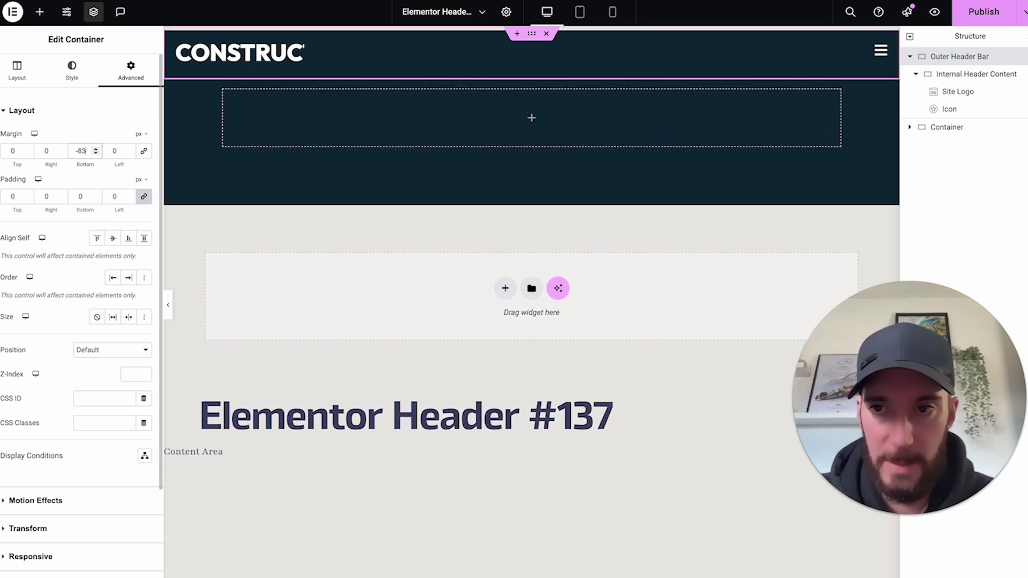
pyautogui.press('Up')
pyautogui.press('Up')
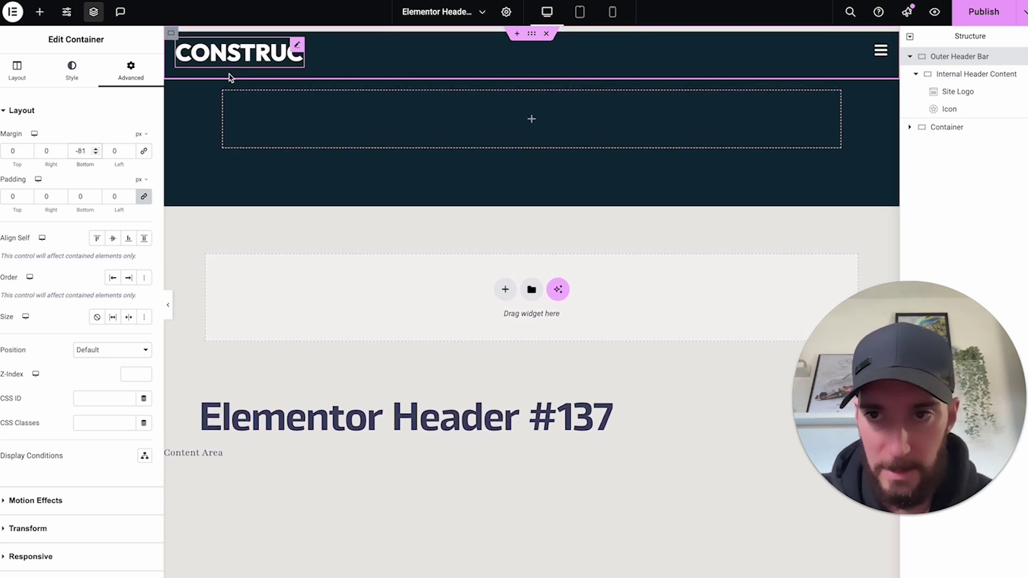
pyautogui.press('Down')
pyautogui.press('Down')
pyautogui.press('Down')
pyautogui.press('Down')
pyautogui.press('Down')
pyautogui.press('Down')
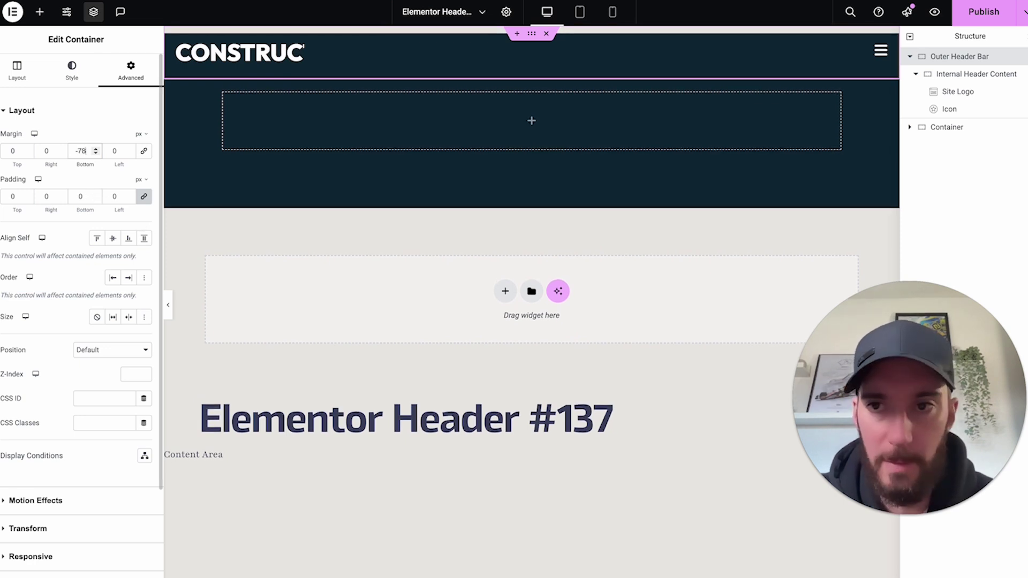
pyautogui.press('Down')
pyautogui.press('Down')
pyautogui.press('Down')
pyautogui.press('Down')
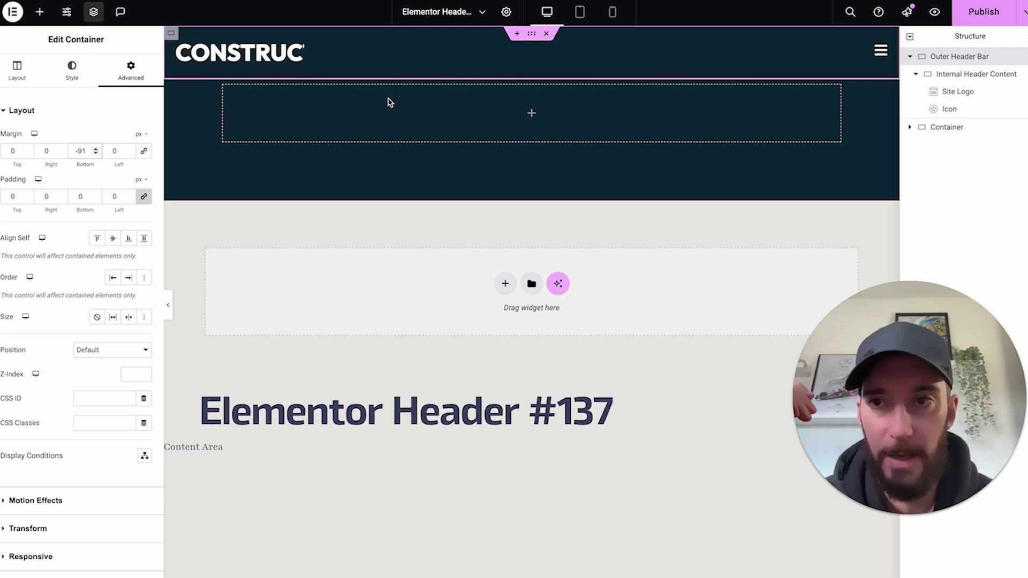
# - Preview tablet and mobile widths, delete the leftover navy Container, and publish the header
pyautogui.click(581, 13)
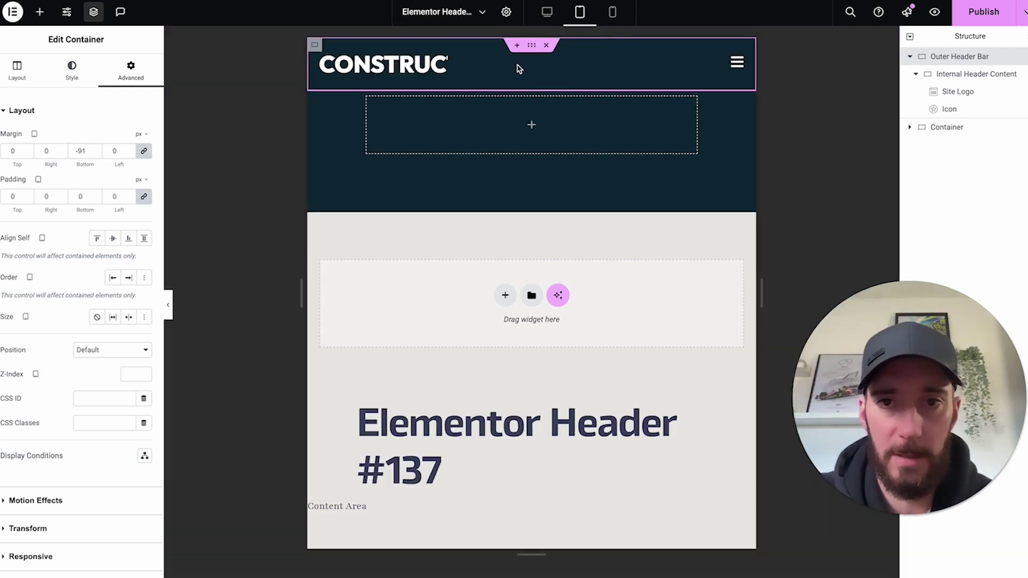
pyautogui.click(614, 13)
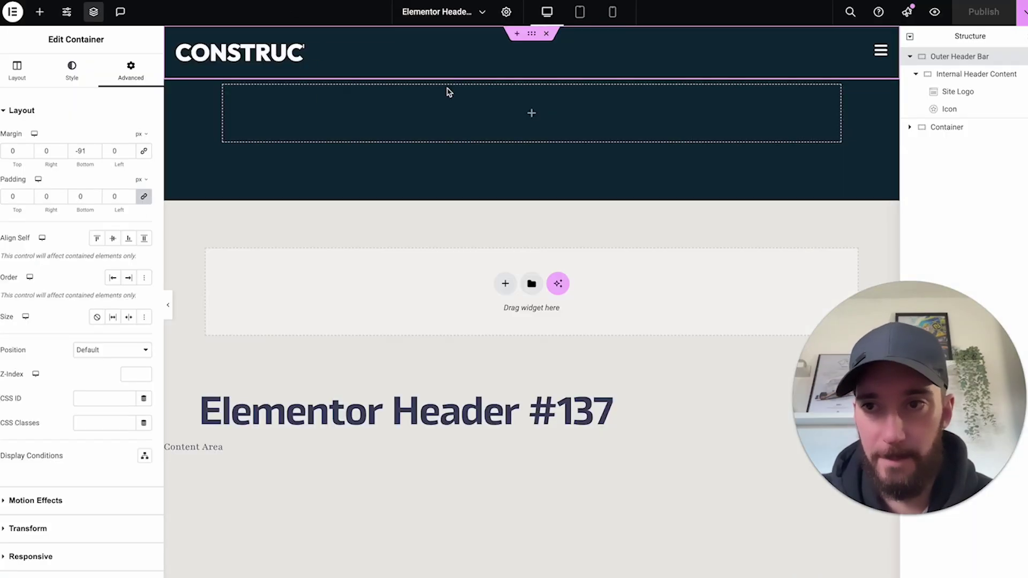
pyautogui.click(945, 127)
pyautogui.rightClick(941, 133)
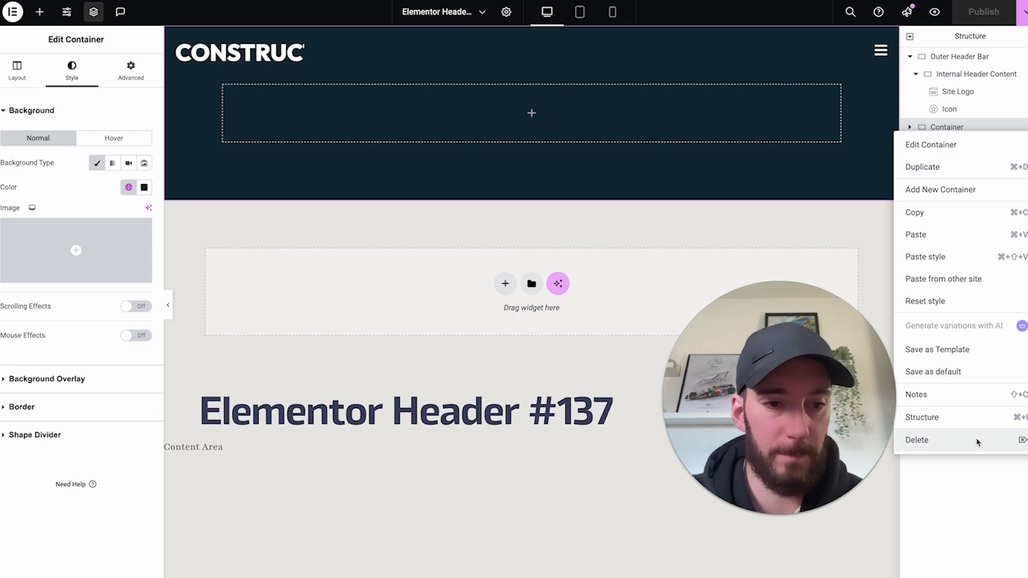
pyautogui.click(978, 441)
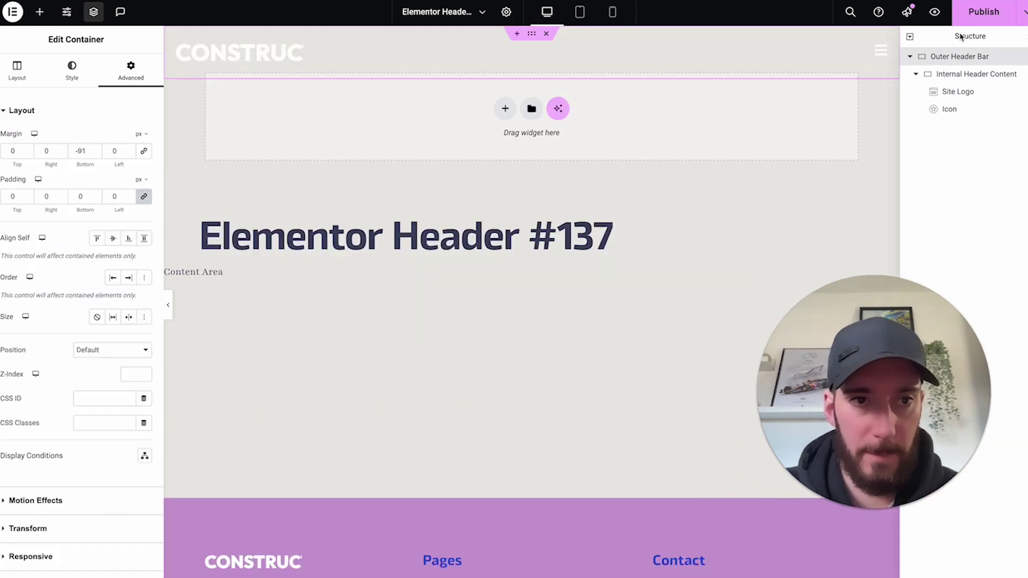
pyautogui.click(984, 13)
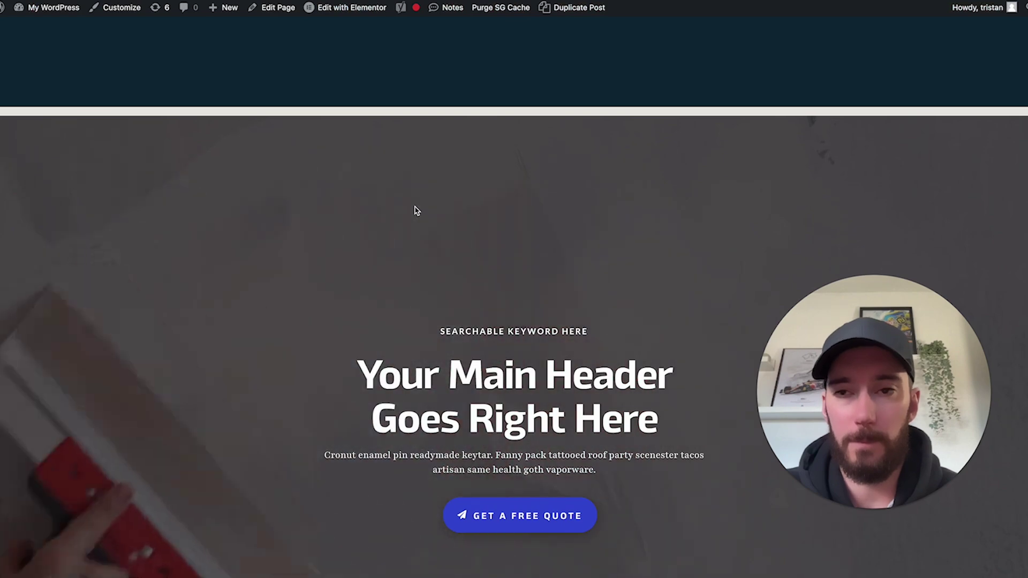
# - Reload the live page and scroll to confirm the CONSTRUC header now overlaps the hero
pyautogui.press('super+r')
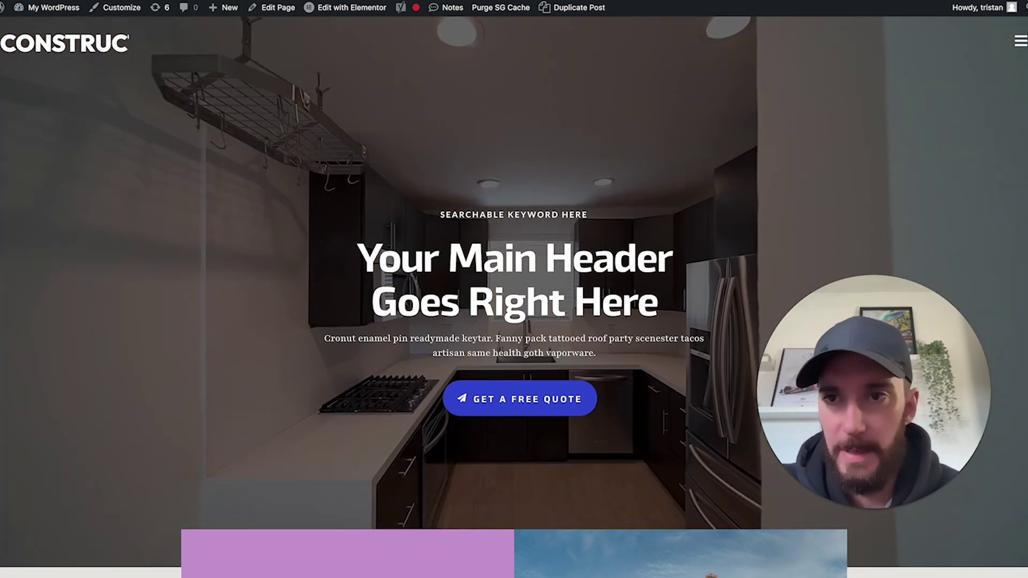
pyautogui.scroll(-2, 267, 103)
pyautogui.scroll(-3, 267, 104)
pyautogui.scroll(4, 264, 101)
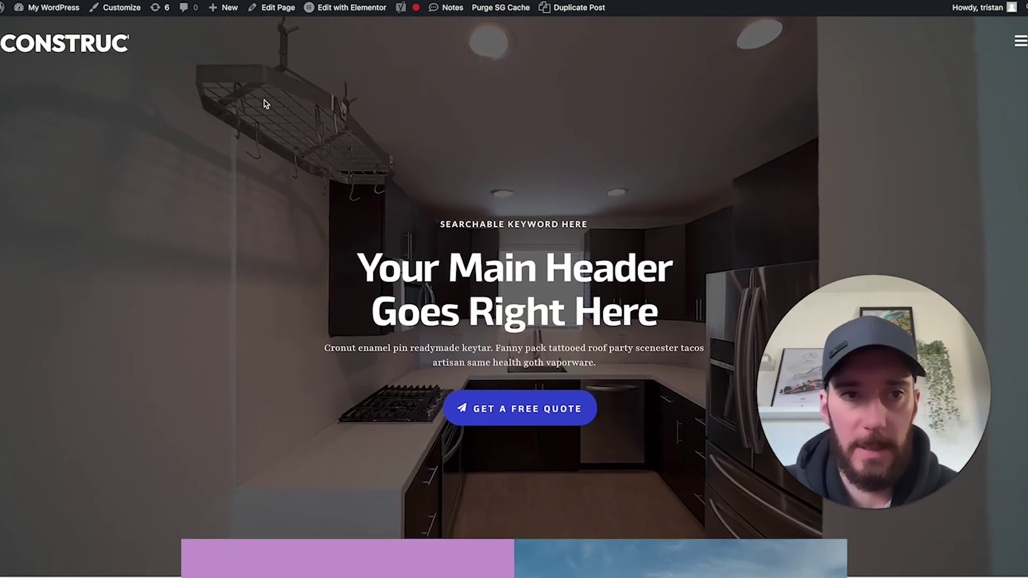
pyautogui.scroll(-4, 264, 101)
pyautogui.scroll(4, 177, 77)
pyautogui.scroll(-1, 176, 78)
# - Inspect the header logo in DevTools and select the header's outer container to view its classes
pyautogui.rightClick(114, 43)
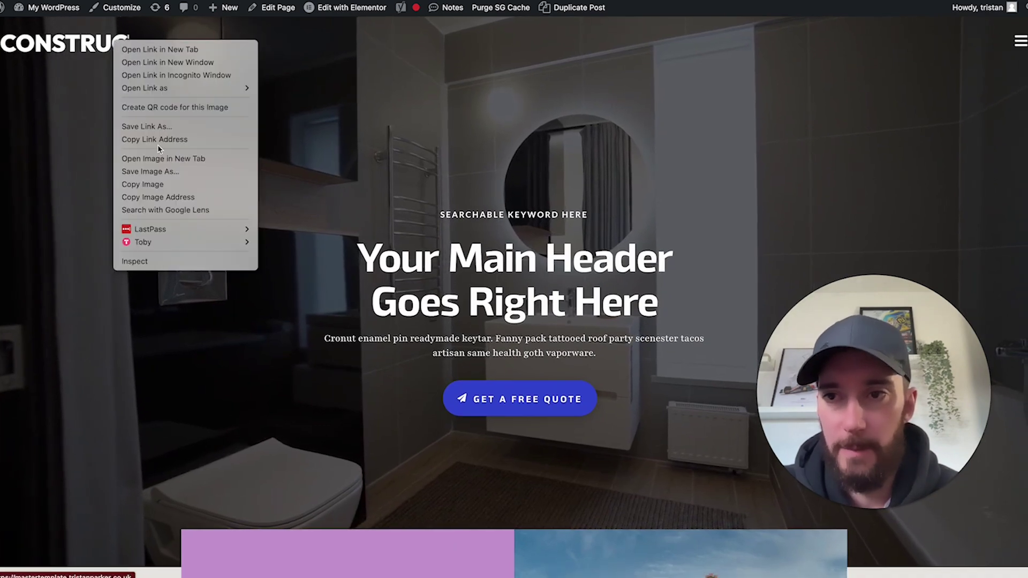
pyautogui.click(150, 262)
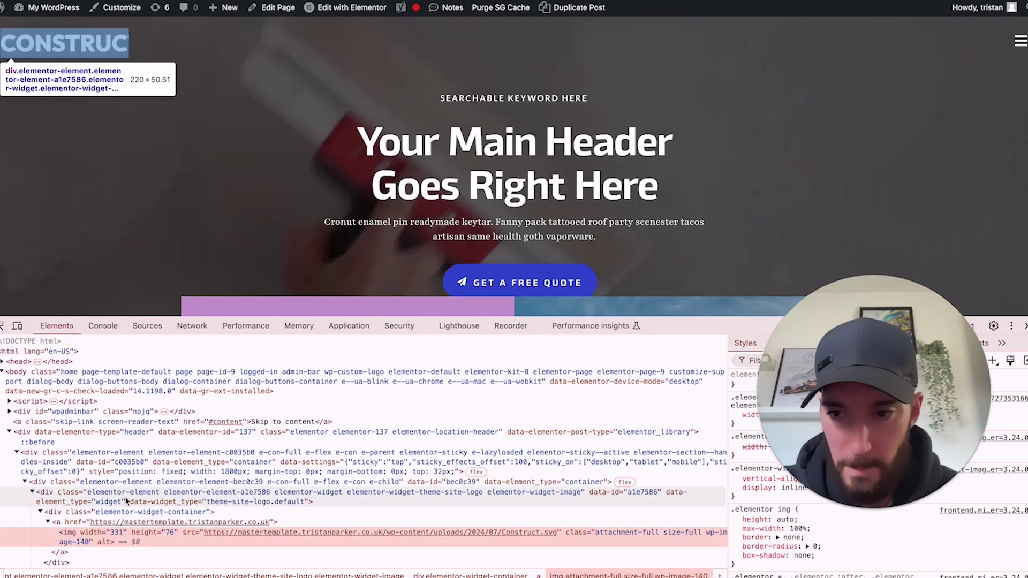
pyautogui.click(161, 464)
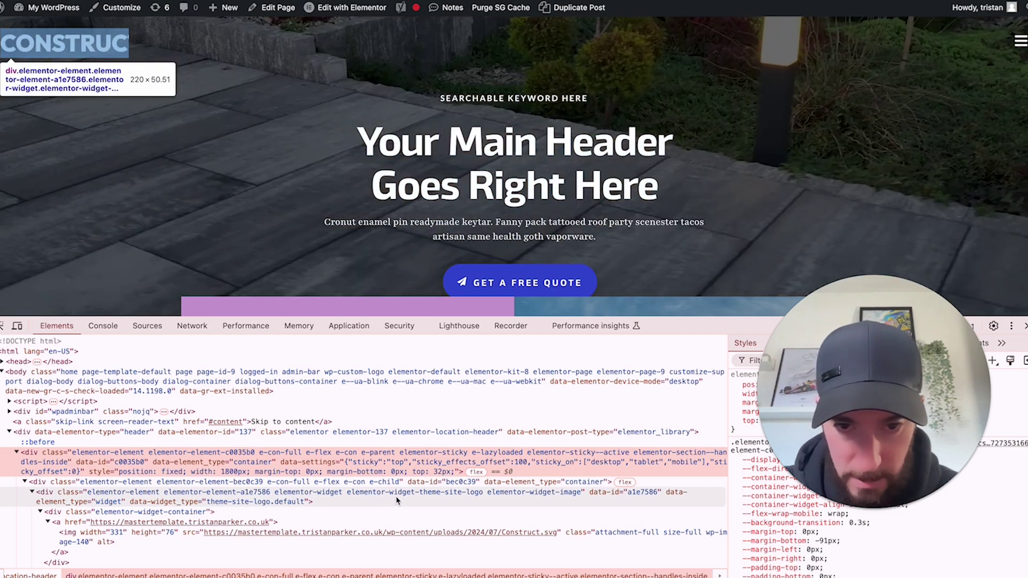
pyautogui.scroll(-4, 239, 217)
pyautogui.scroll(-2, 239, 218)
pyautogui.scroll(4, 239, 218)
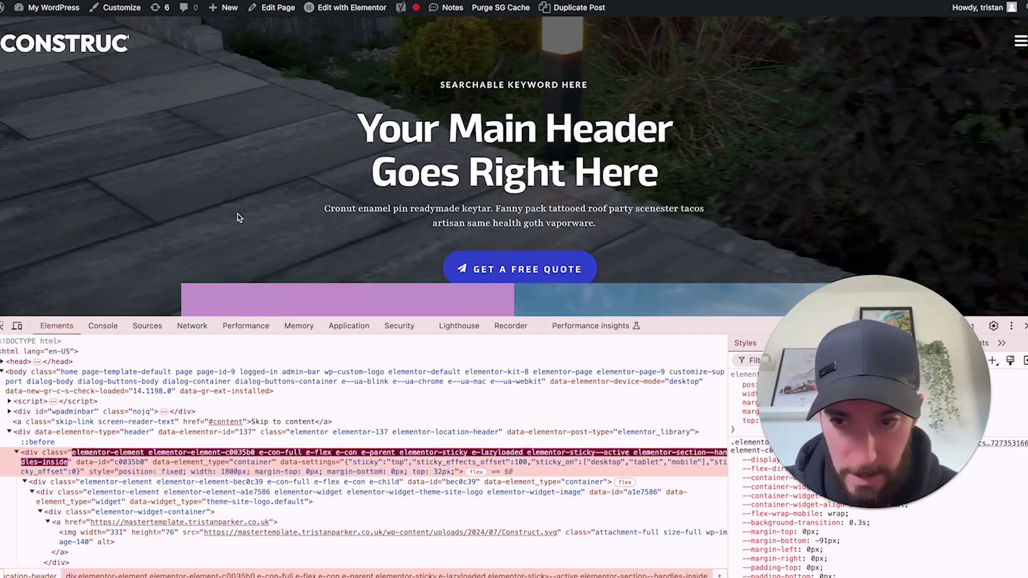
pyautogui.doubleClick(122, 453)
pyautogui.press('Escape')
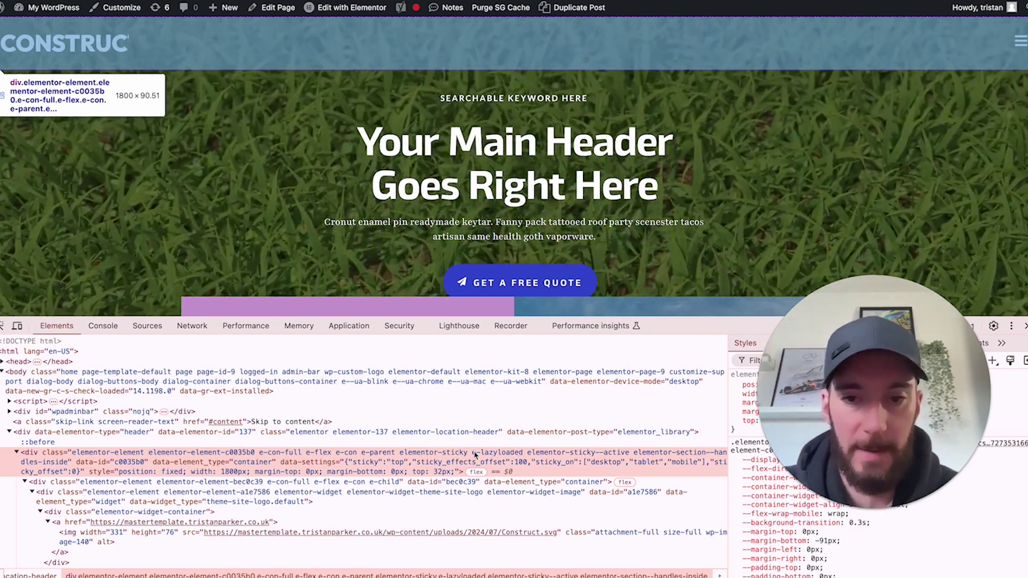
# - Scroll the page to see the header gain the elementor-sticky--effects class, then close DevTools
pyautogui.scroll(-1, 224, 205)
pyautogui.scroll(-1, 224, 205)
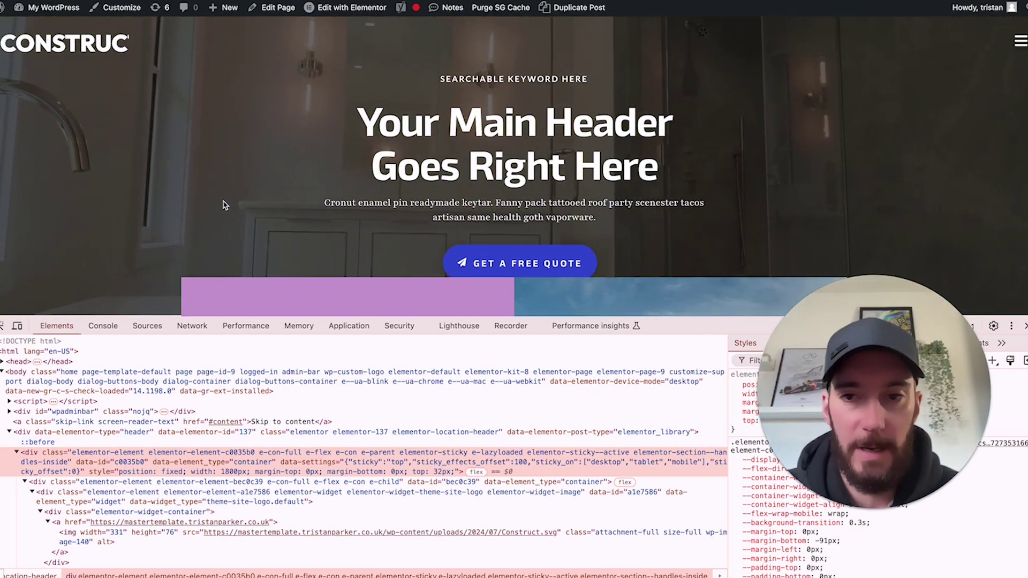
pyautogui.scroll(-5, 224, 205)
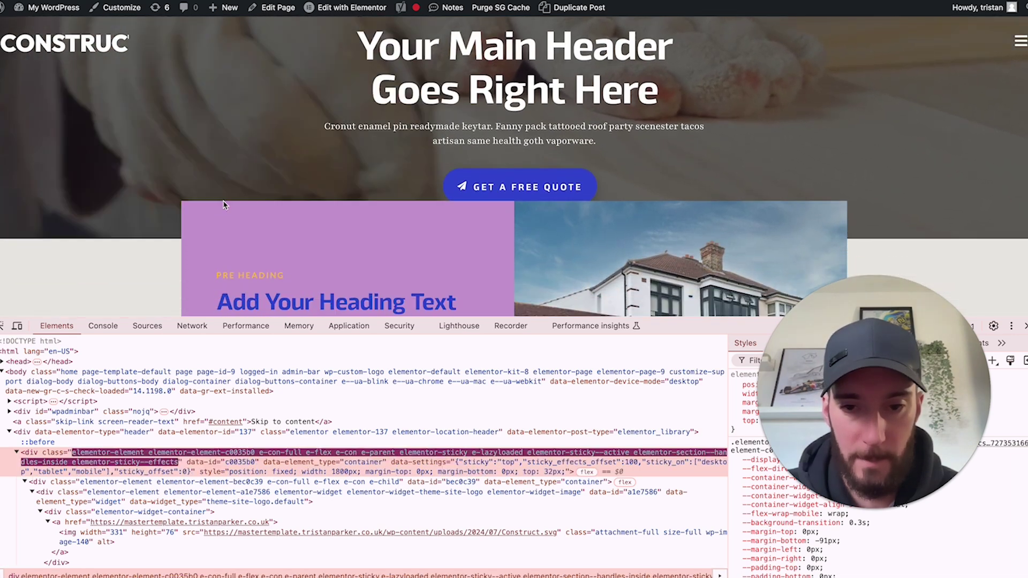
pyautogui.scroll(-1, 224, 205)
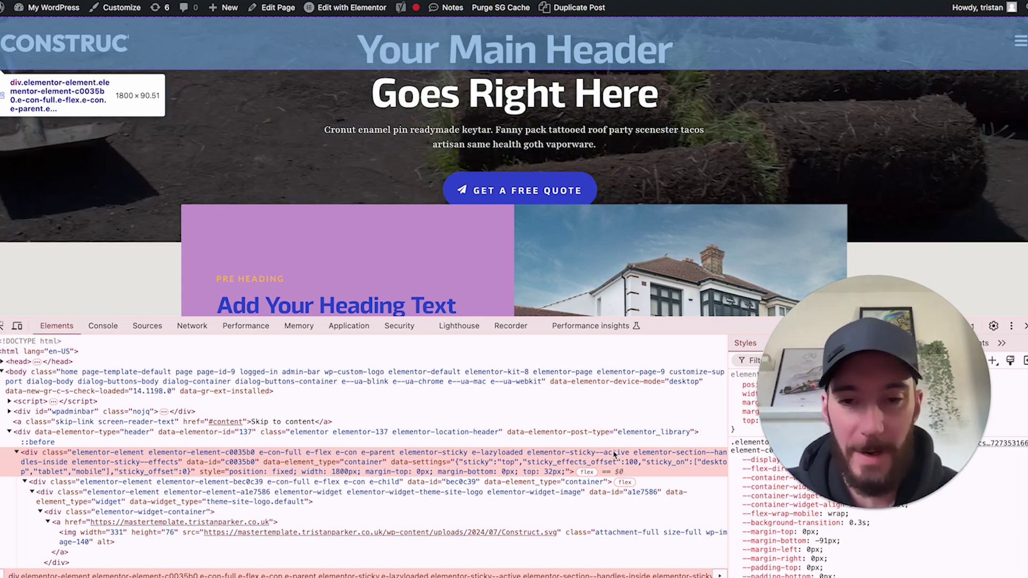
pyautogui.doubleClick(163, 453)
pyautogui.scroll(3, 237, 182)
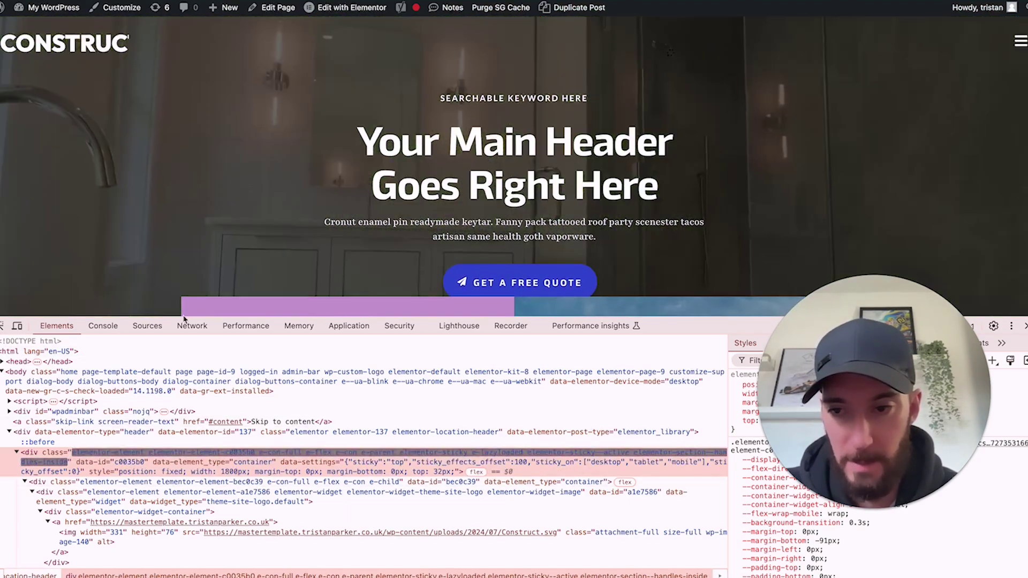
pyautogui.press('Escape')
pyautogui.scroll(-3, 364, 455)
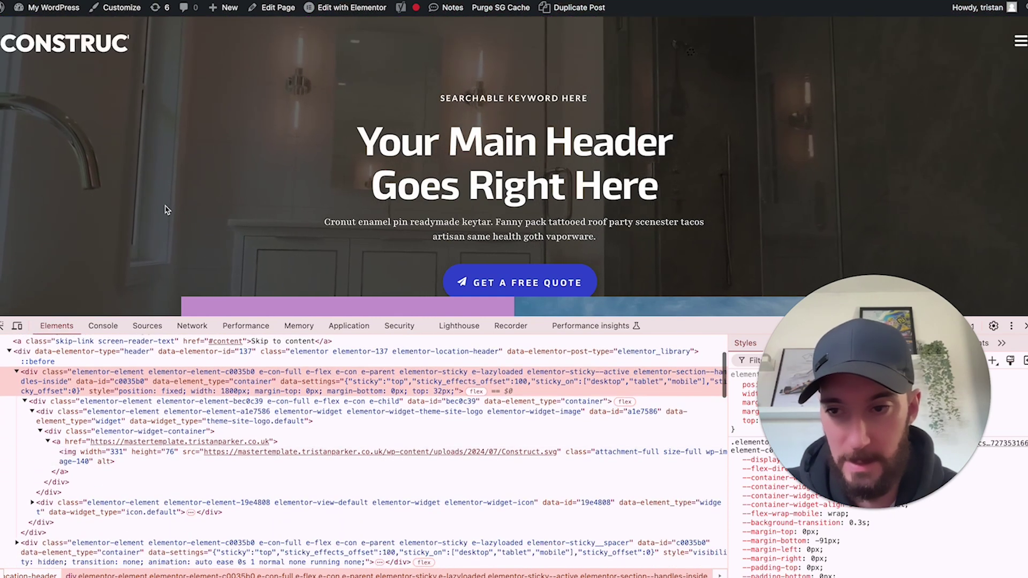
pyautogui.scroll(-3, 165, 210)
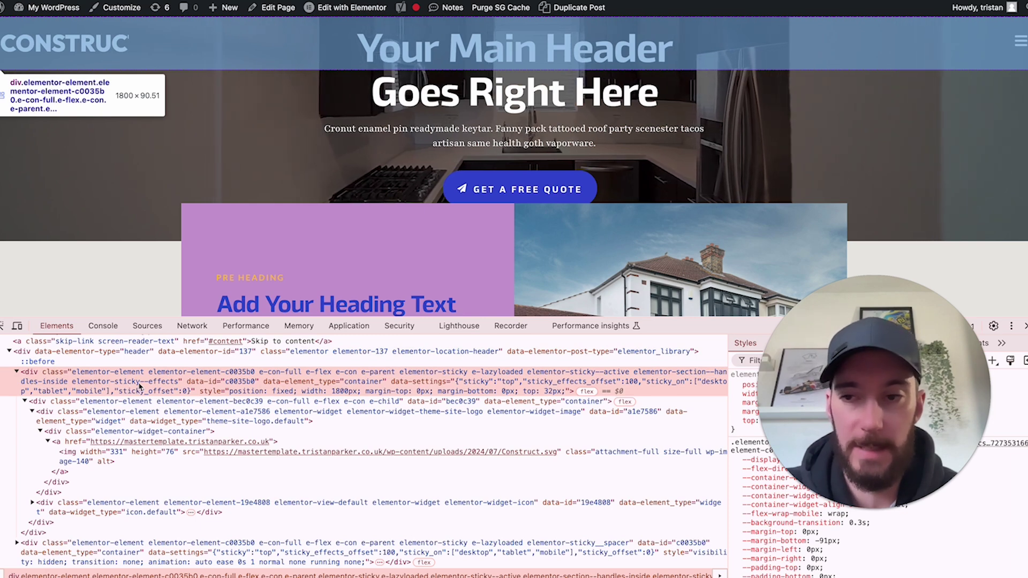
pyautogui.scroll(3, 514, 161)
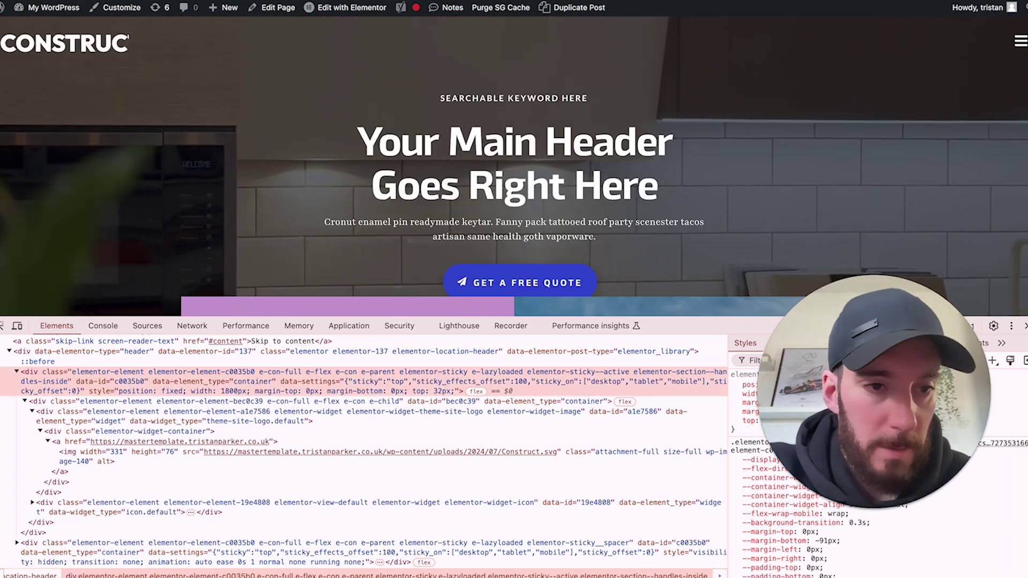
pyautogui.press('super+alt+i')
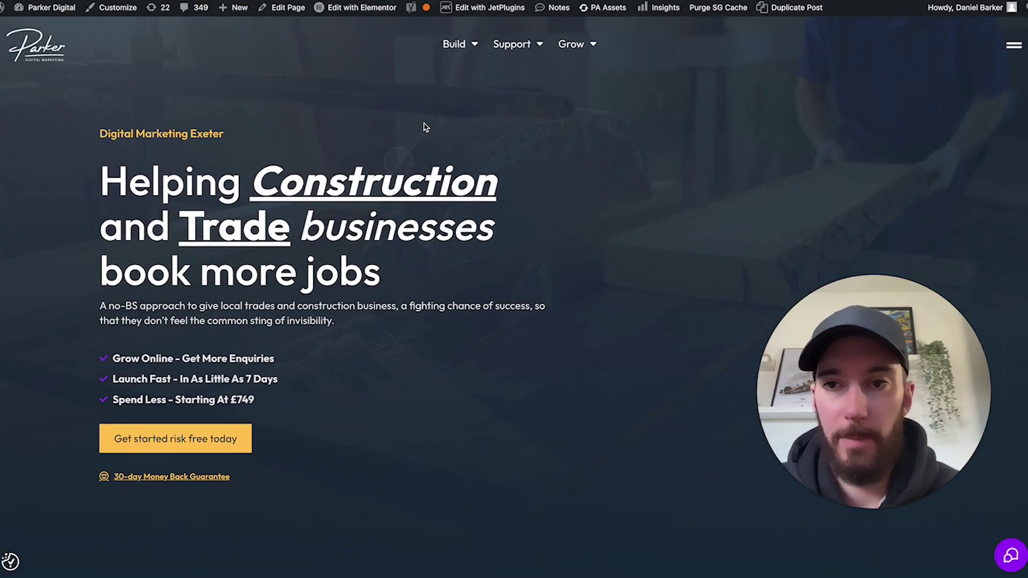
pyautogui.scroll(-2, 375, 97)
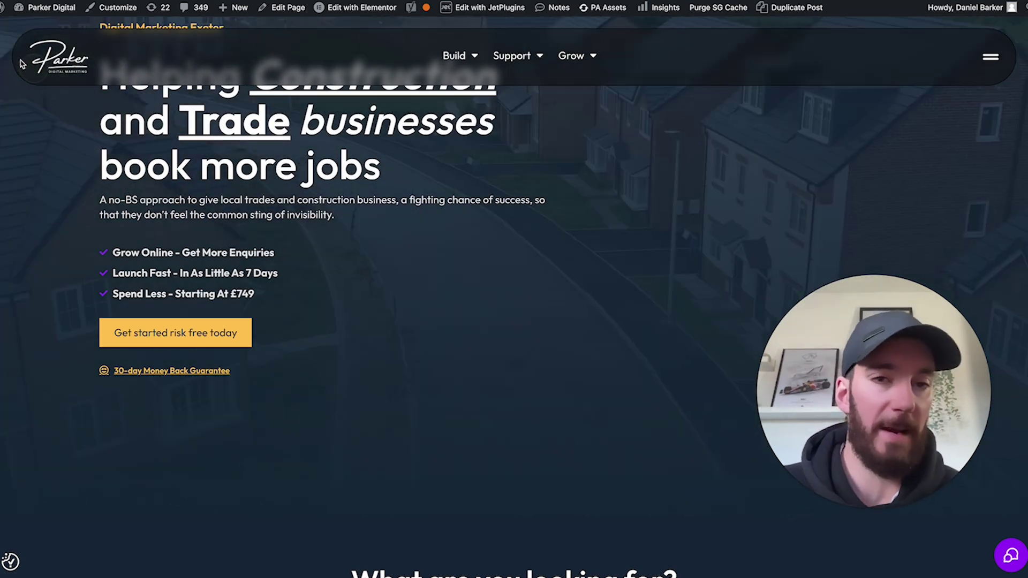
pyautogui.scroll(2, 21, 63)
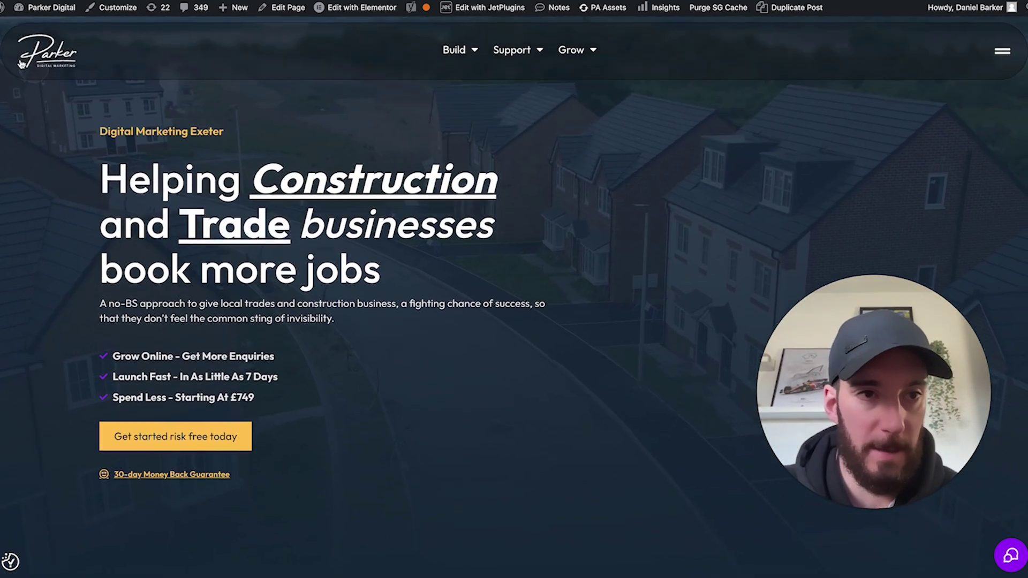
pyautogui.scroll(-2, 21, 64)
pyautogui.scroll(2, 22, 63)
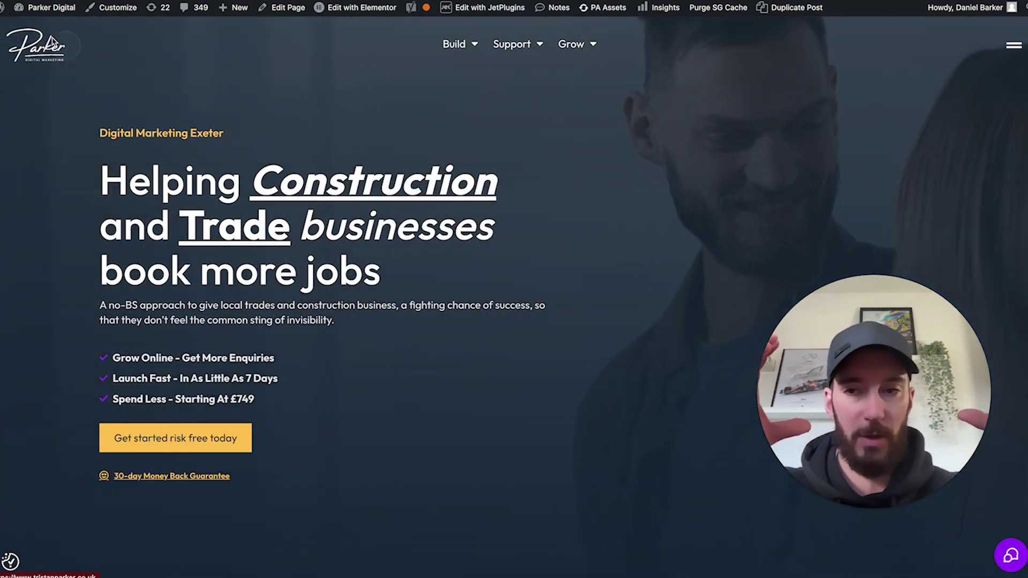
pyautogui.scroll(-1, 54, 42)
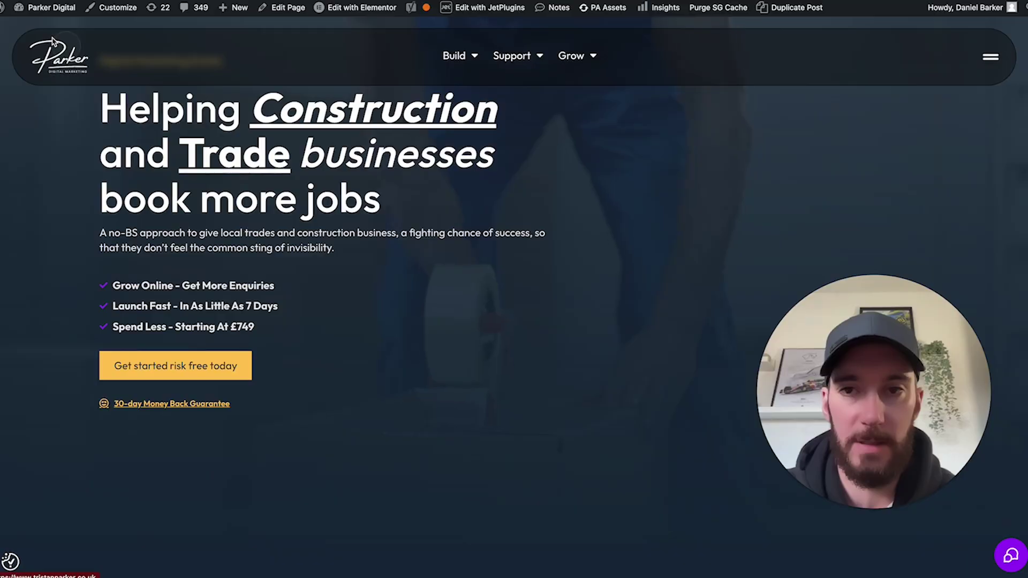
pyautogui.scroll(1, 54, 41)
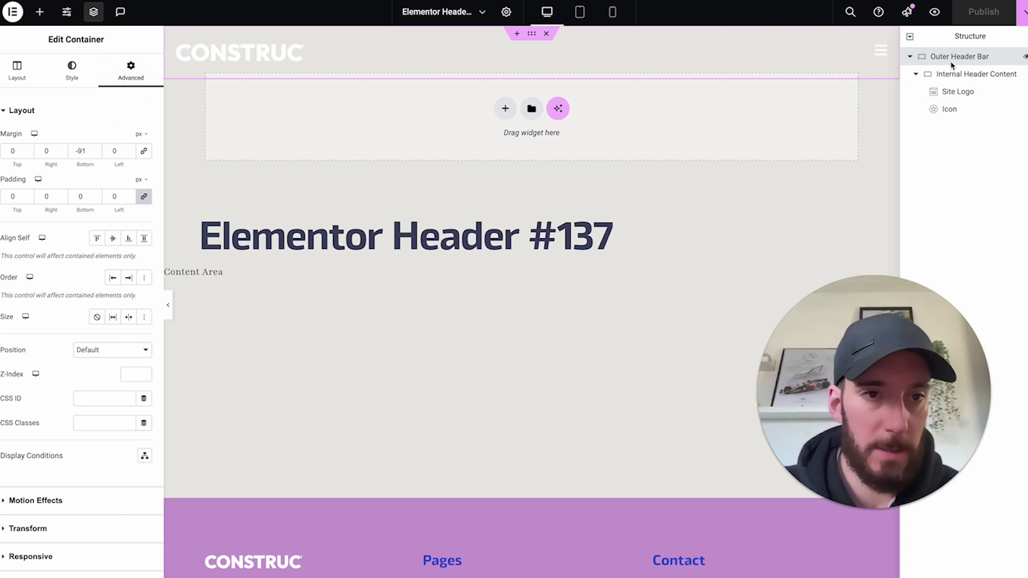
# - Paste the blurred, rounded sticky-state CSS into the Outer Header Bar's Custom CSS and widen the panel
pyautogui.scroll(-1, 94, 203)
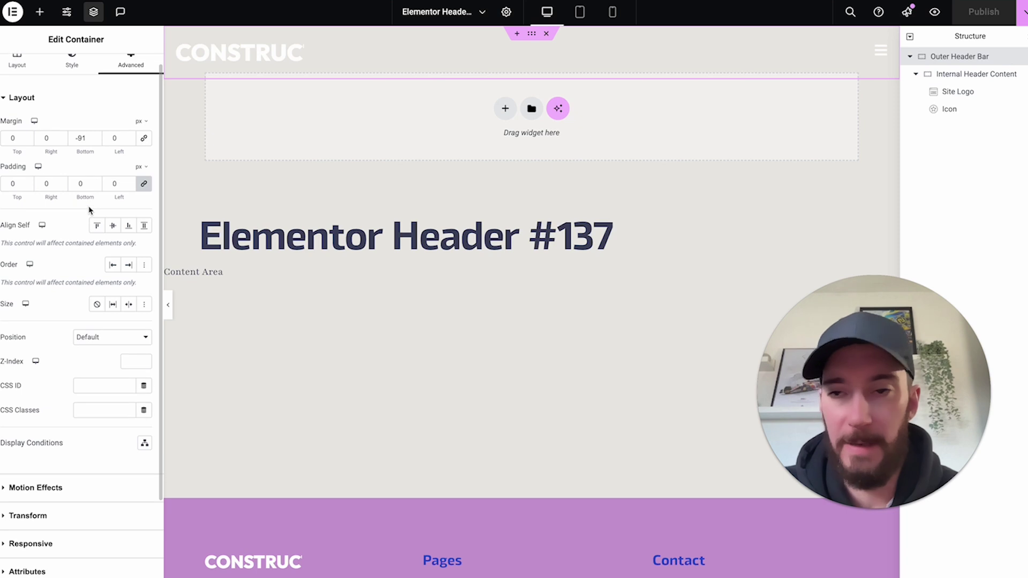
pyautogui.scroll(-3, 89, 210)
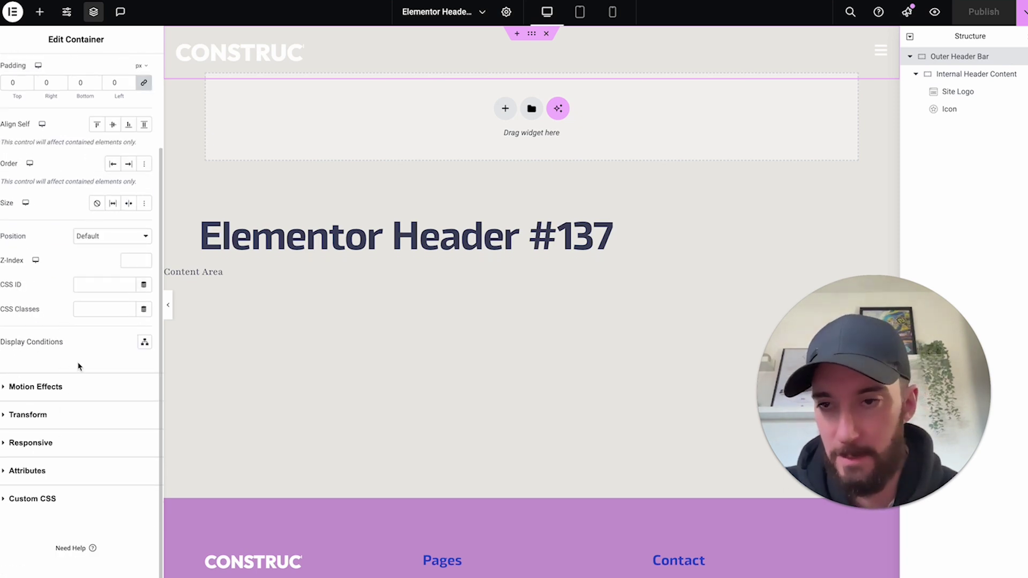
pyautogui.scroll(4, 79, 367)
pyautogui.scroll(-4, 108, 244)
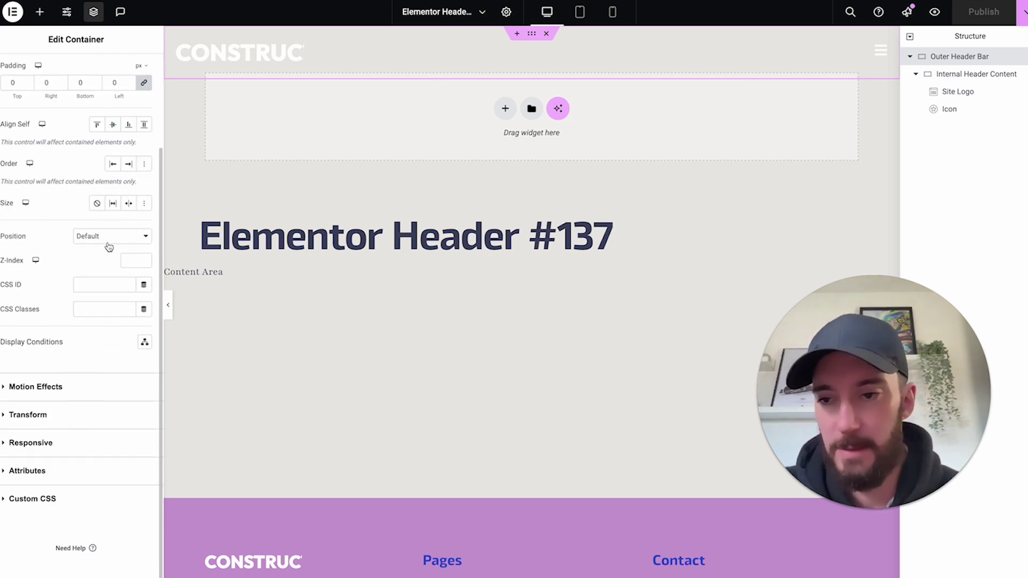
pyautogui.click(42, 499)
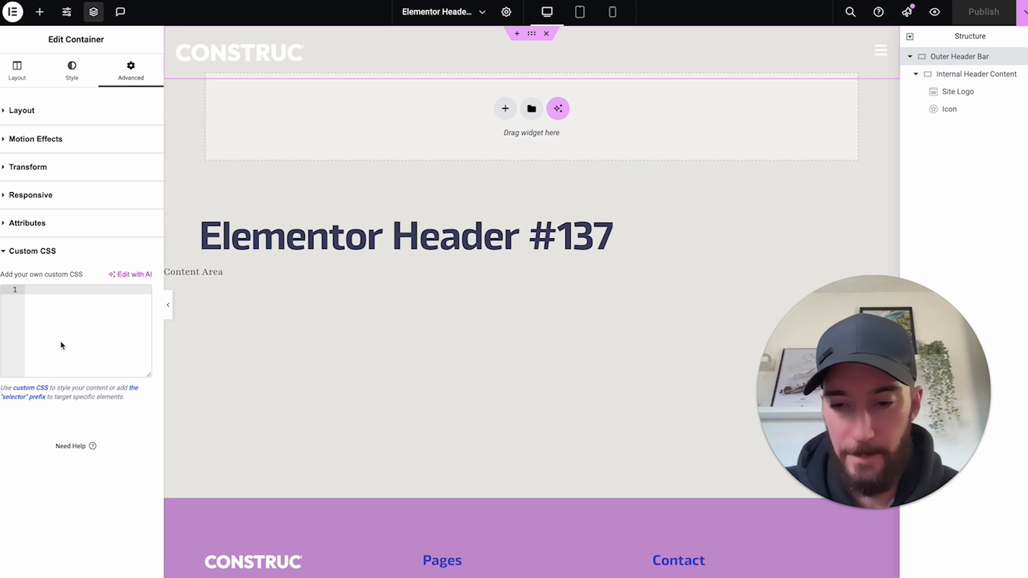
pyautogui.hotkey('ctrl', 'v')
pyautogui.moveTo(164, 372); pyautogui.dragTo(236, 373)
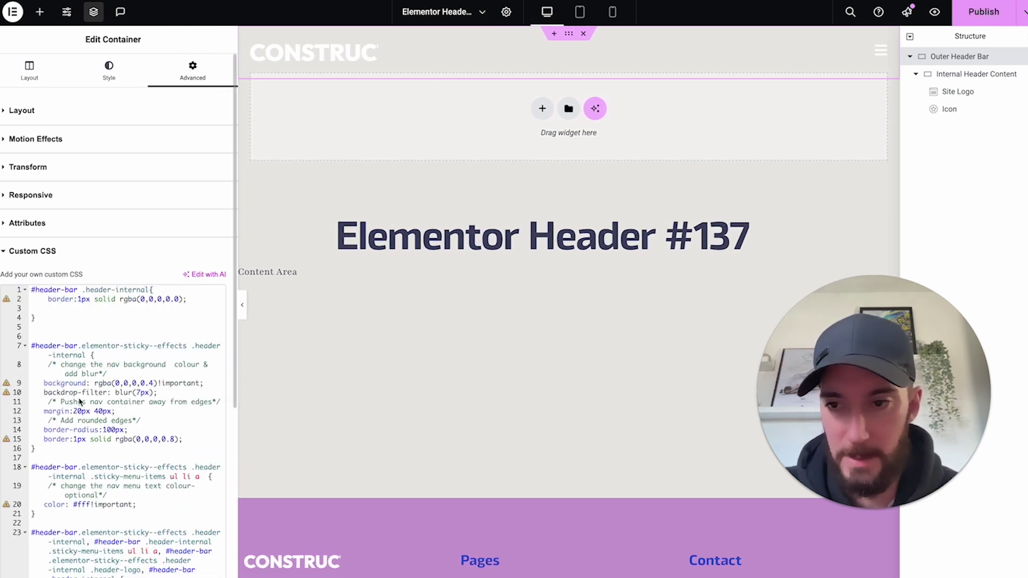
pyautogui.moveTo(31, 290)
pyautogui.mouseDown()
pyautogui.moveTo(81, 294)
pyautogui.moveTo(31, 293)
pyautogui.mouseUp()
pyautogui.click(80, 294)
pyautogui.scroll(-3, 69, 413)
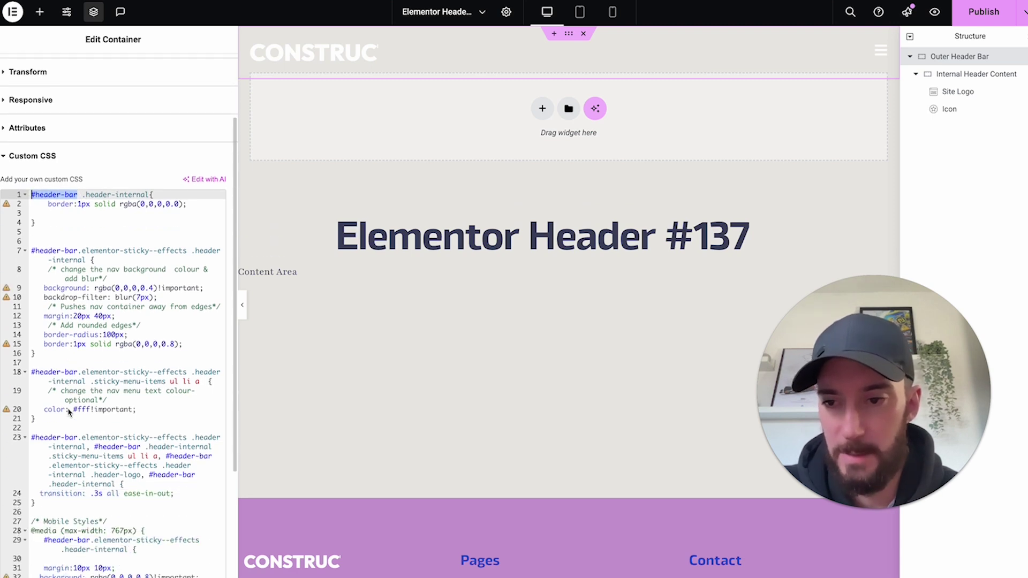
pyautogui.scroll(3, 122, 370)
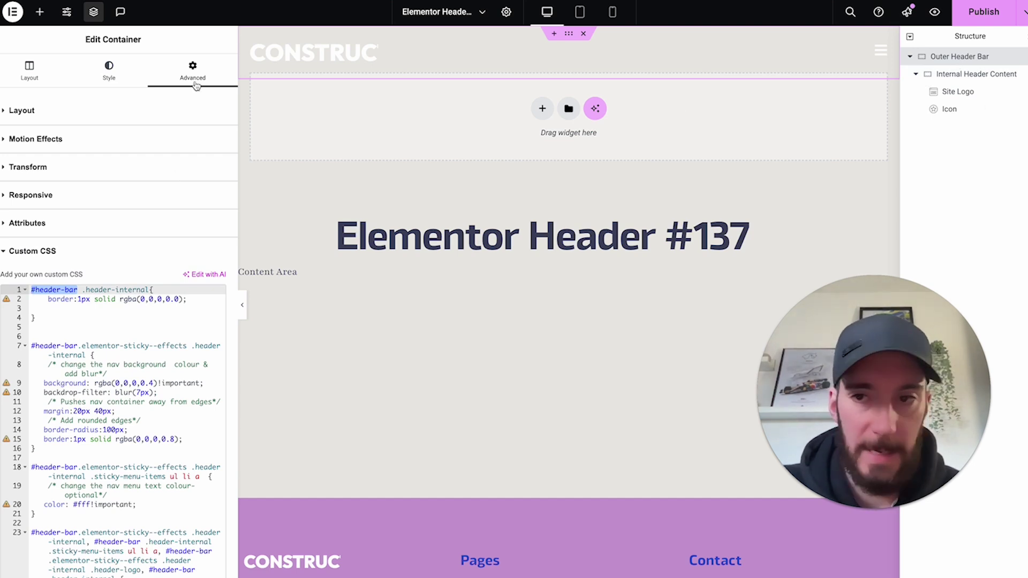
# - Review the Outer Header Bar's custom CSS and the #header-bar ID its rules target
pyautogui.click(31, 112)
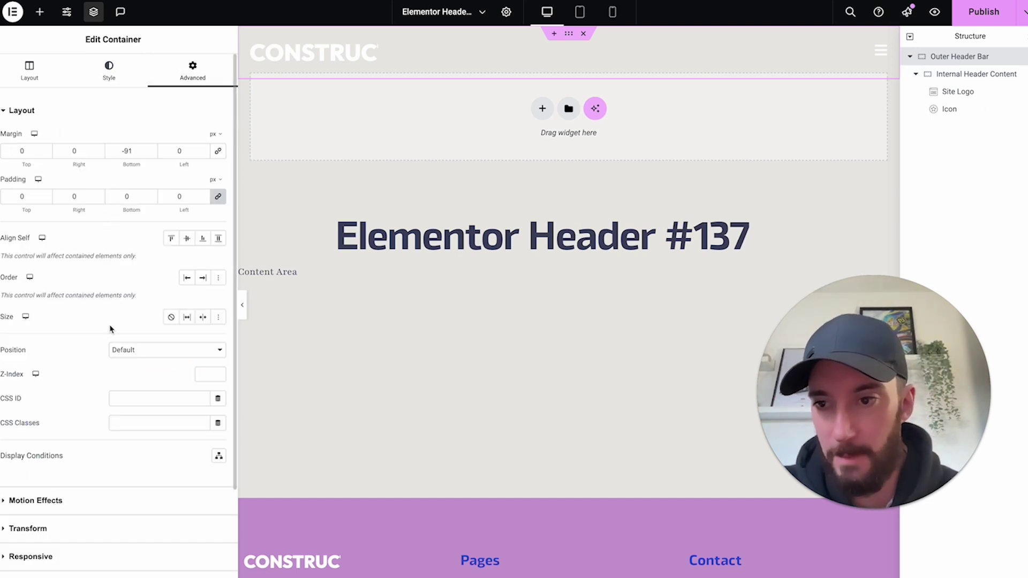
pyautogui.click(148, 401)
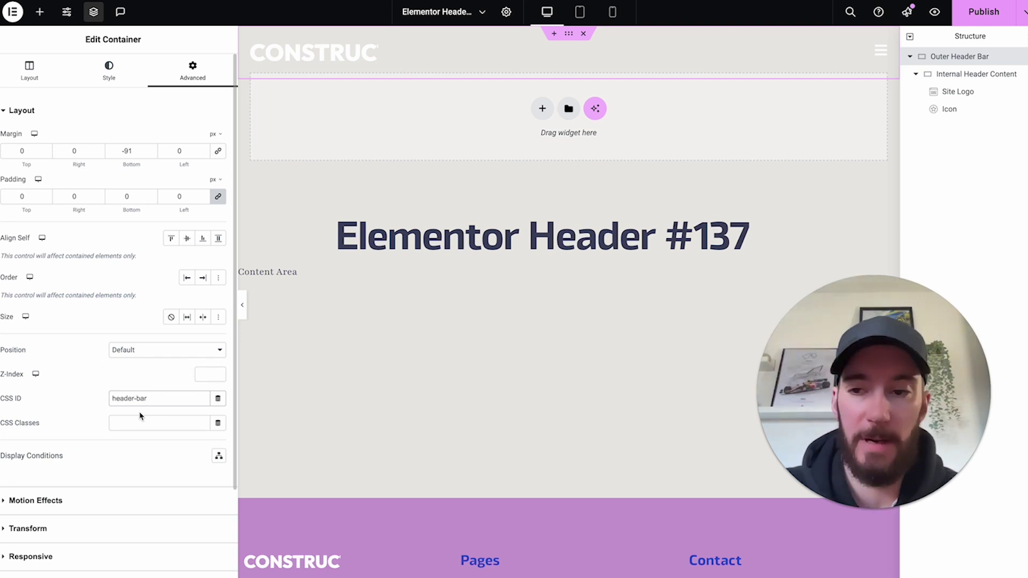
pyautogui.scroll(-1, 140, 417)
pyautogui.scroll(-2, 129, 389)
pyautogui.click(50, 499)
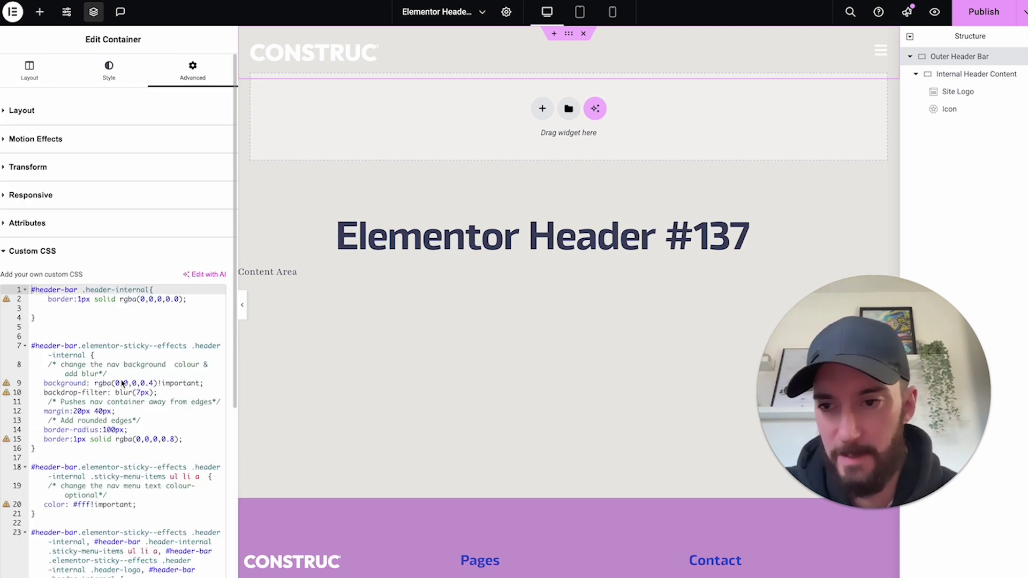
pyautogui.moveTo(76, 290); pyautogui.dragTo(36, 290)
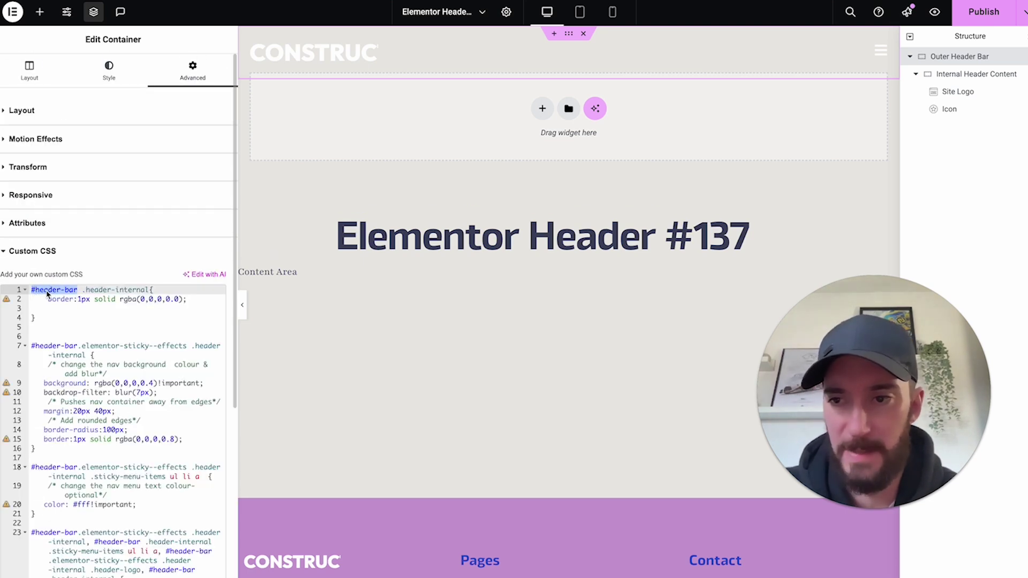
pyautogui.click(53, 291)
pyautogui.moveTo(67, 294); pyautogui.dragTo(70, 294)
pyautogui.scroll(-3, 65, 410)
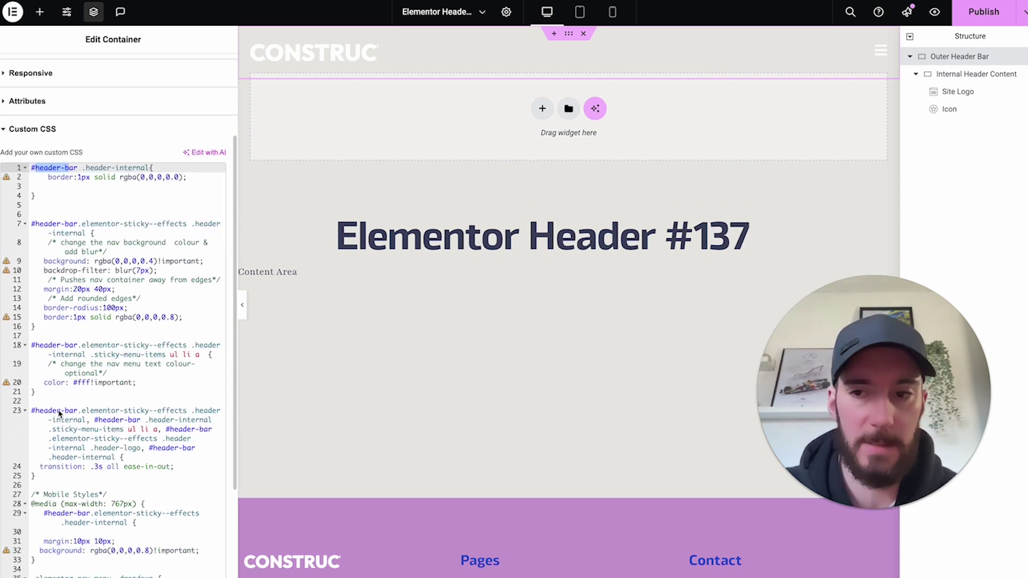
pyautogui.scroll(3, 59, 413)
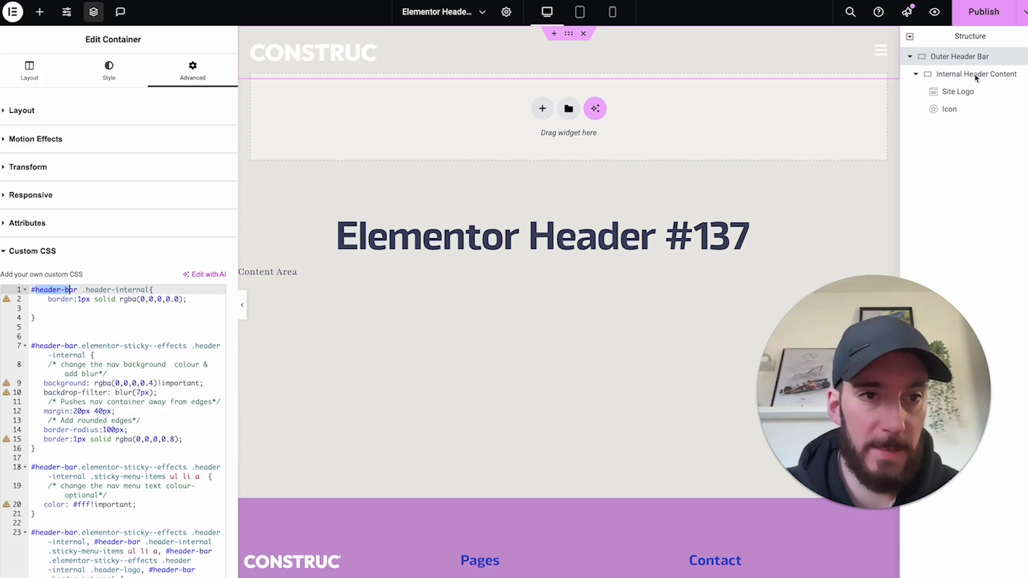
# - Give the Internal Header Content container the CSS class header-internal
pyautogui.click(976, 78)
pyautogui.scroll(-1, 186, 170)
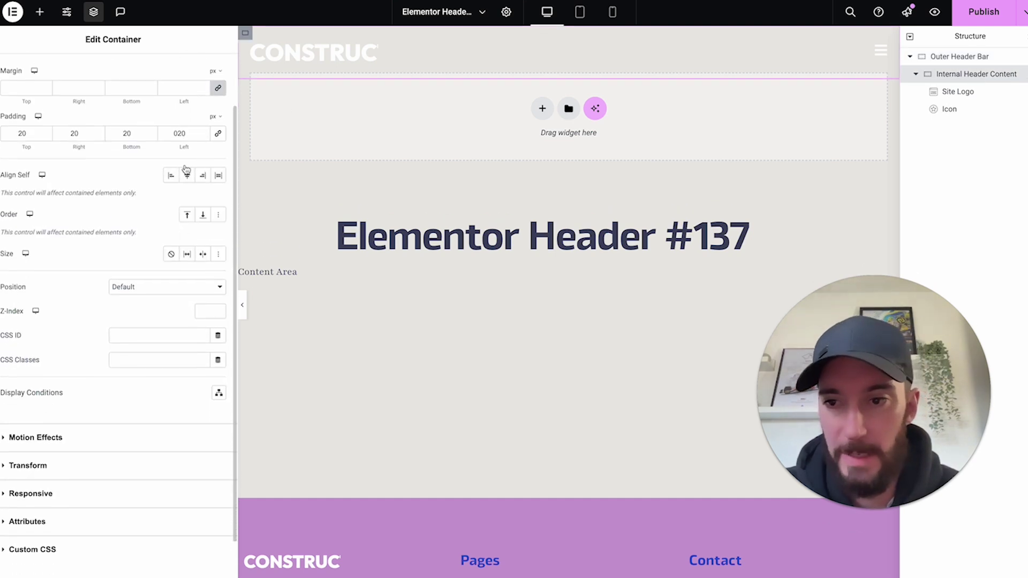
pyautogui.click(128, 357)
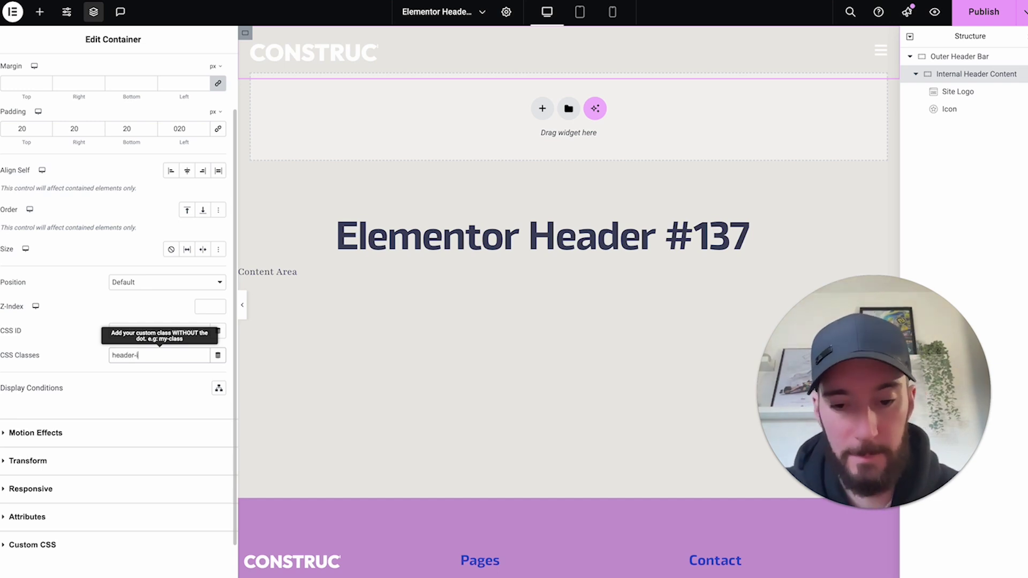
pyautogui.write('header-internal')
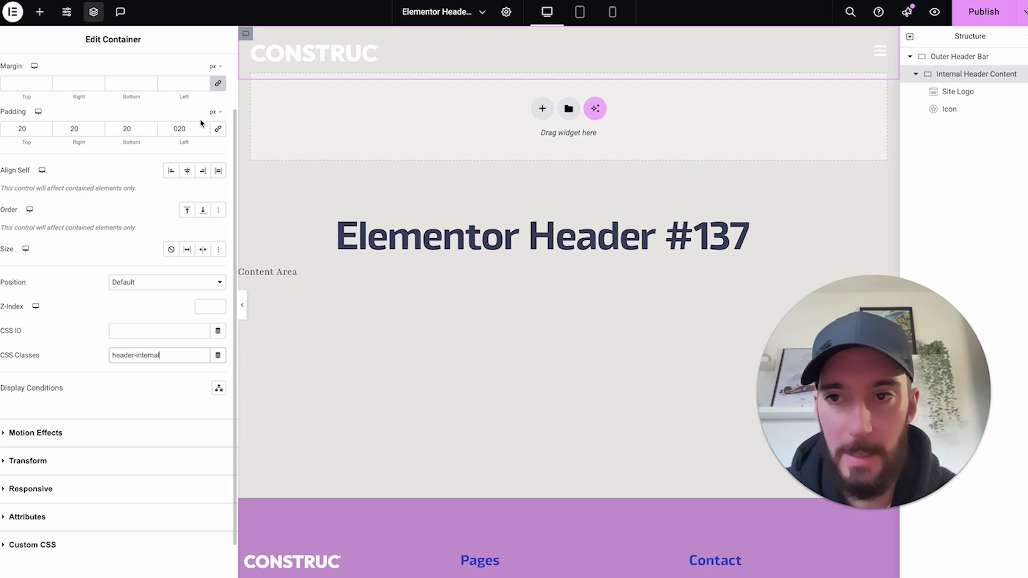
pyautogui.scroll(-1, 106, 412)
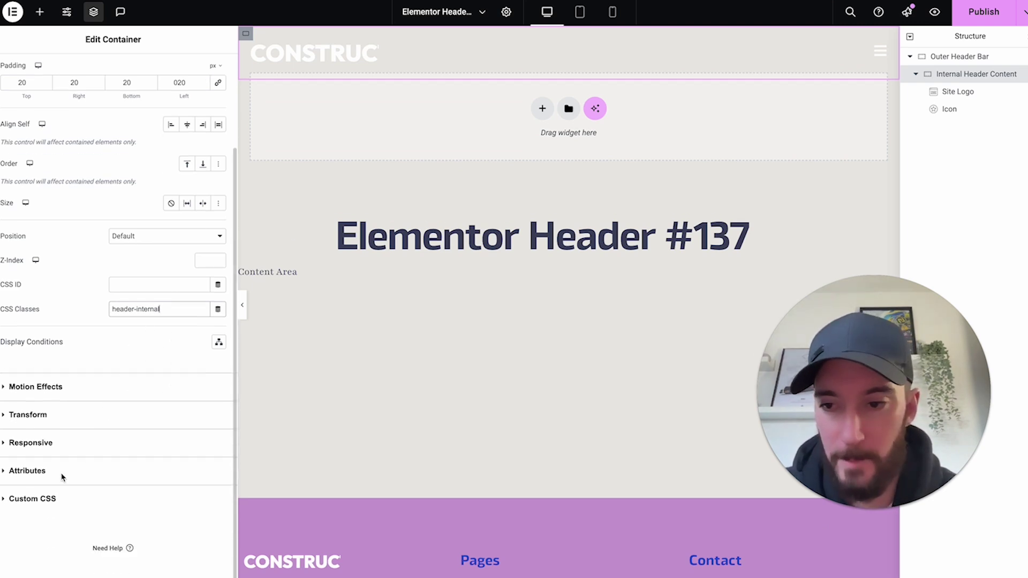
pyautogui.click(39, 497)
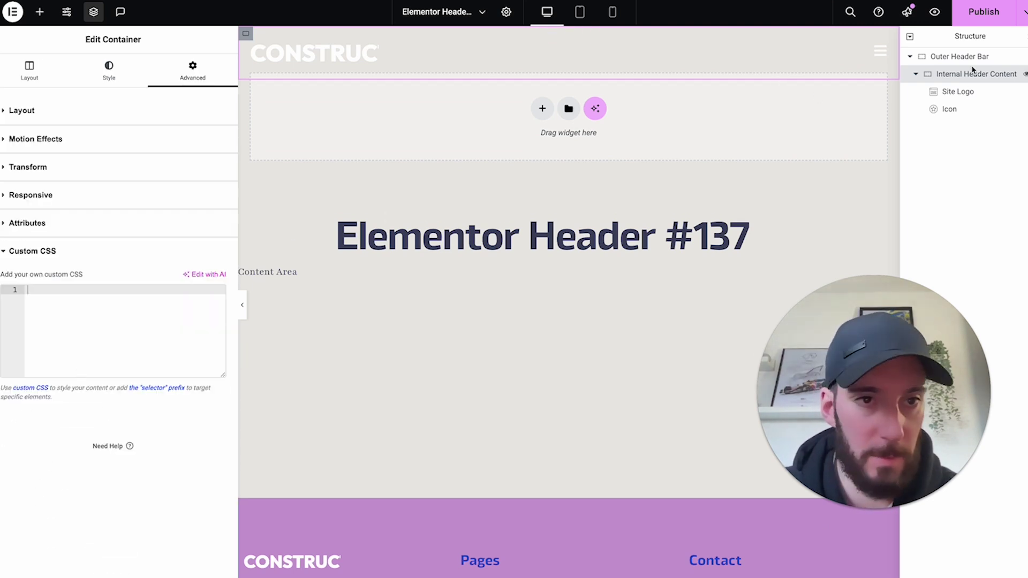
pyautogui.click(960, 56)
pyautogui.scroll(-2, 78, 435)
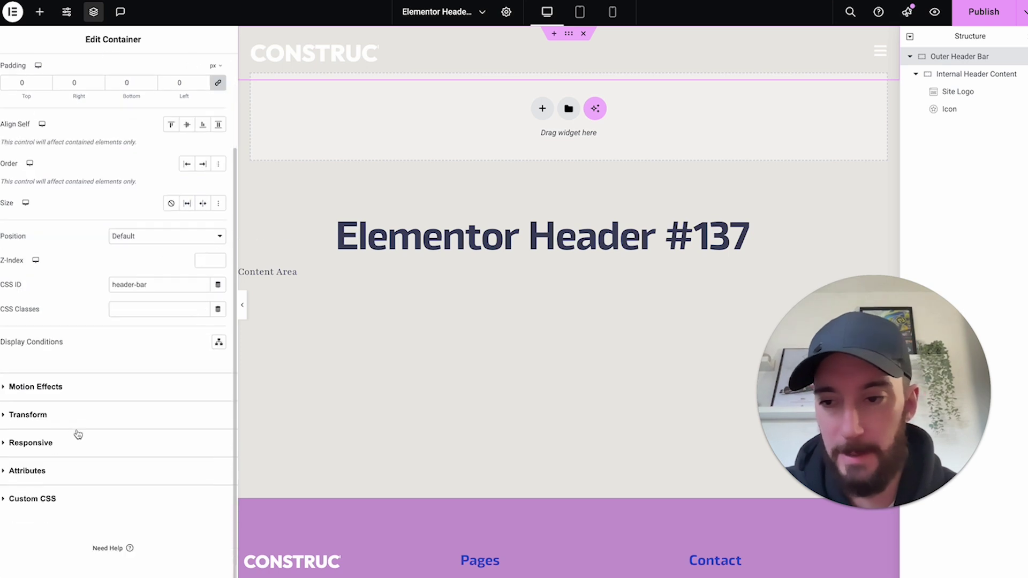
# - Show the Outer Header Bar's custom CSS and highlight its transparent border declaration
pyautogui.click(40, 498)
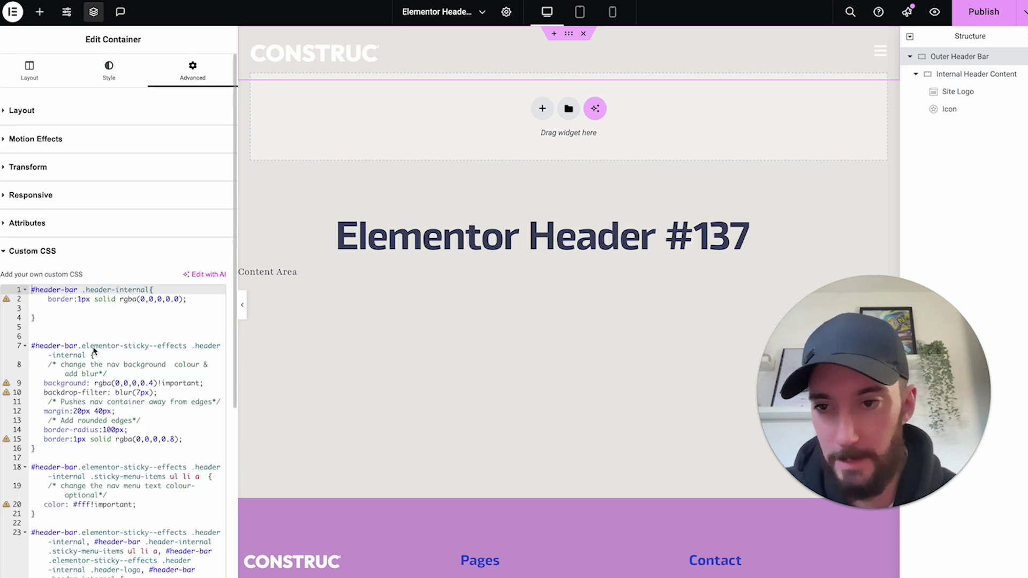
pyautogui.click(74, 319)
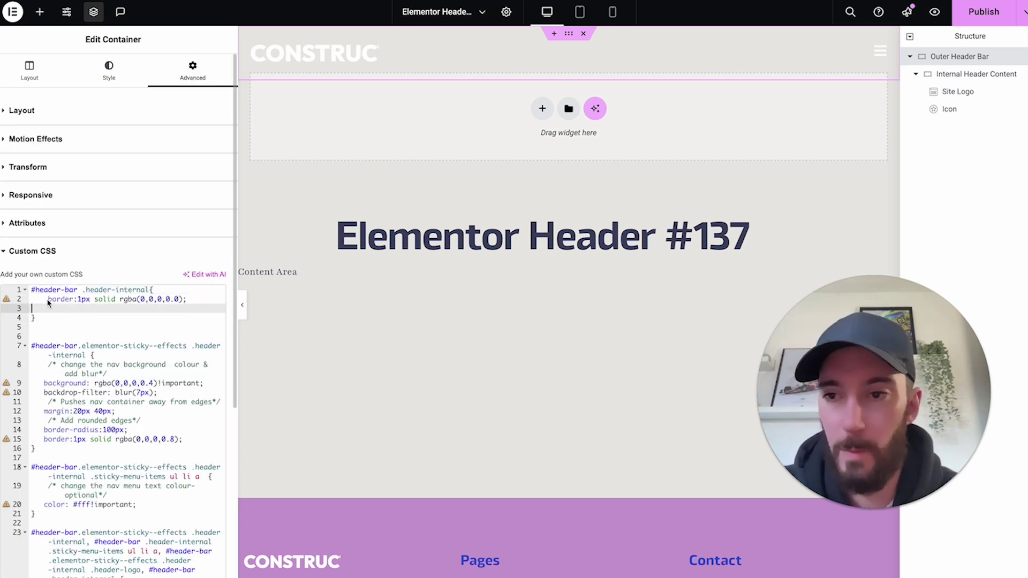
pyautogui.moveTo(47, 299); pyautogui.dragTo(186, 296)
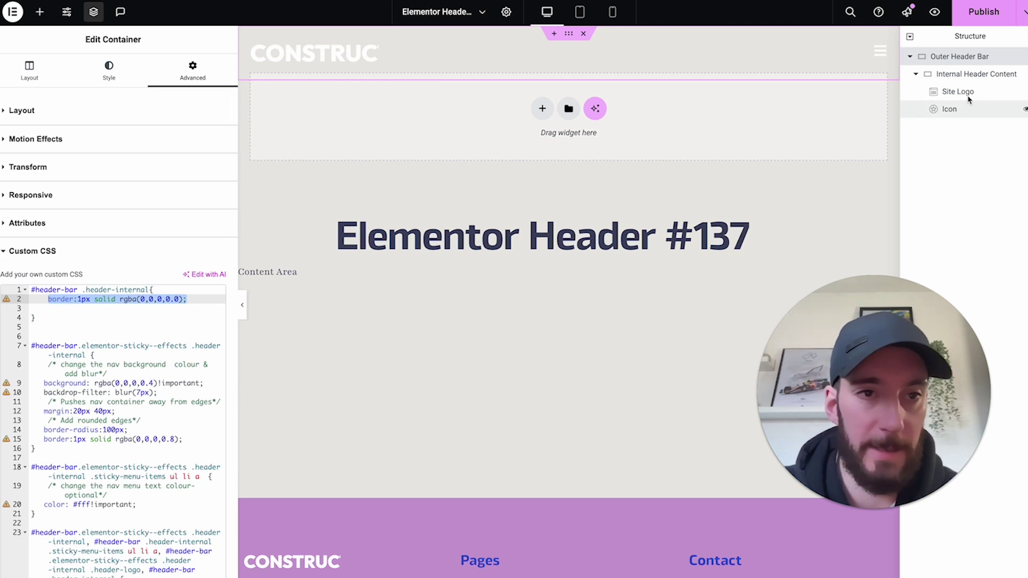
pyautogui.click(958, 75)
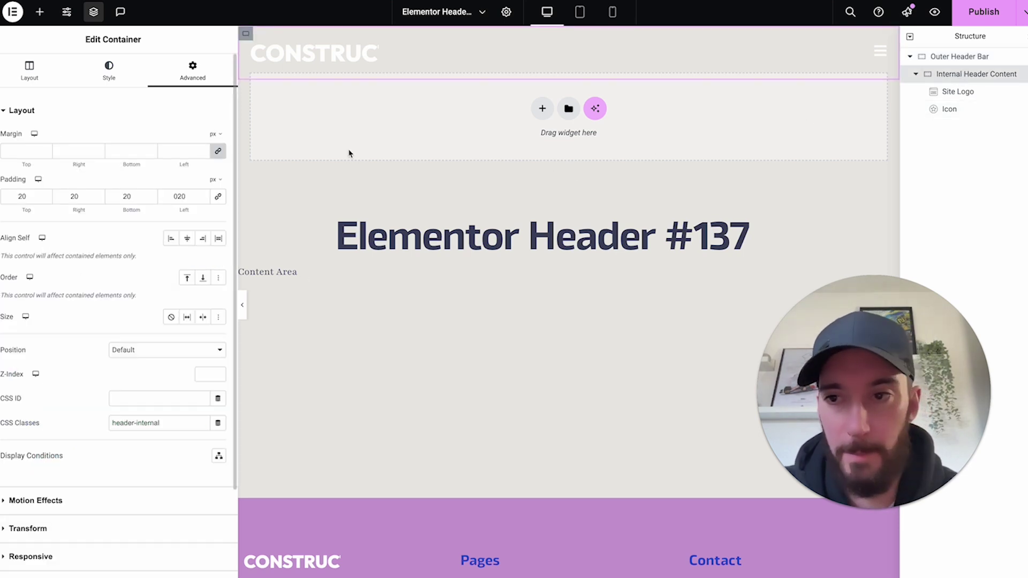
pyautogui.click(949, 60)
# - Reopen the custom CSS to review the border's rgba values and the sticky-state rule
pyautogui.scroll(-2, 108, 443)
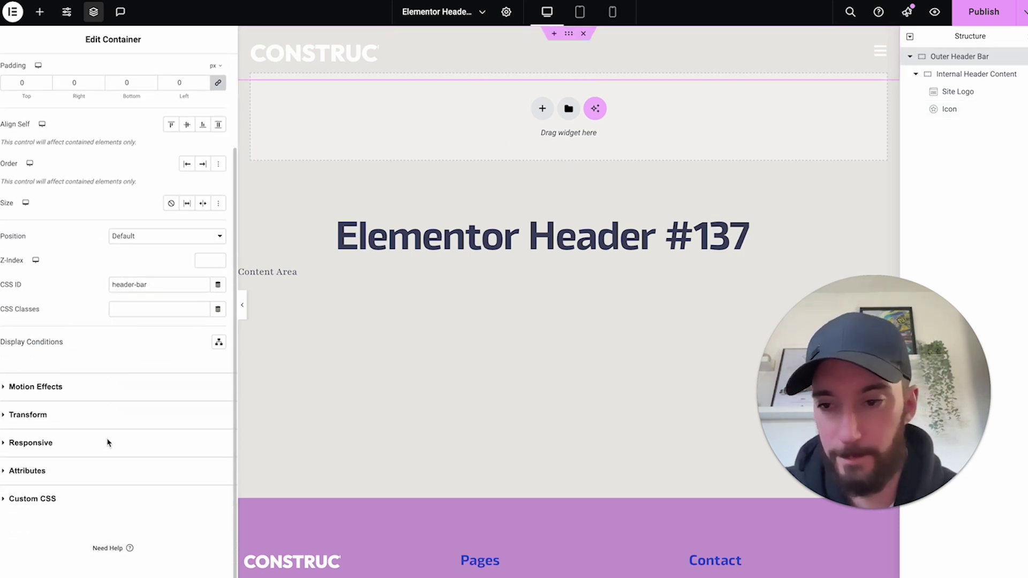
pyautogui.click(37, 501)
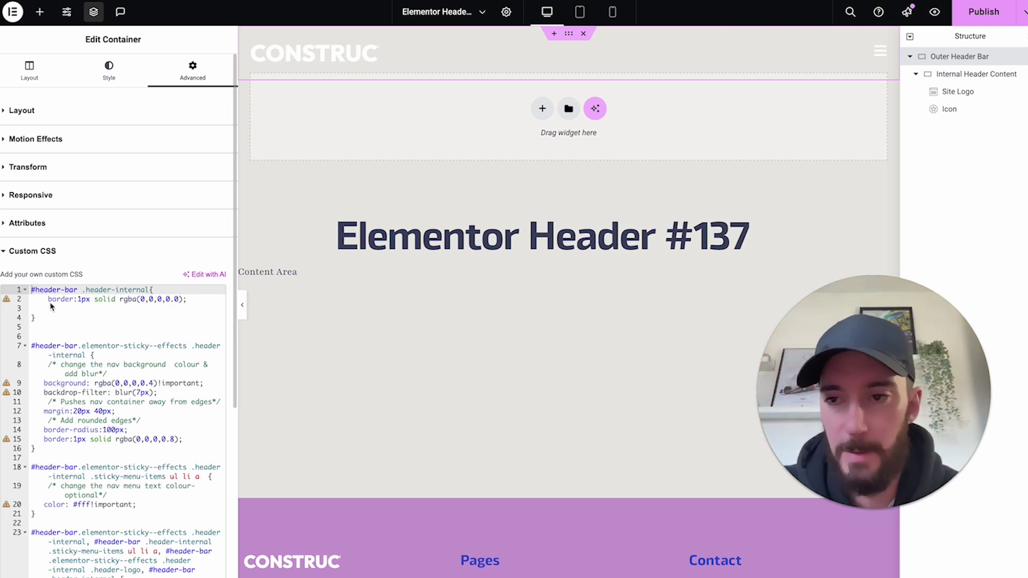
pyautogui.moveTo(48, 300); pyautogui.dragTo(162, 300)
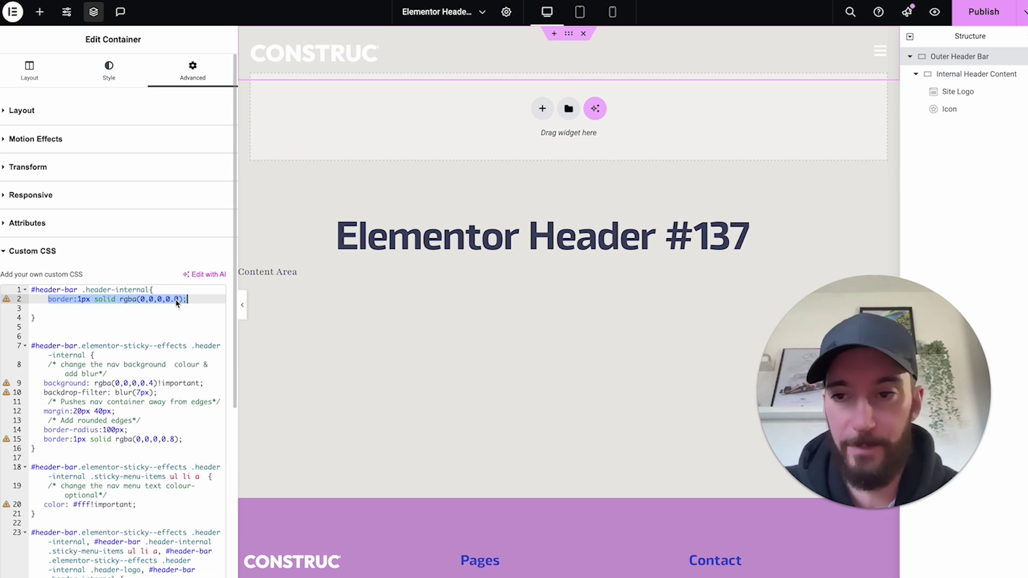
pyautogui.click(177, 303)
pyautogui.moveTo(140, 300); pyautogui.dragTo(182, 302)
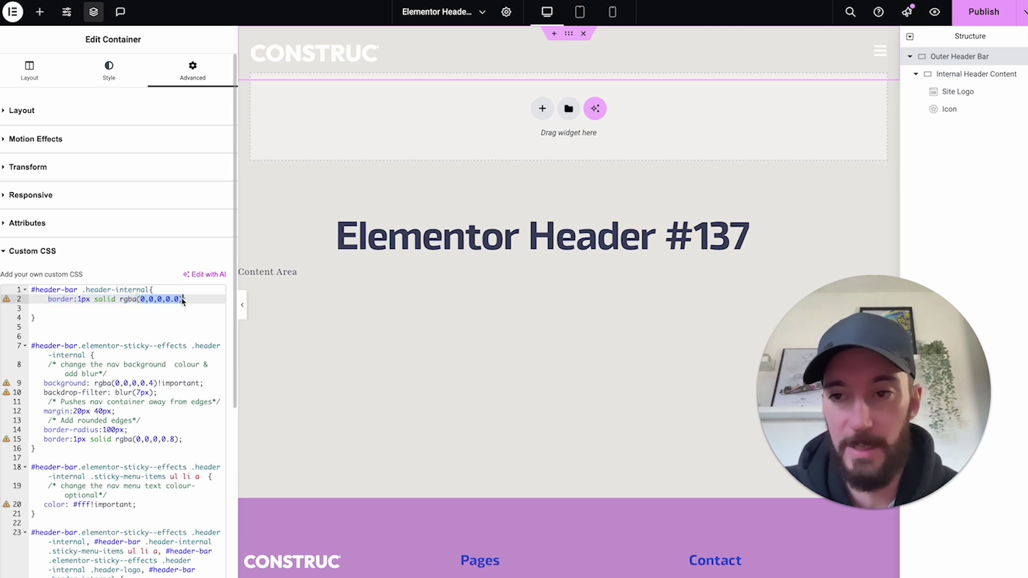
pyautogui.click(179, 299)
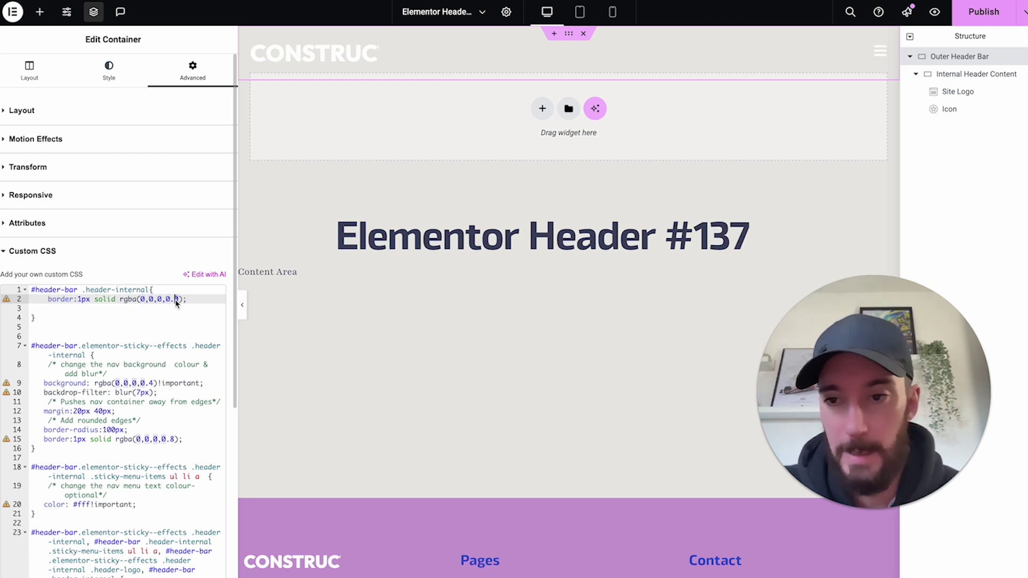
pyautogui.scroll(-1, 106, 347)
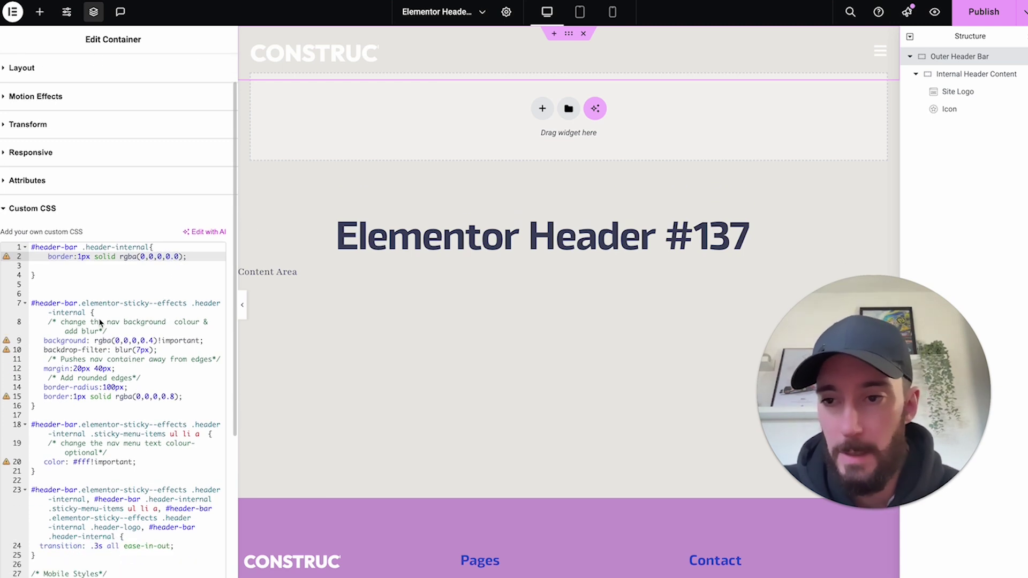
pyautogui.click(106, 313)
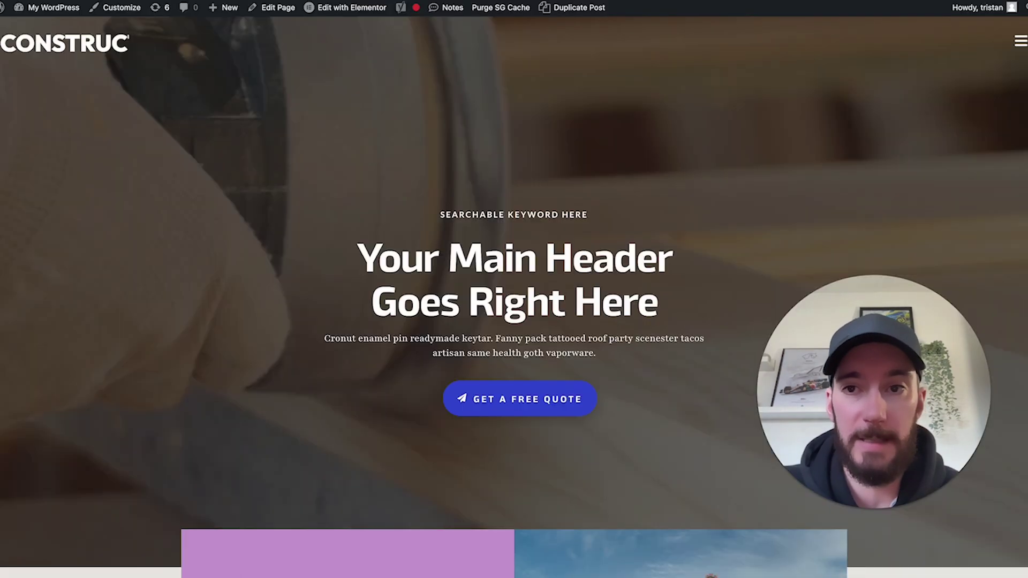
pyautogui.scroll(-2, 202, 65)
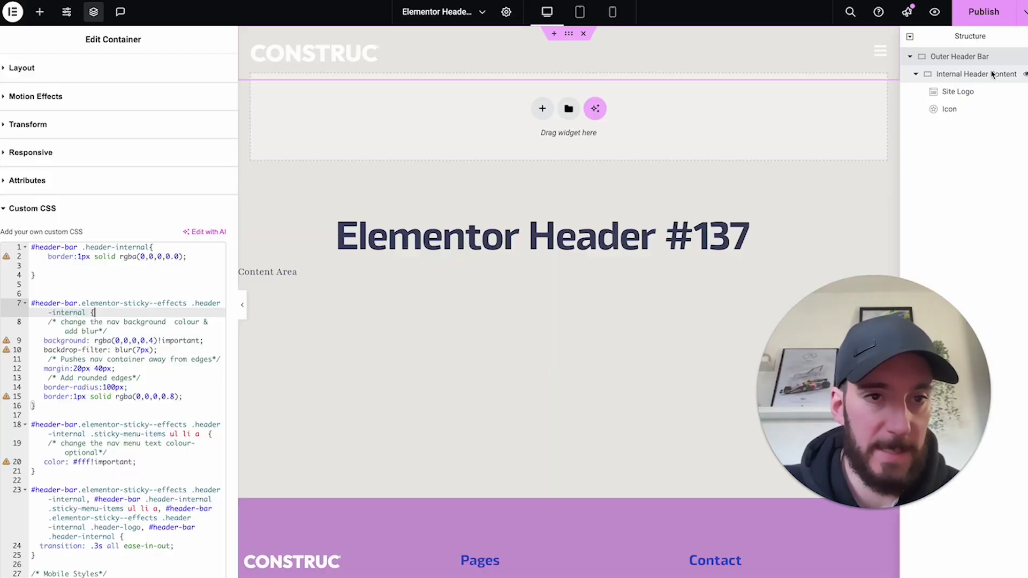
pyautogui.click(91, 341)
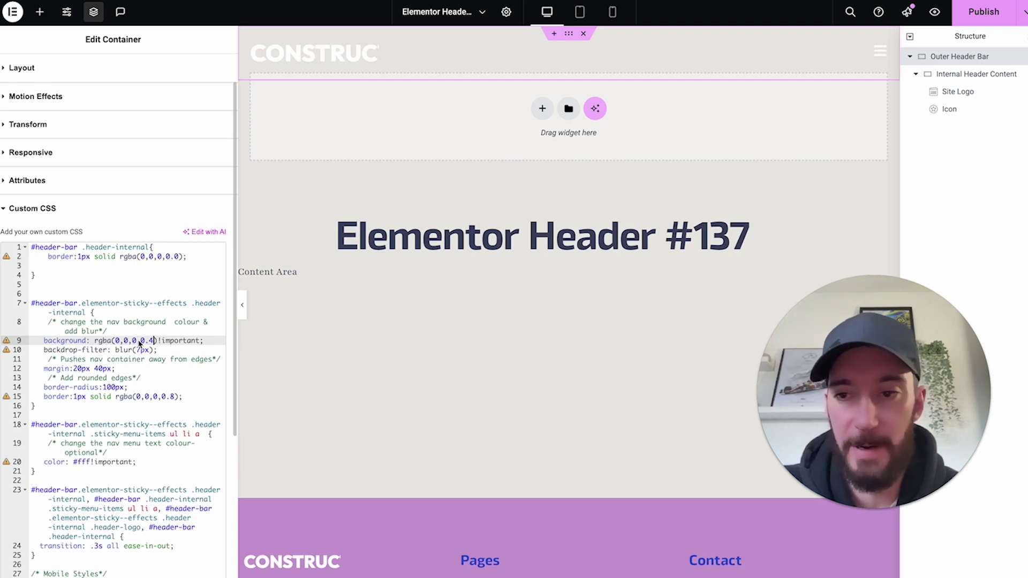
pyautogui.moveTo(153, 342); pyautogui.dragTo(115, 341)
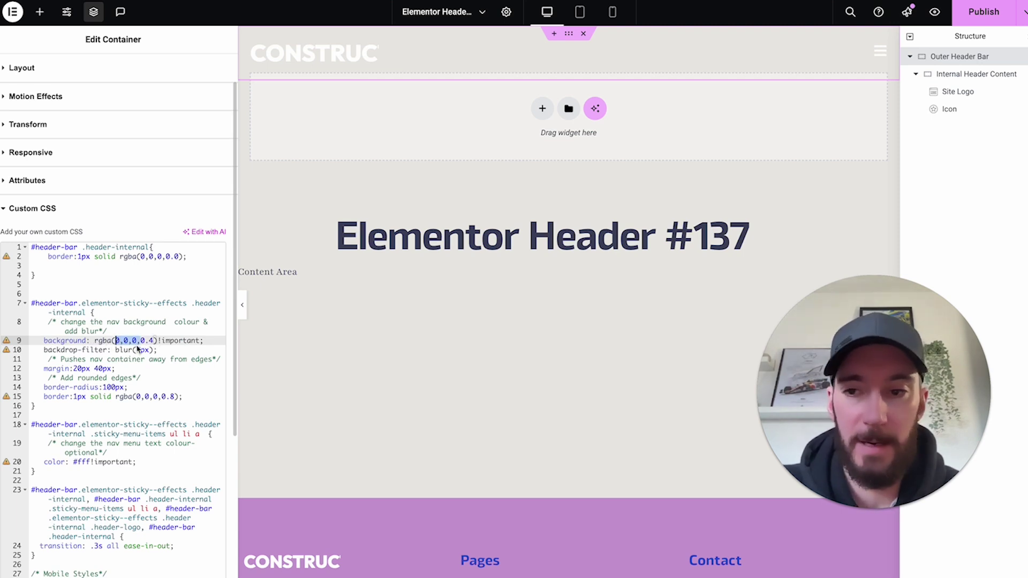
pyautogui.click(154, 342)
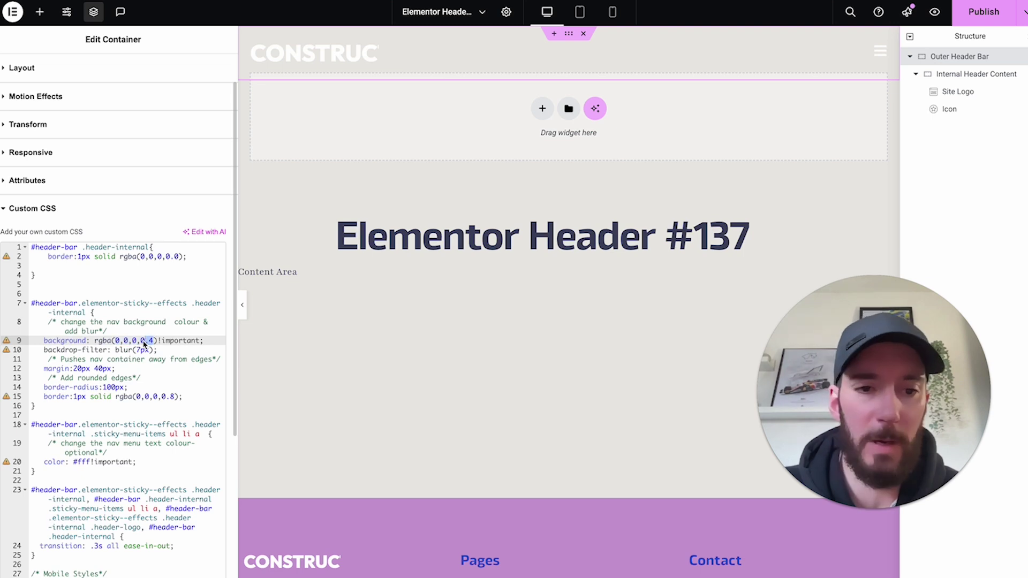
pyautogui.moveTo(44, 351); pyautogui.dragTo(143, 353)
pyautogui.click(157, 354)
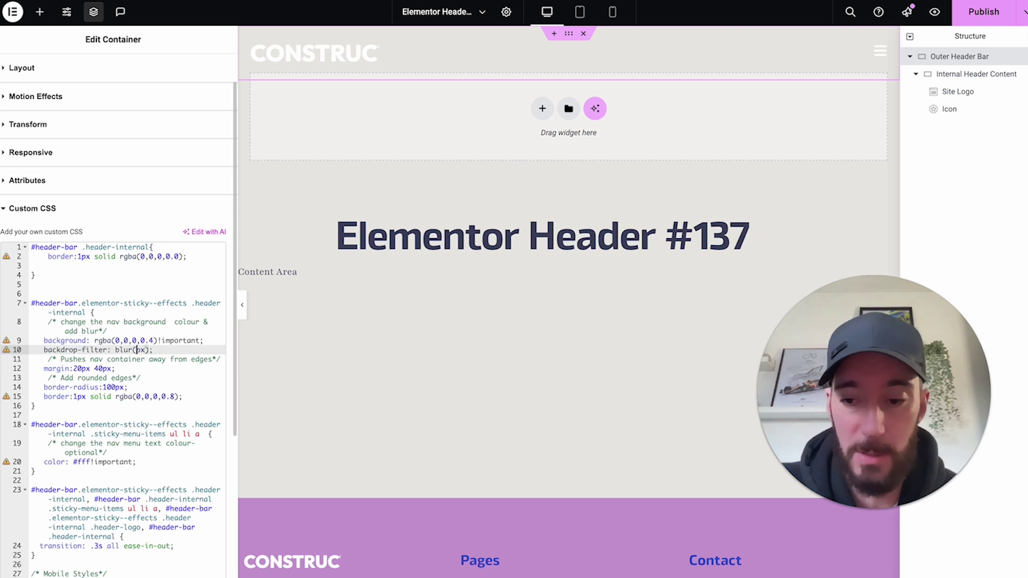
pyautogui.write('2')
pyautogui.press('BackSpace')
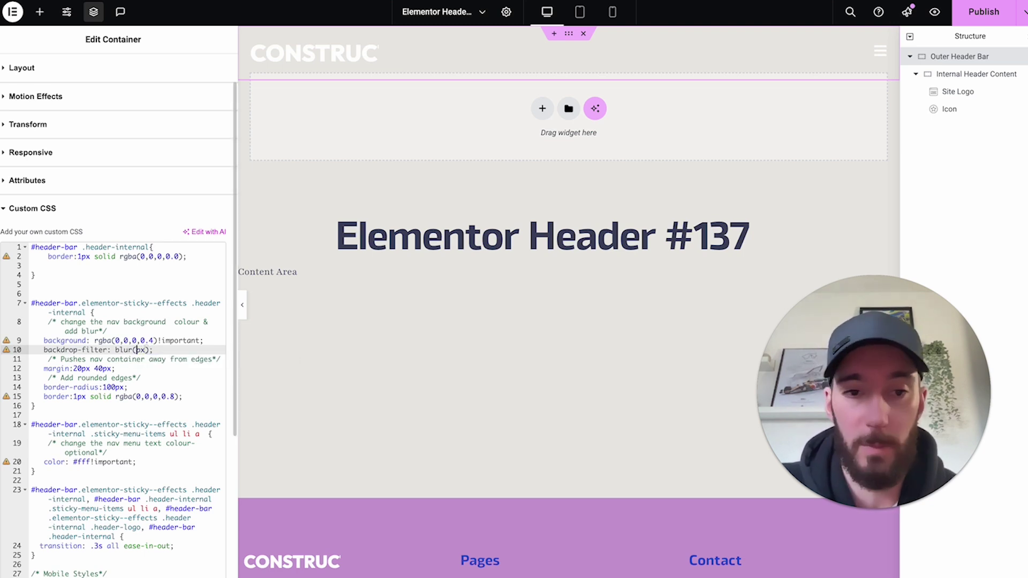
pyautogui.write('1')
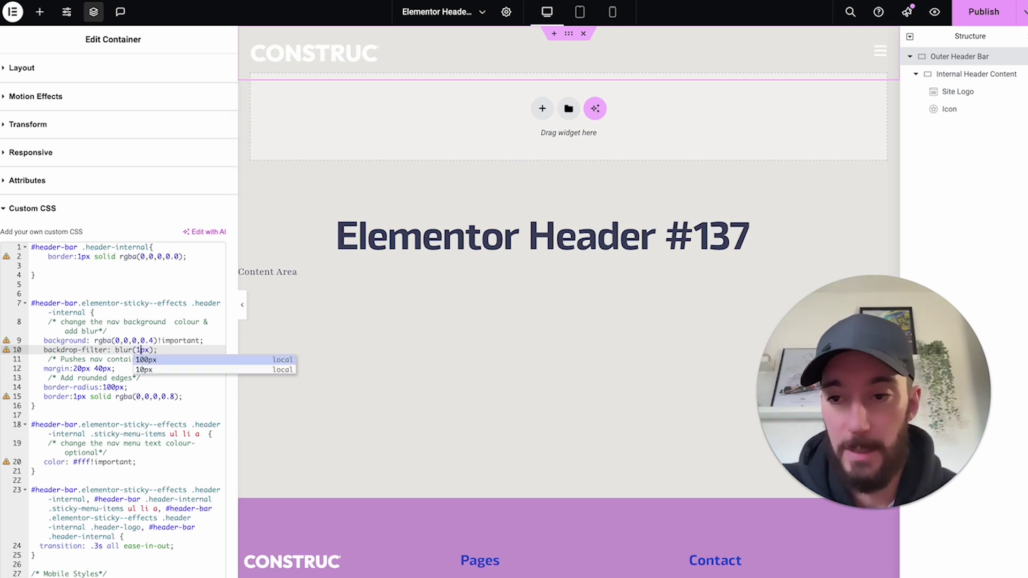
pyautogui.write('0')
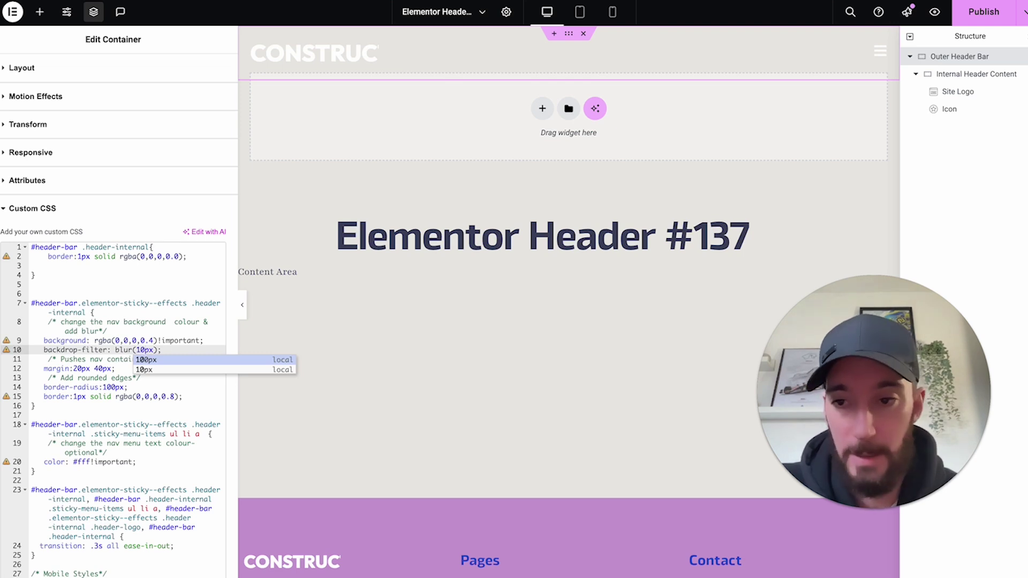
pyautogui.press('BackSpace')
pyautogui.press('BackSpace')
pyautogui.write('7')
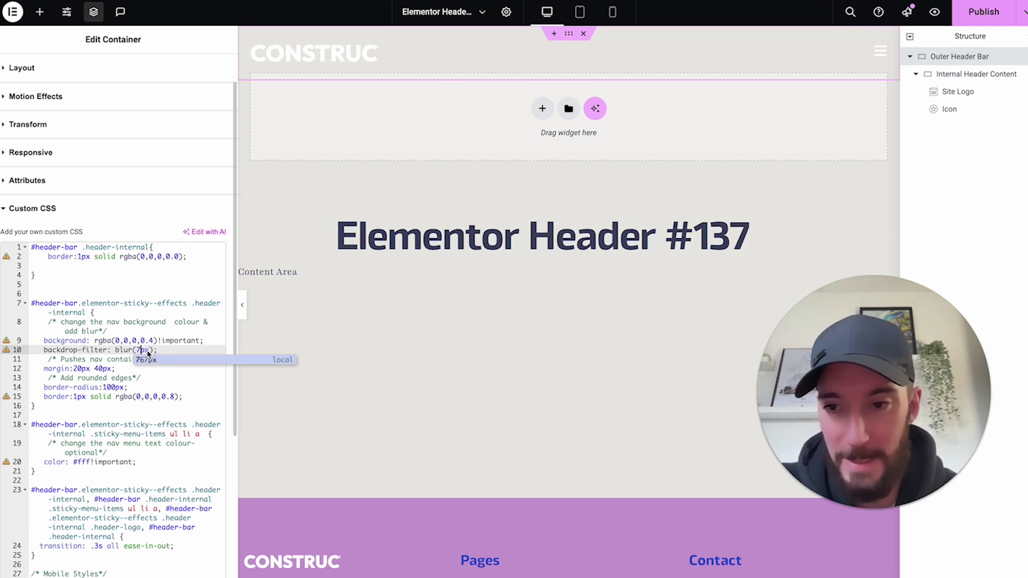
pyautogui.press('Right')
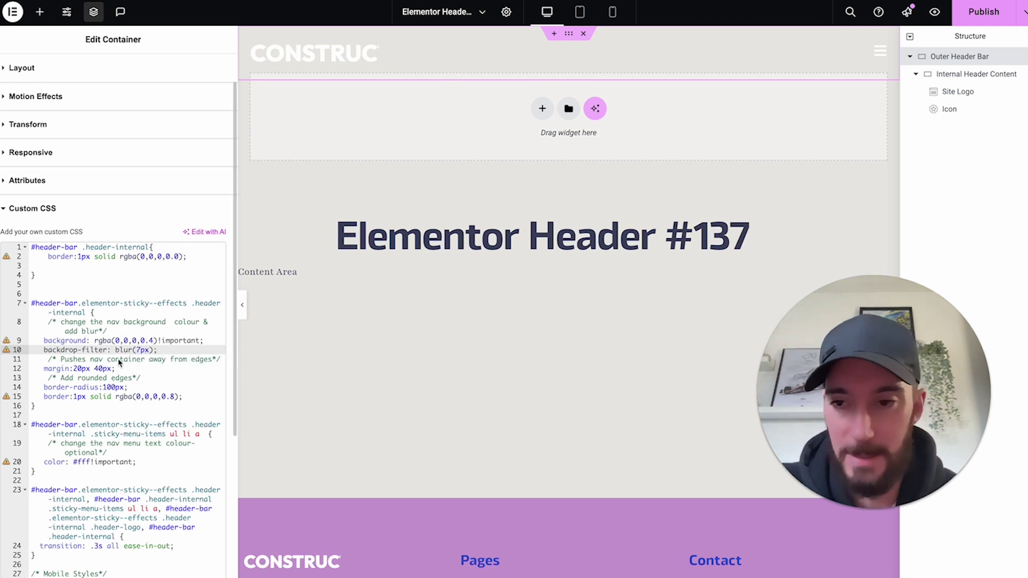
pyautogui.click(77, 368)
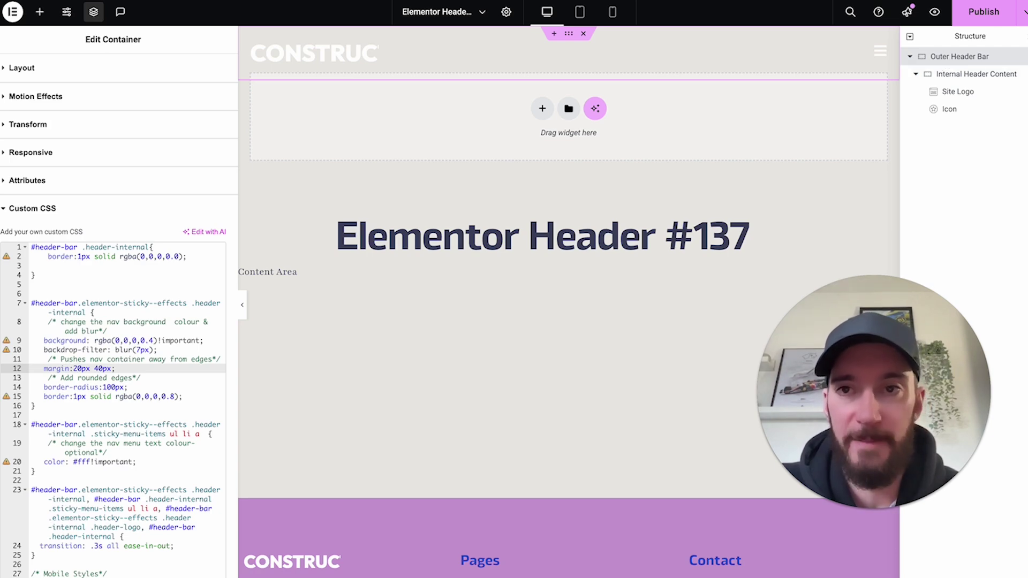
pyautogui.scroll(-5, 367, 64)
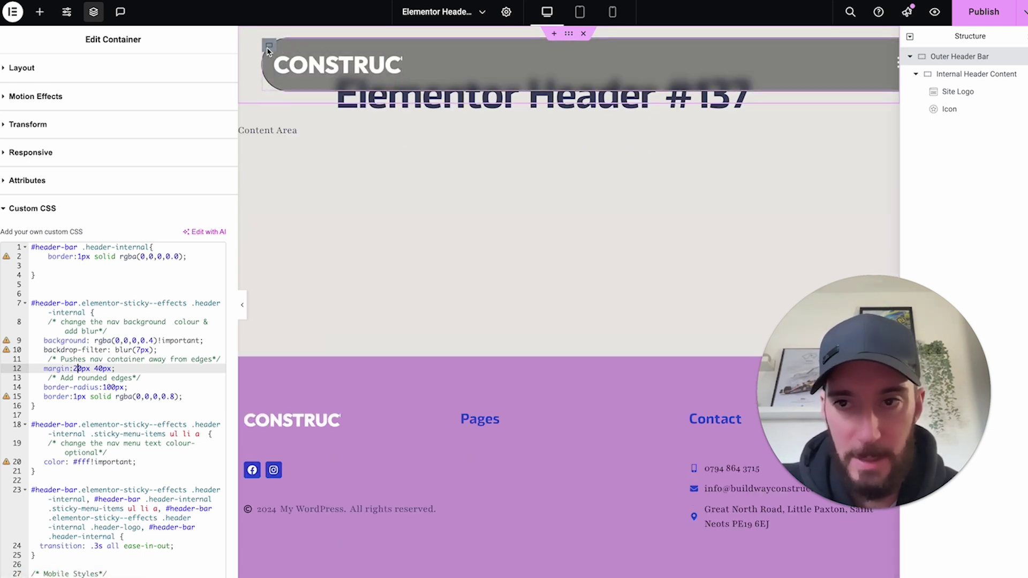
pyautogui.click(268, 53)
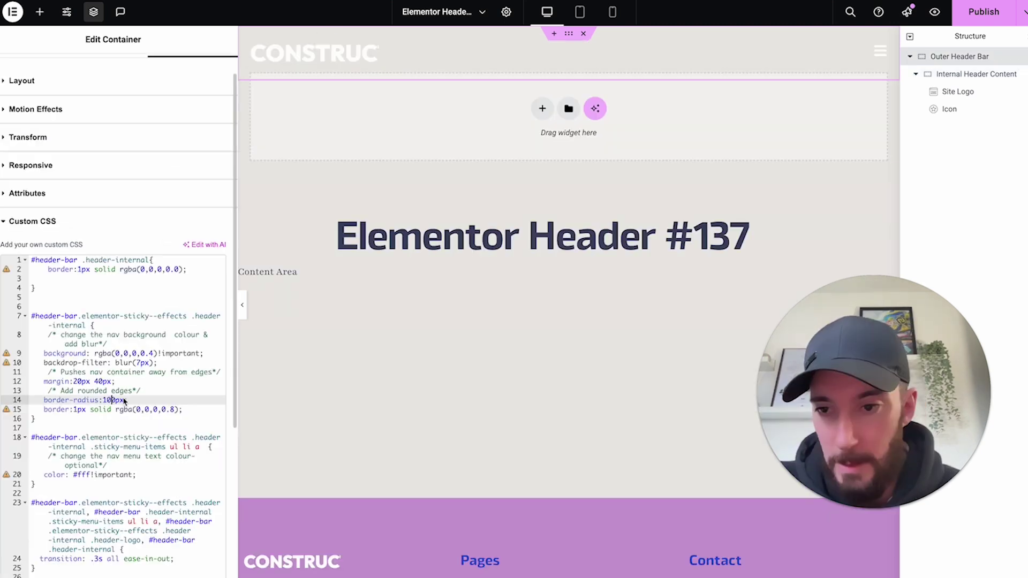
pyautogui.moveTo(127, 400); pyautogui.dragTo(43, 401)
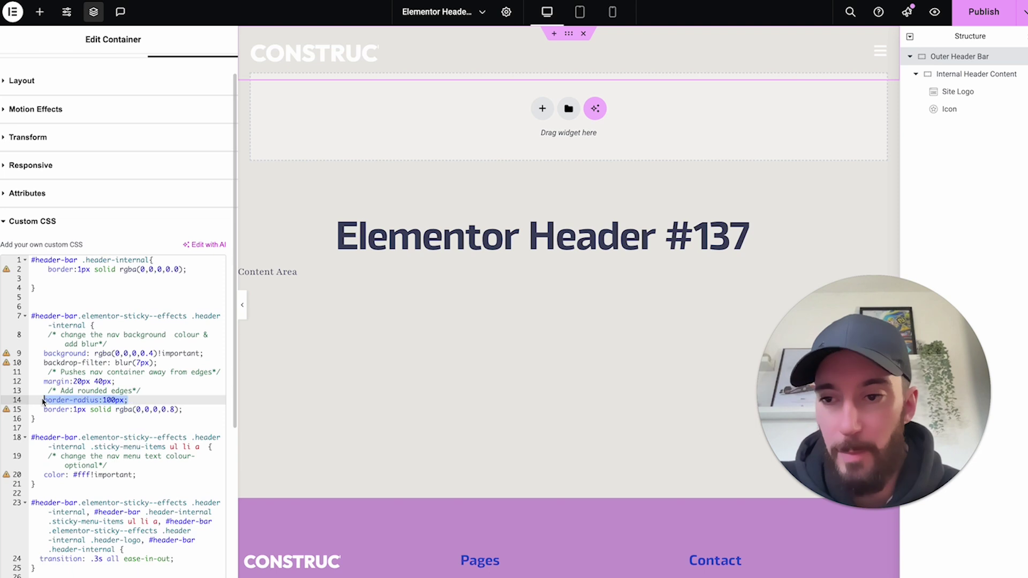
pyautogui.scroll(-3, 273, 55)
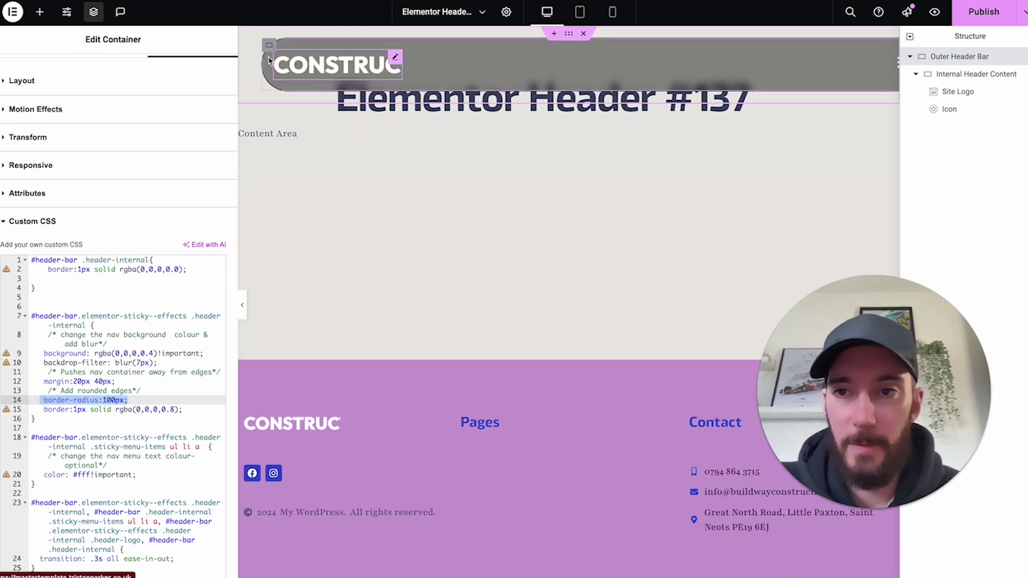
pyautogui.click(109, 402)
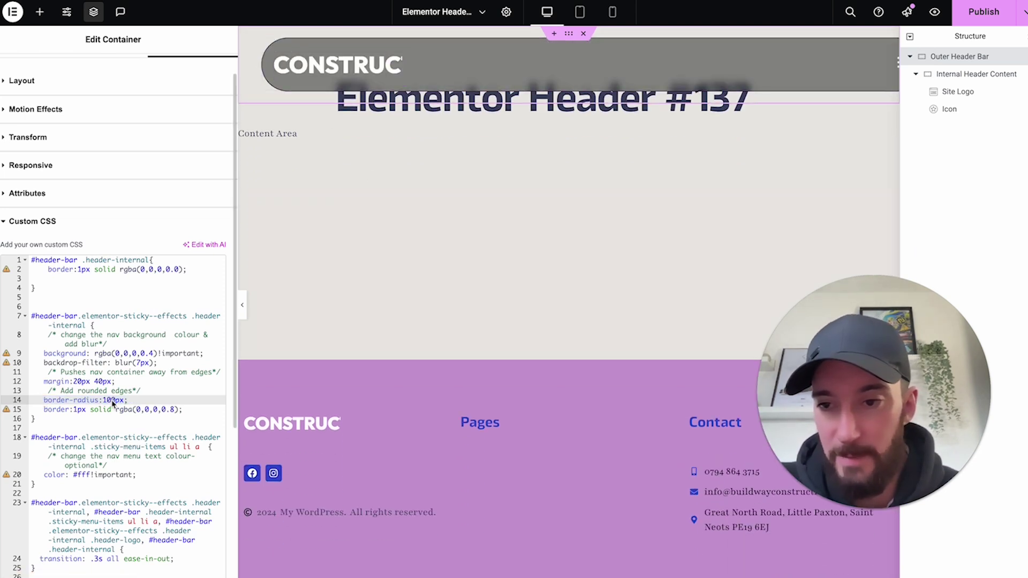
pyautogui.press('BackSpace')
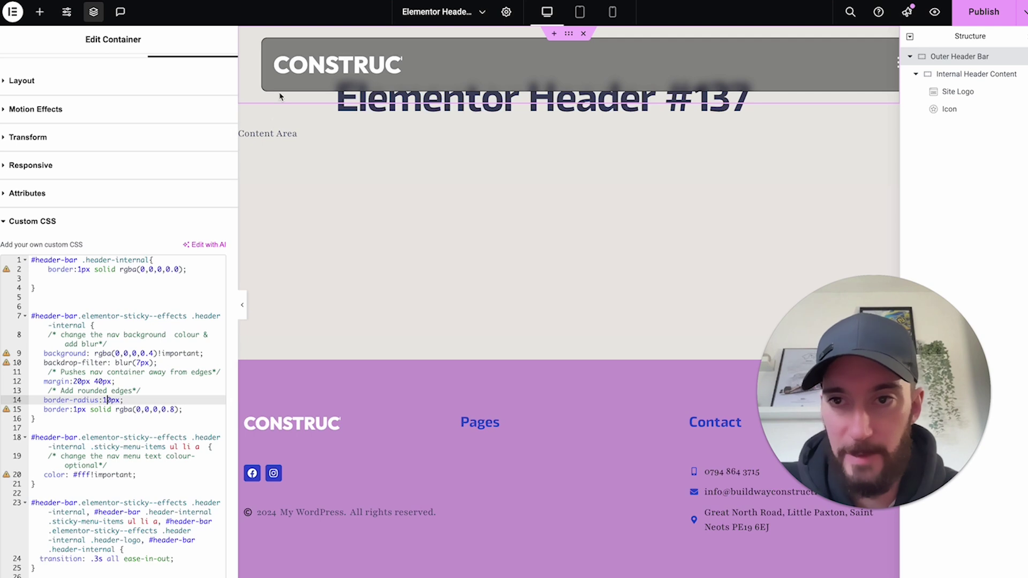
pyautogui.press('BackSpace')
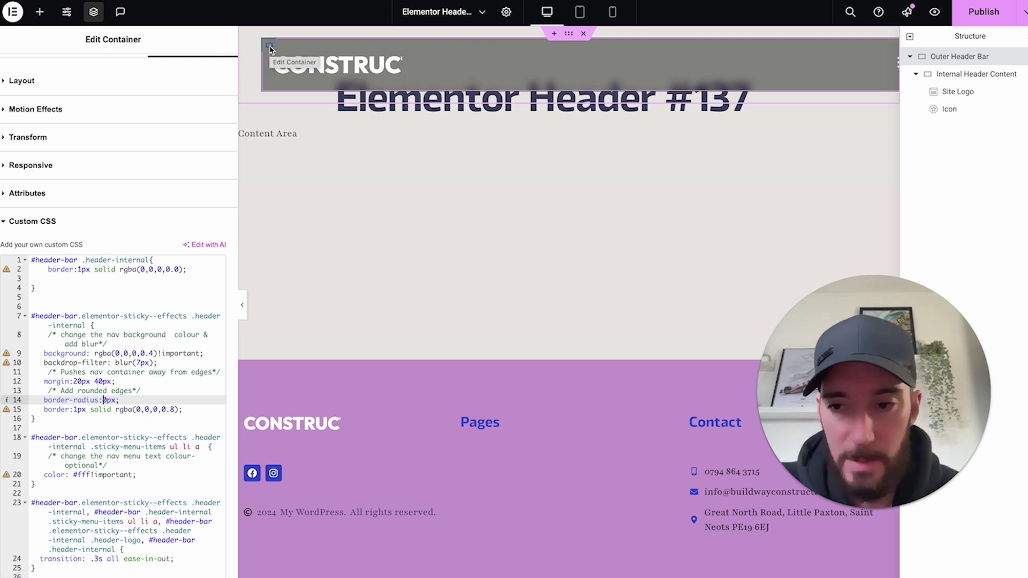
pyautogui.write('10')
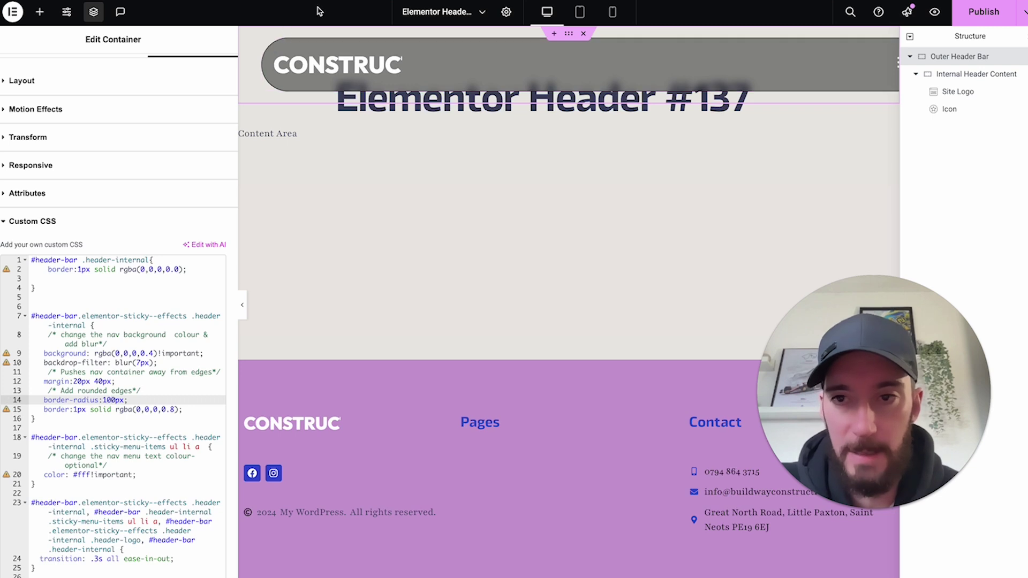
pyautogui.scroll(-1, 53, 396)
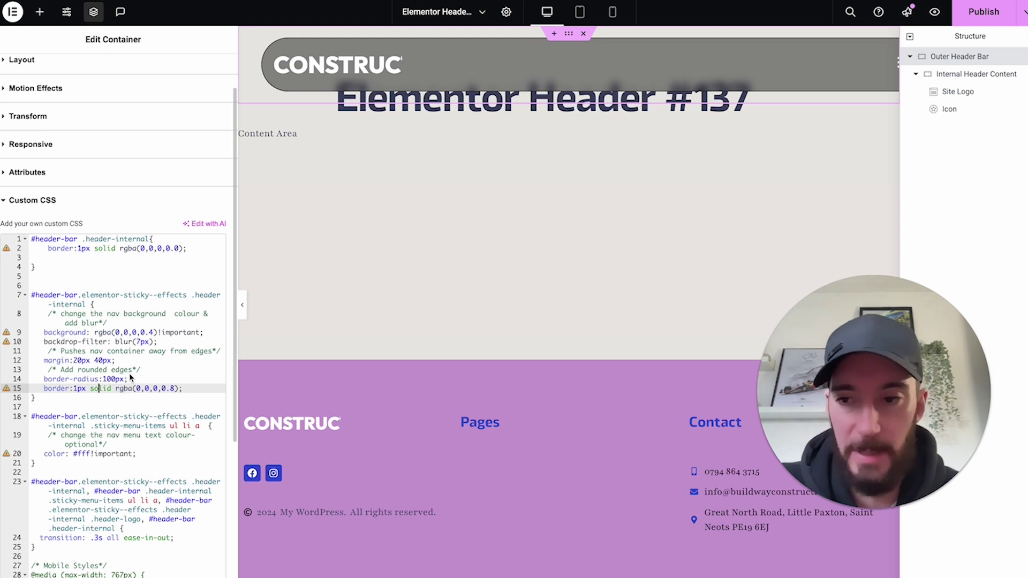
# - Scroll the header's Custom CSS down to the nav menu text colour rule on line 19
pyautogui.scroll(-1, 130, 378)
pyautogui.click(114, 420)
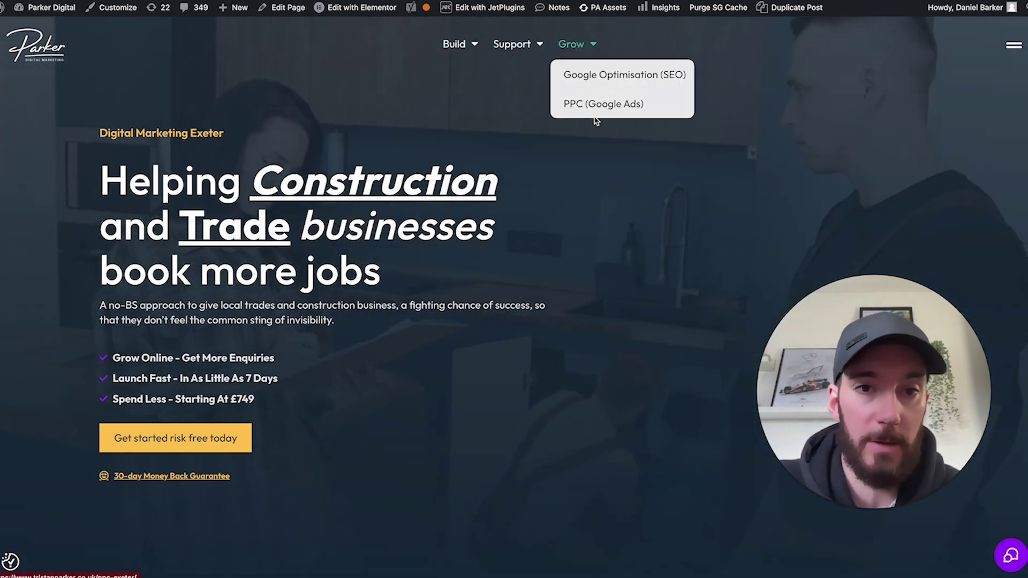
# - Scroll the live homepage to view the sticky rounded header, then return to the transition rule's selectors
pyautogui.scroll(-3, 494, 173)
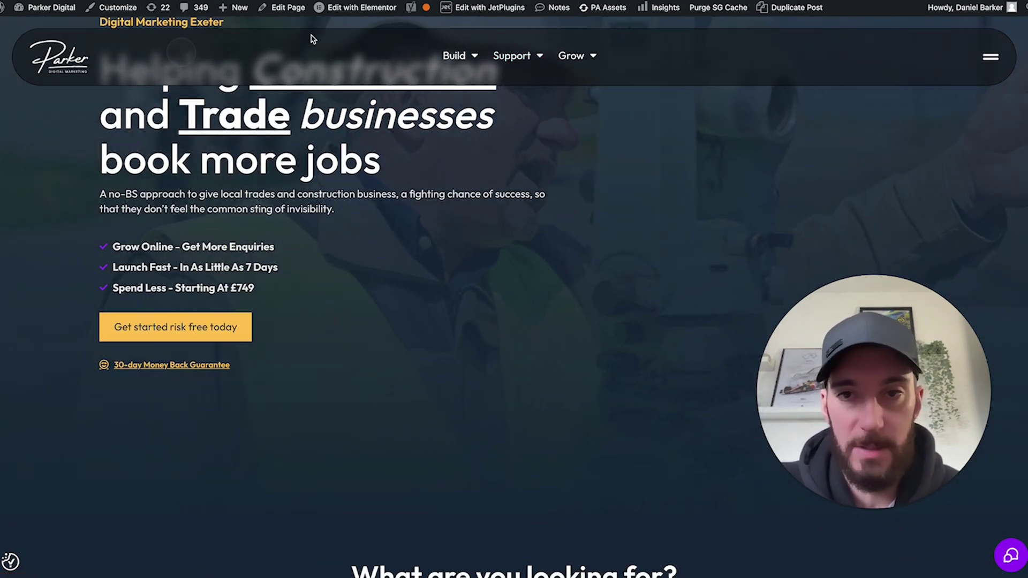
pyautogui.moveTo(454, 60)
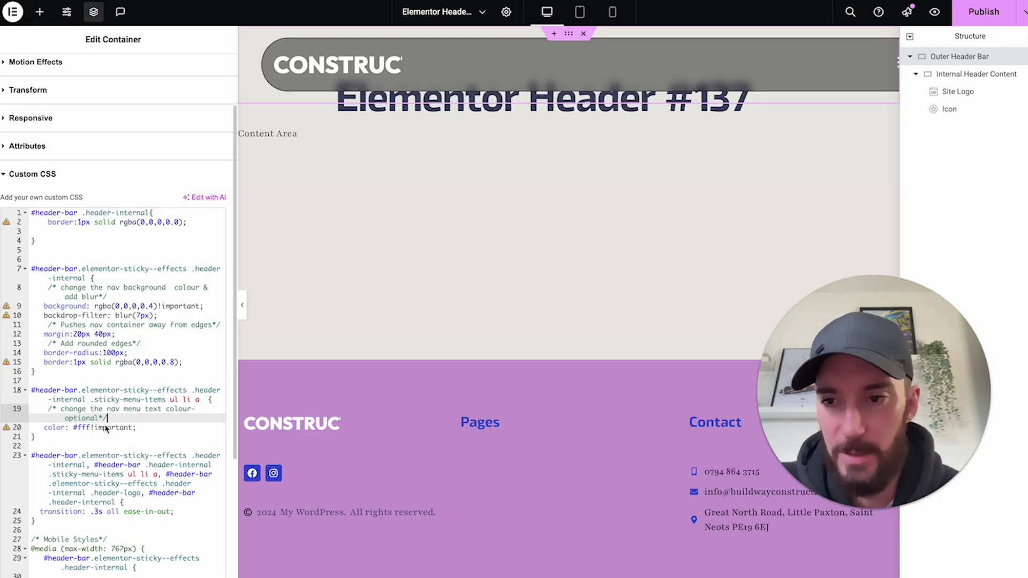
pyautogui.scroll(-1, 106, 427)
pyautogui.click(95, 403)
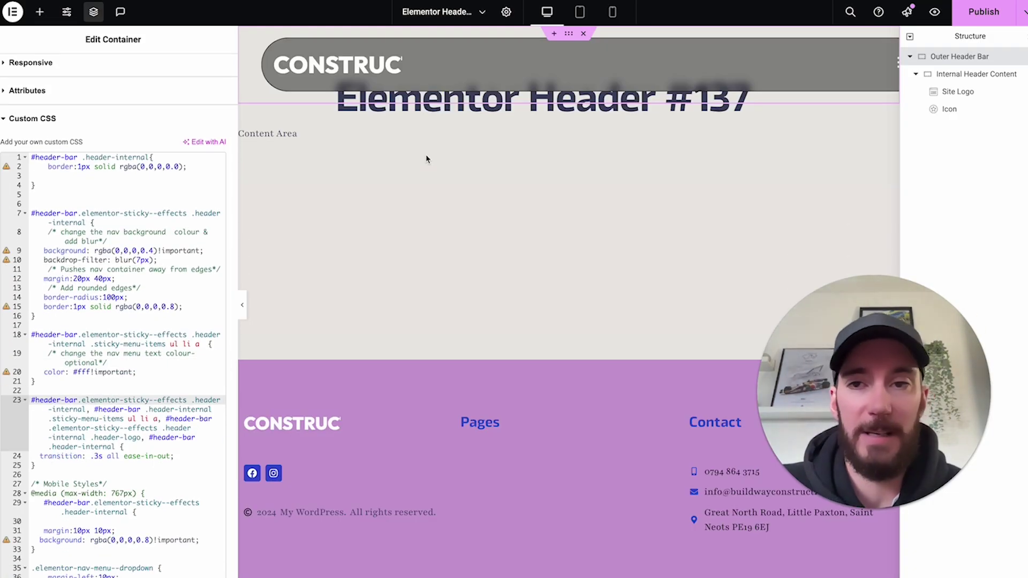
pyautogui.scroll(2, 429, 156)
pyautogui.scroll(-2, 421, 104)
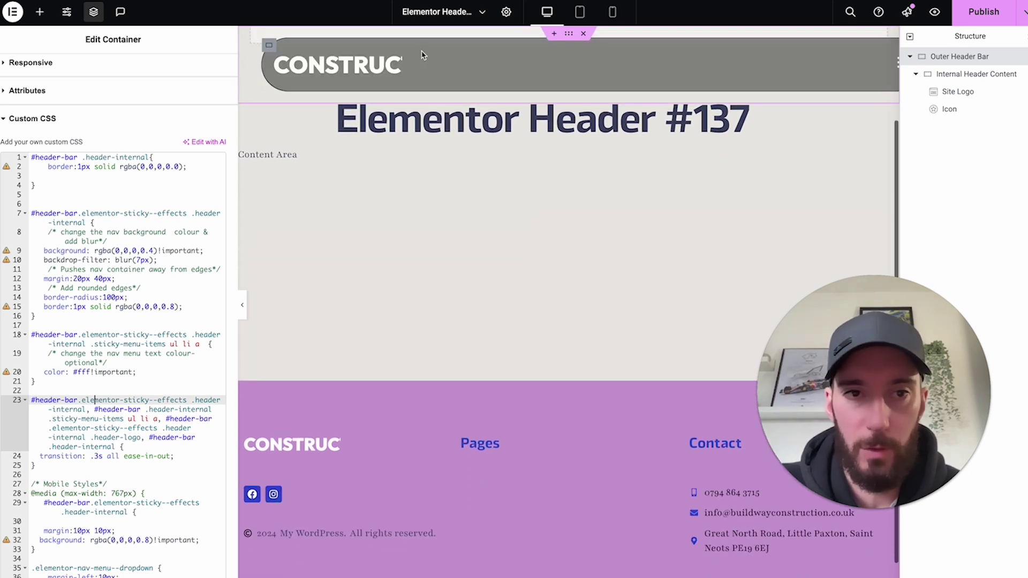
pyautogui.moveTo(175, 457); pyautogui.dragTo(41, 460)
pyautogui.hotkey('ctrl', 'c')
pyautogui.press('BackSpace')
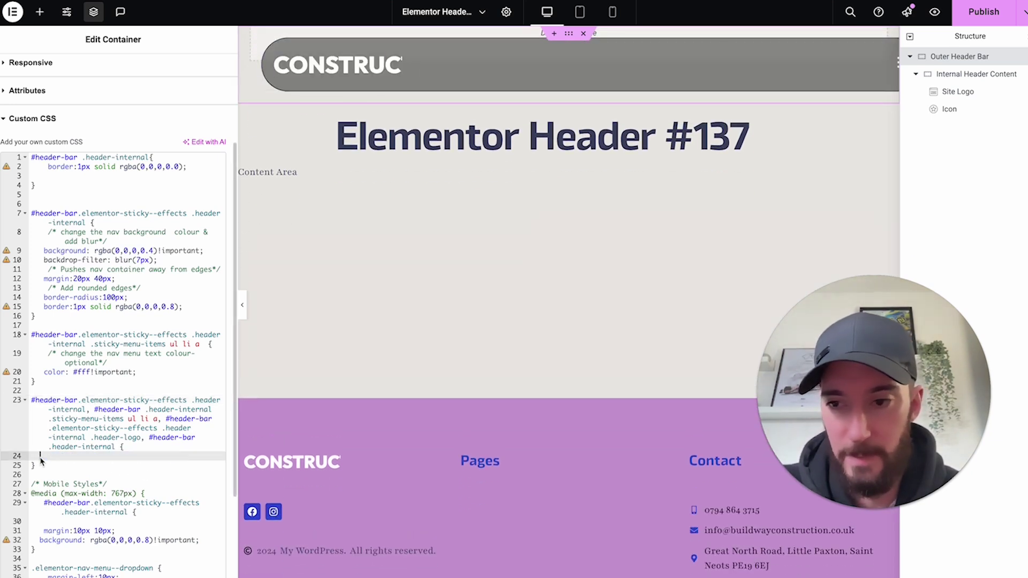
pyautogui.scroll(2, 335, 257)
pyautogui.scroll(-2, 335, 257)
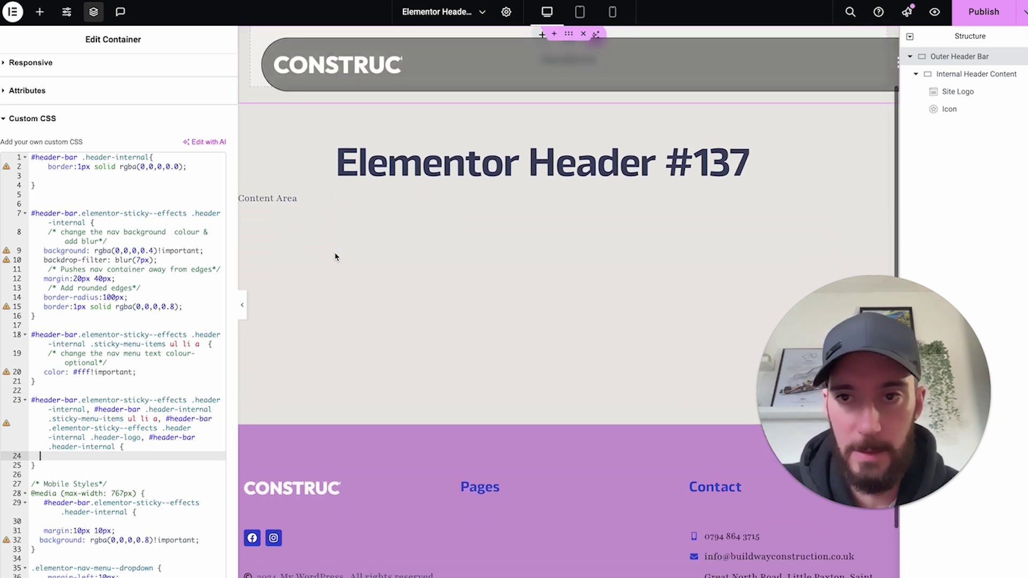
pyautogui.scroll(2, 335, 257)
pyautogui.scroll(-2, 335, 257)
pyautogui.scroll(2, 335, 257)
pyautogui.scroll(-2, 335, 257)
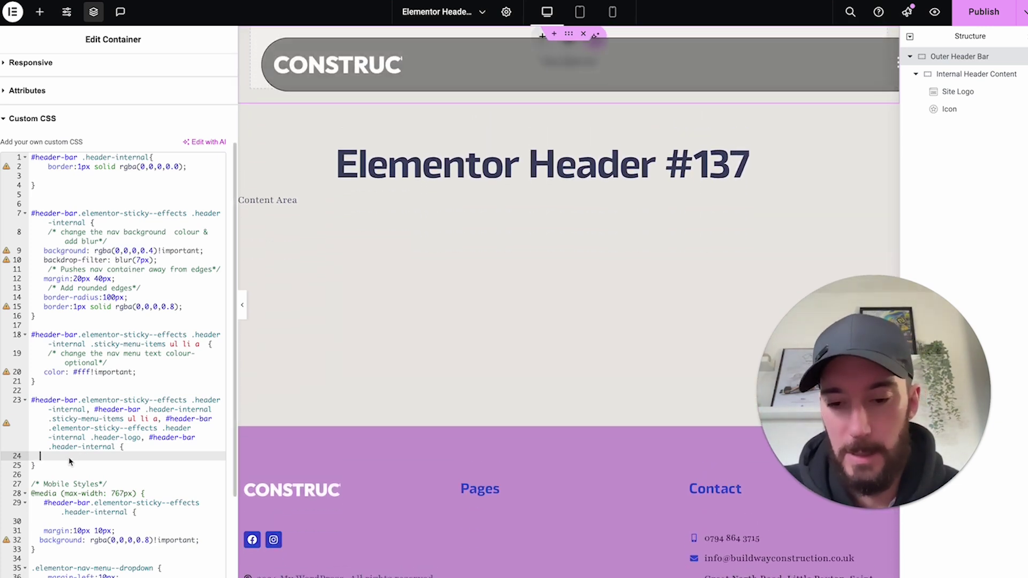
pyautogui.hotkey('ctrl', 'v')
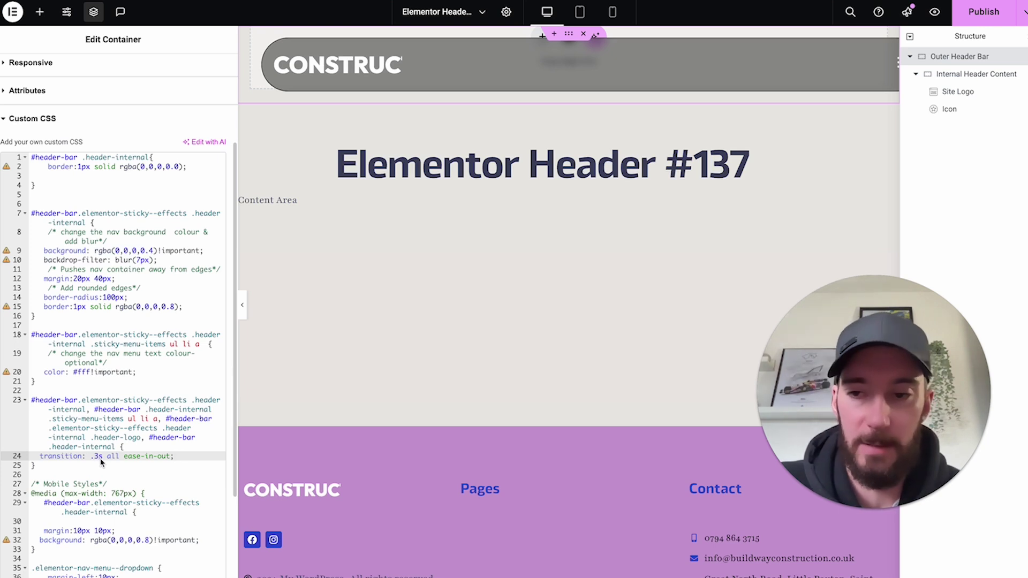
pyautogui.scroll(-1, 255, 338)
pyautogui.scroll(-1, 136, 262)
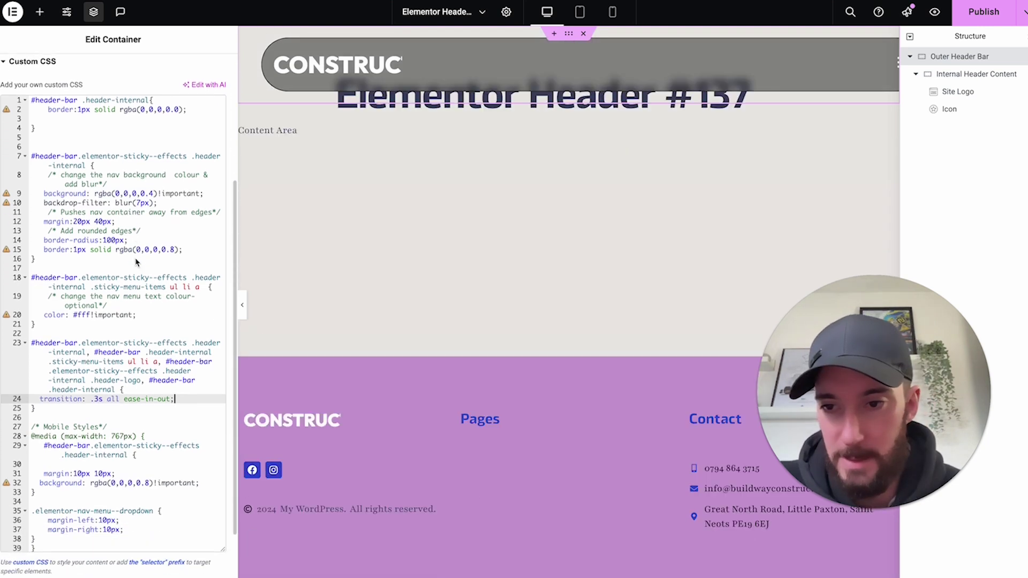
pyautogui.click(115, 355)
pyautogui.click(137, 340)
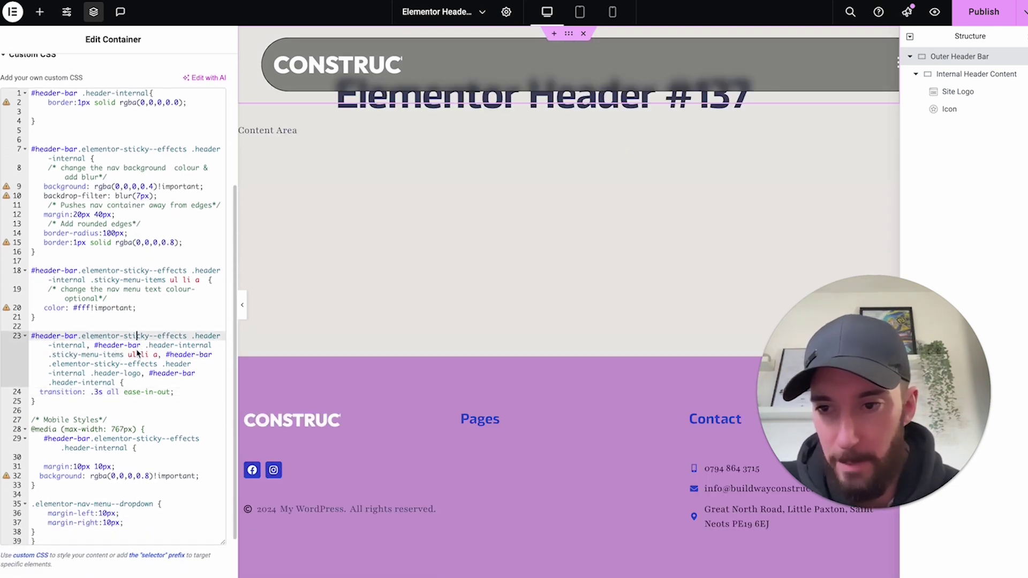
pyautogui.moveTo(88, 350); pyautogui.dragTo(30, 338)
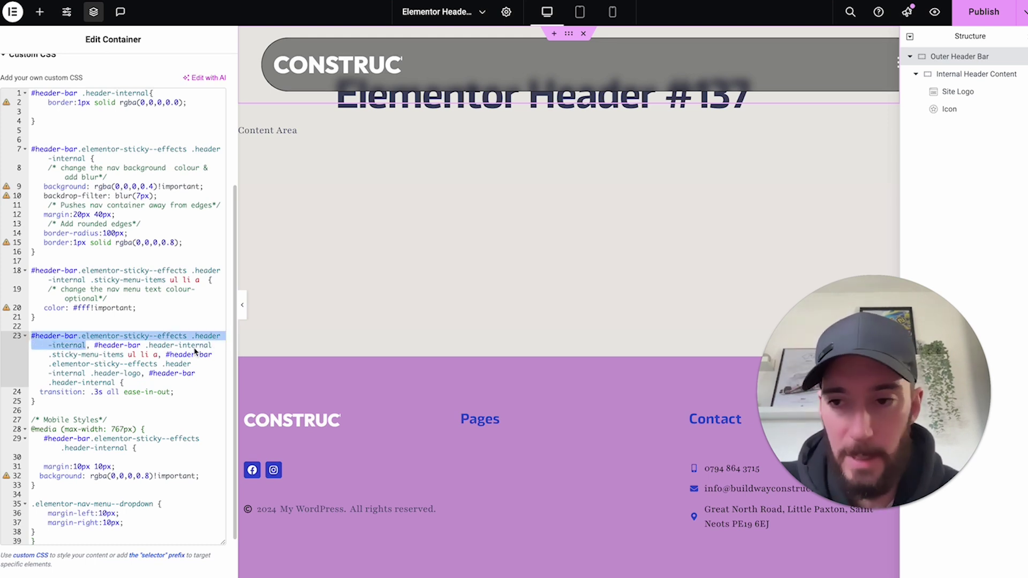
pyautogui.moveTo(95, 346); pyautogui.dragTo(159, 358)
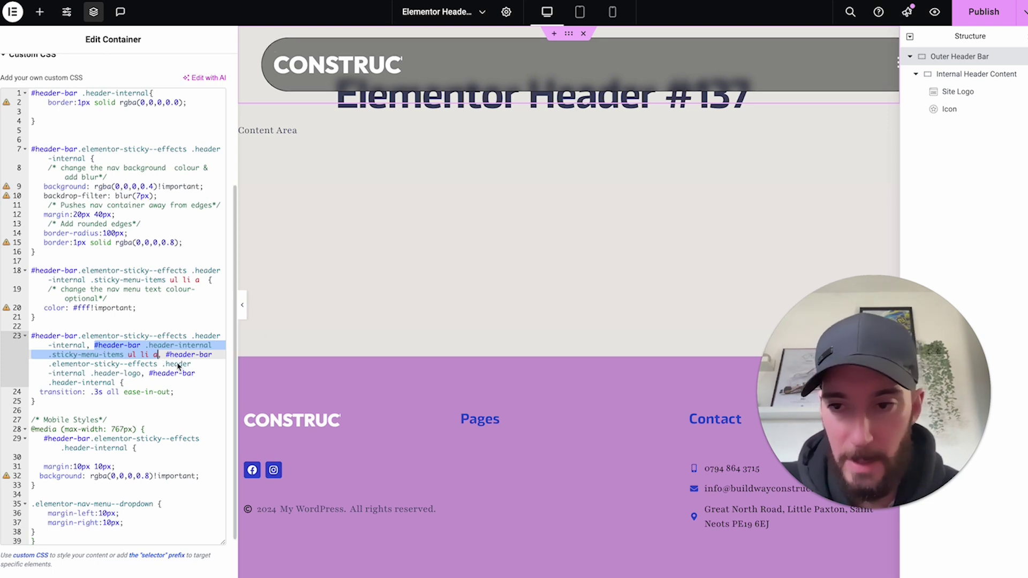
pyautogui.click(164, 357)
pyautogui.moveTo(163, 357); pyautogui.dragTo(137, 375)
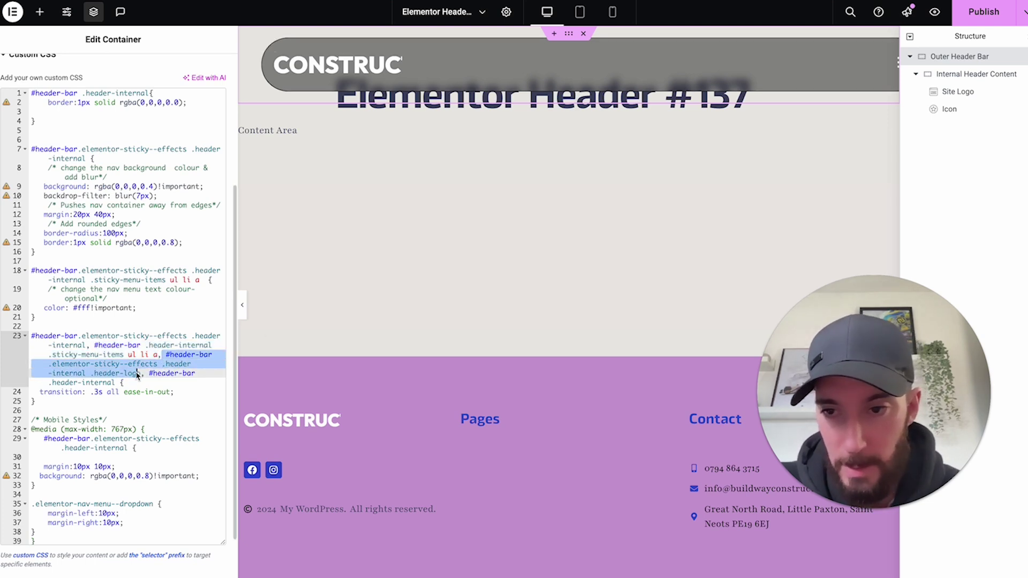
pyautogui.click(141, 375)
pyautogui.write(',')
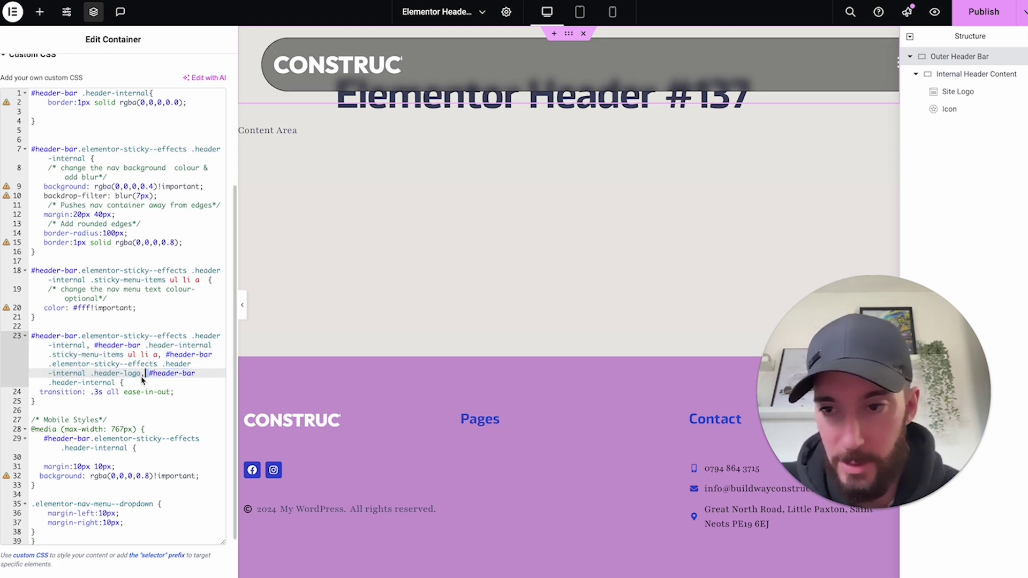
pyautogui.moveTo(150, 374); pyautogui.dragTo(115, 383)
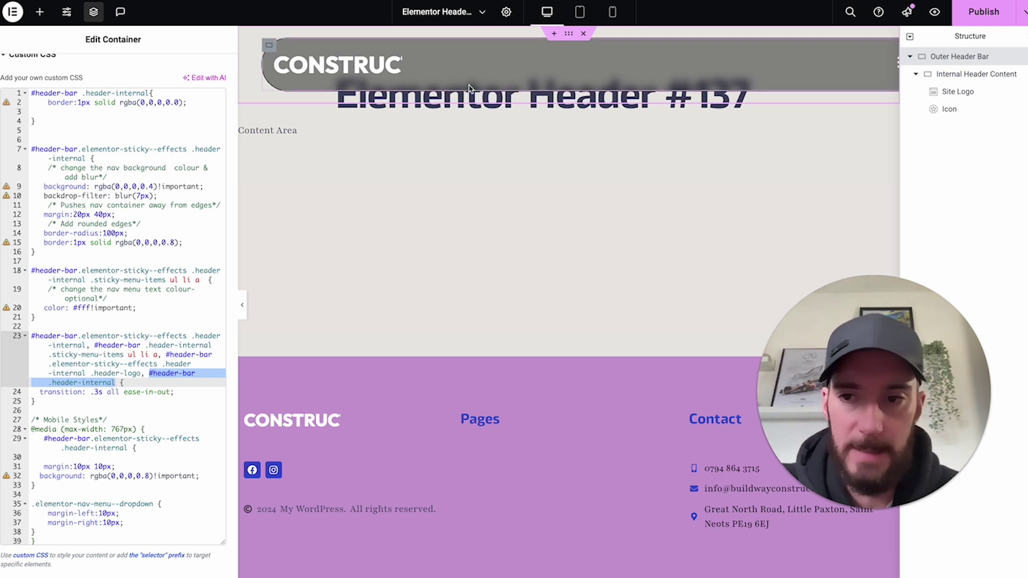
pyautogui.click(115, 384)
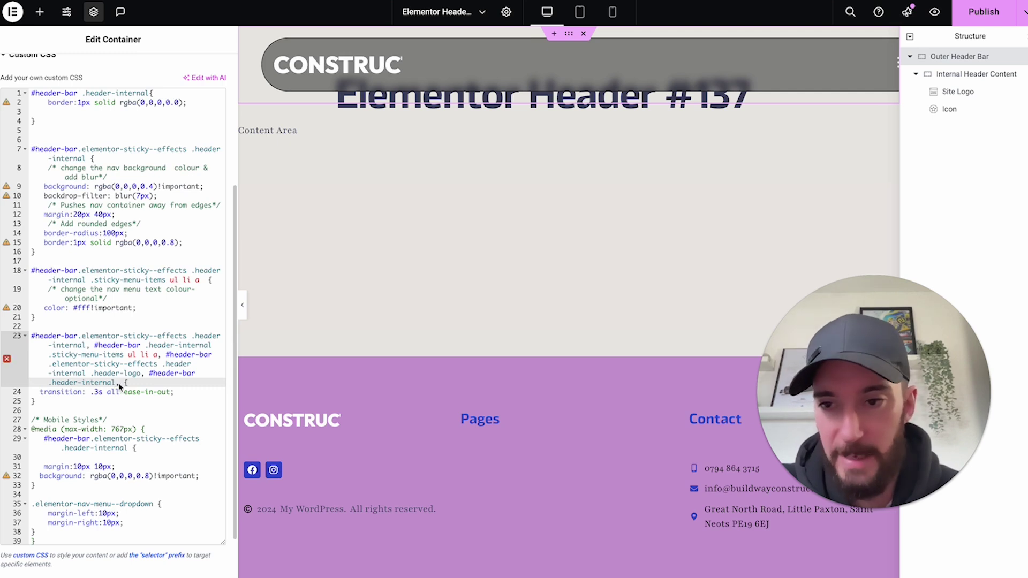
pyautogui.scroll(-1, 119, 349)
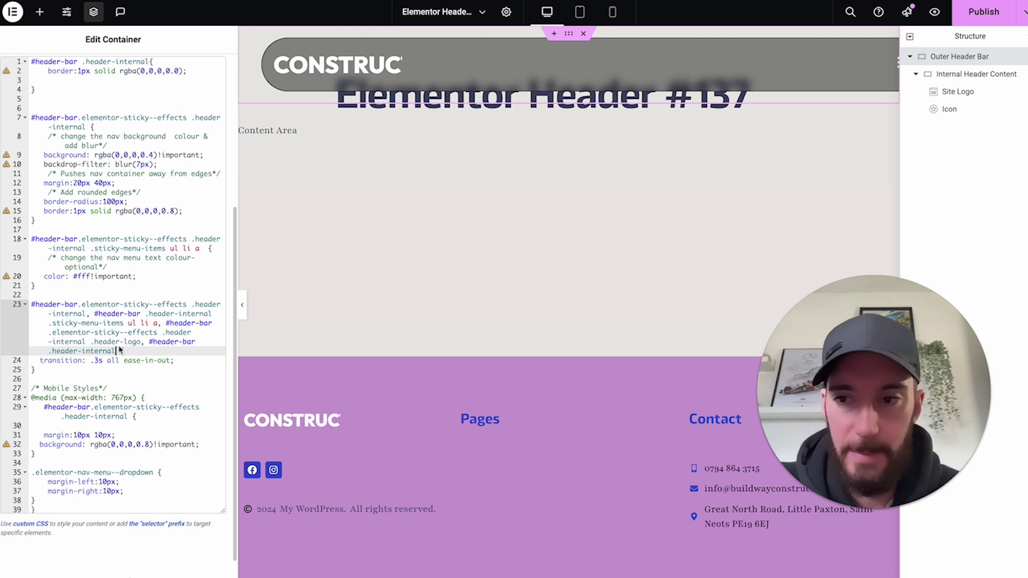
pyautogui.scroll(-1, 110, 352)
pyautogui.moveTo(110, 353); pyautogui.dragTo(37, 355)
pyautogui.click(77, 383)
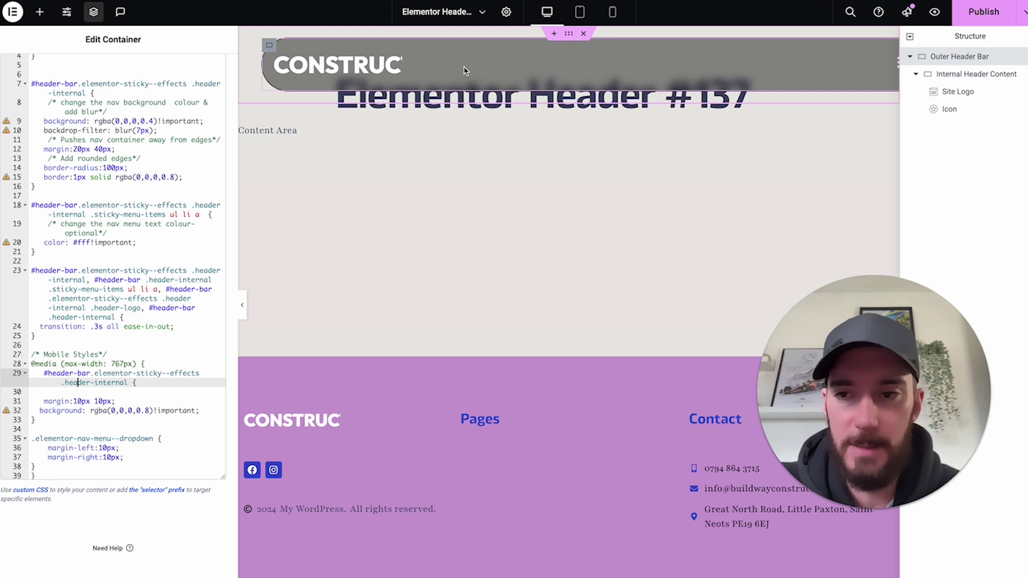
pyautogui.click(613, 12)
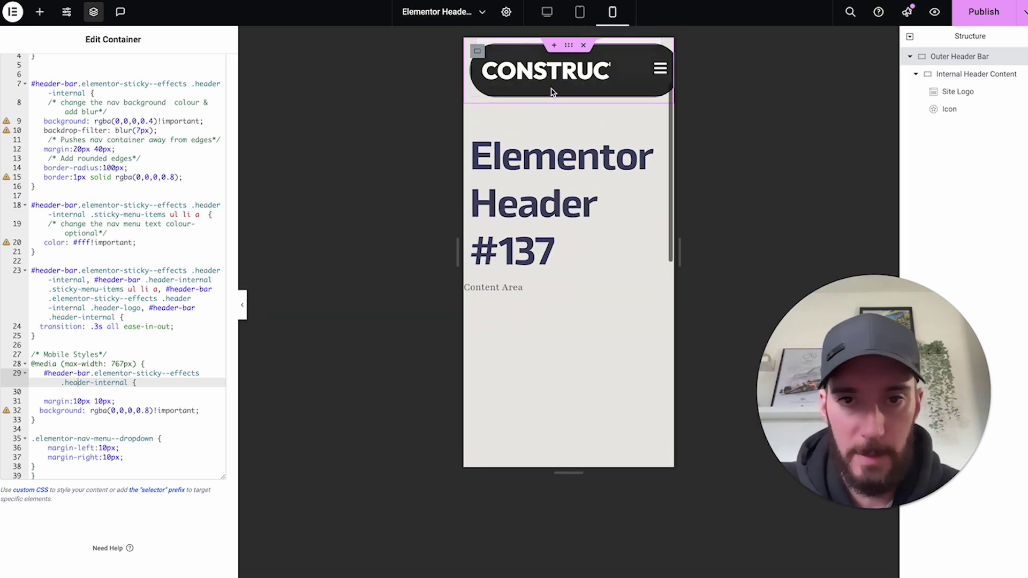
pyautogui.scroll(-3, 590, 188)
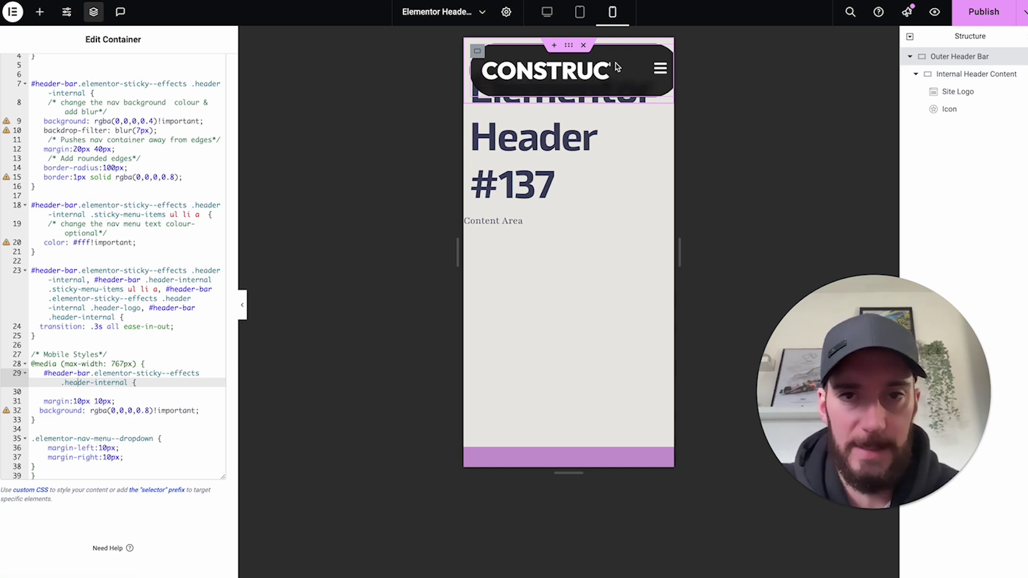
pyautogui.click(547, 11)
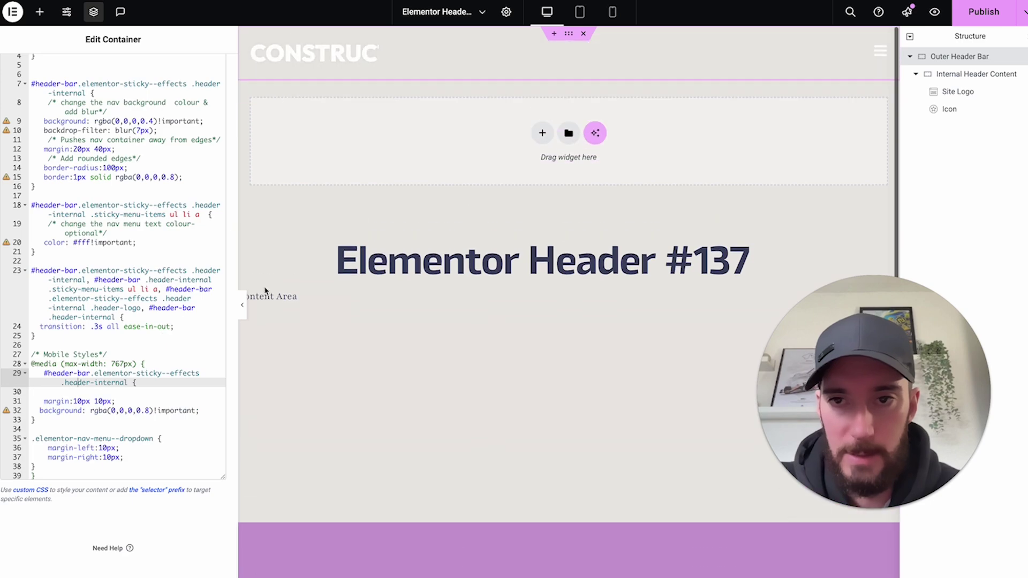
pyautogui.click(973, 20)
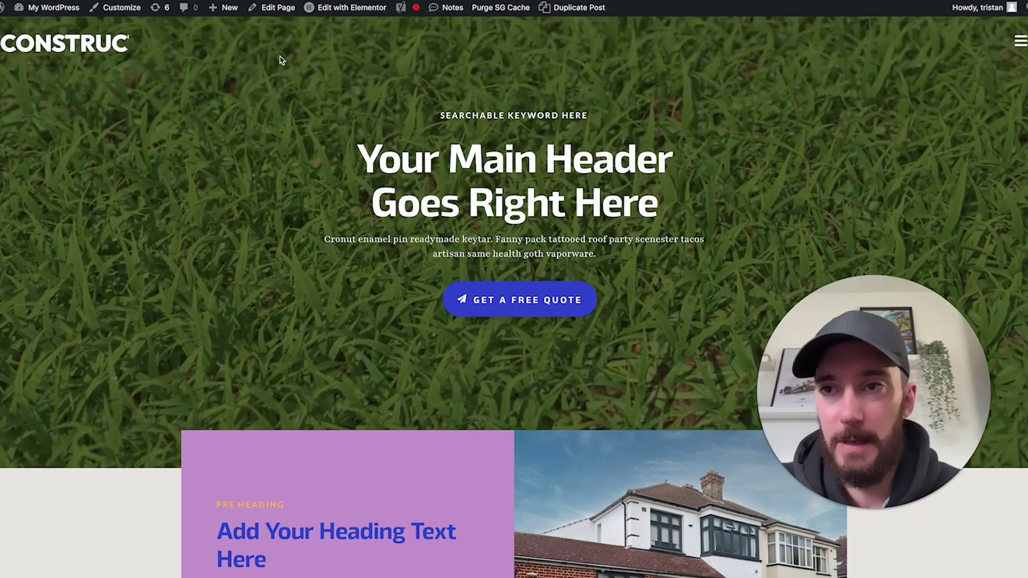
# - Scroll the live homepage up and down repeatedly to test the header's dark translucent sticky effect
pyautogui.scroll(-1, 576, 116)
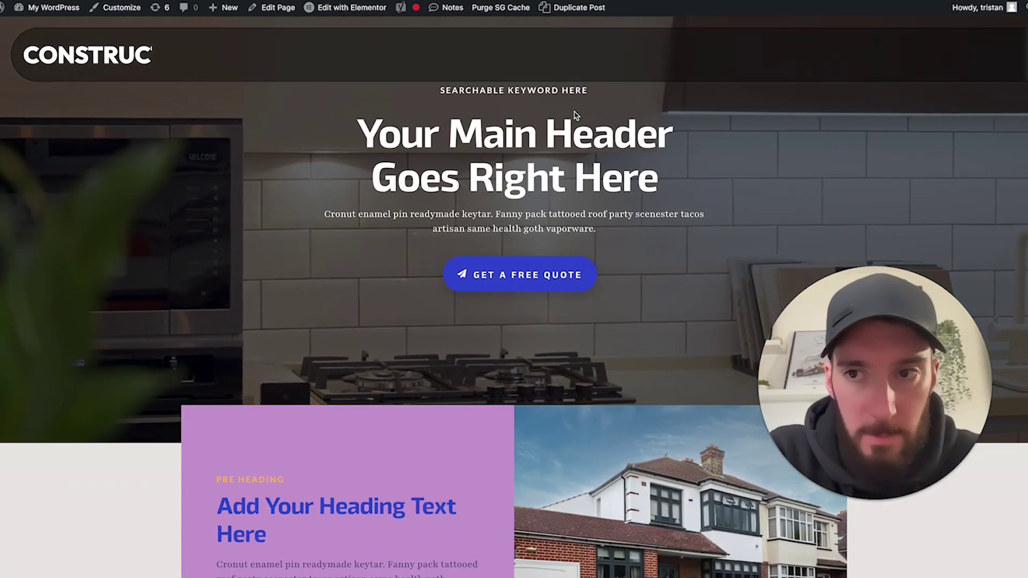
pyautogui.scroll(-2, 575, 115)
pyautogui.scroll(3, 525, 80)
pyautogui.scroll(-2, 474, 51)
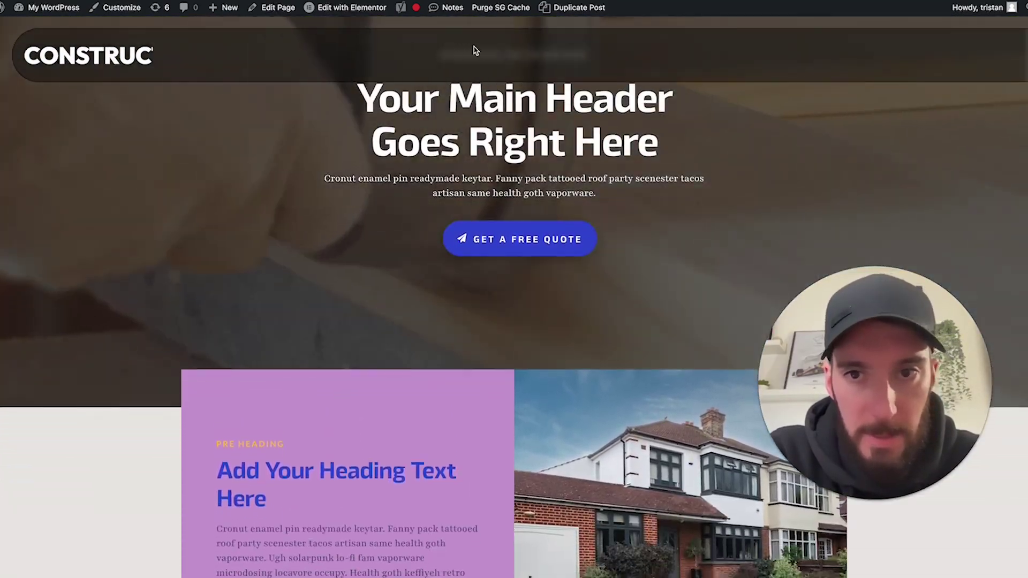
pyautogui.scroll(3, 395, 95)
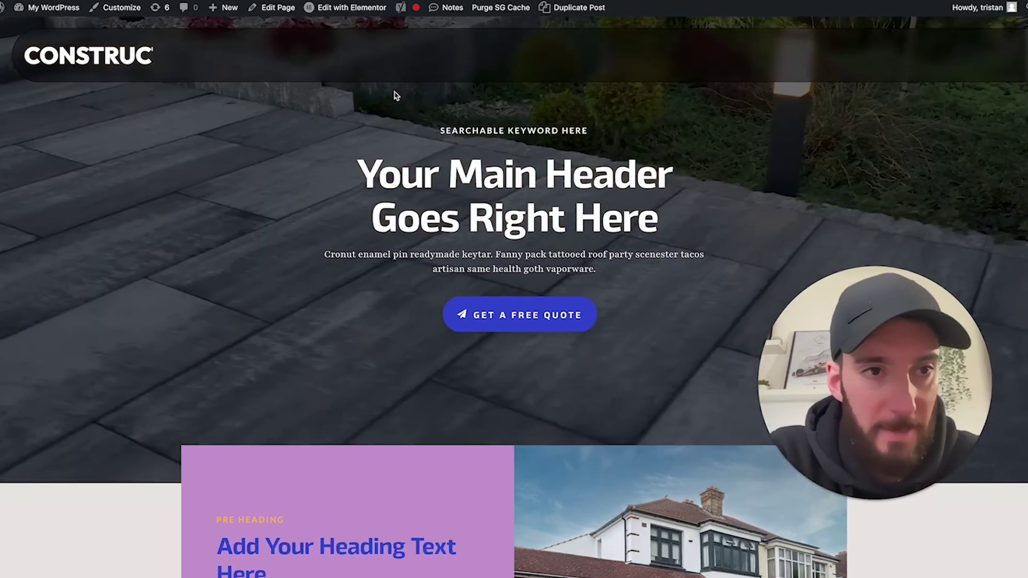
pyautogui.scroll(-2, 395, 96)
pyautogui.scroll(3, 395, 95)
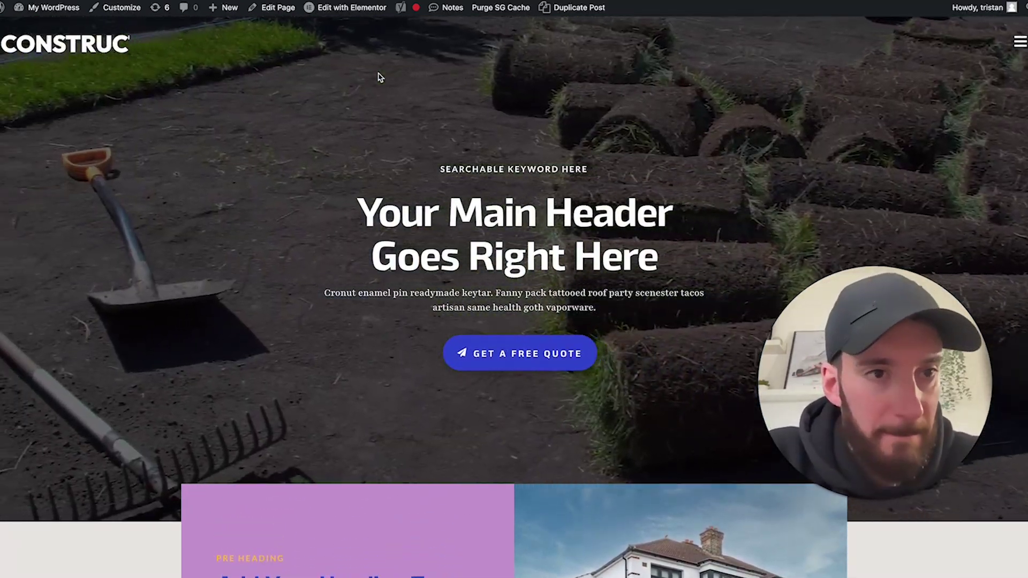
pyautogui.scroll(-5, 378, 77)
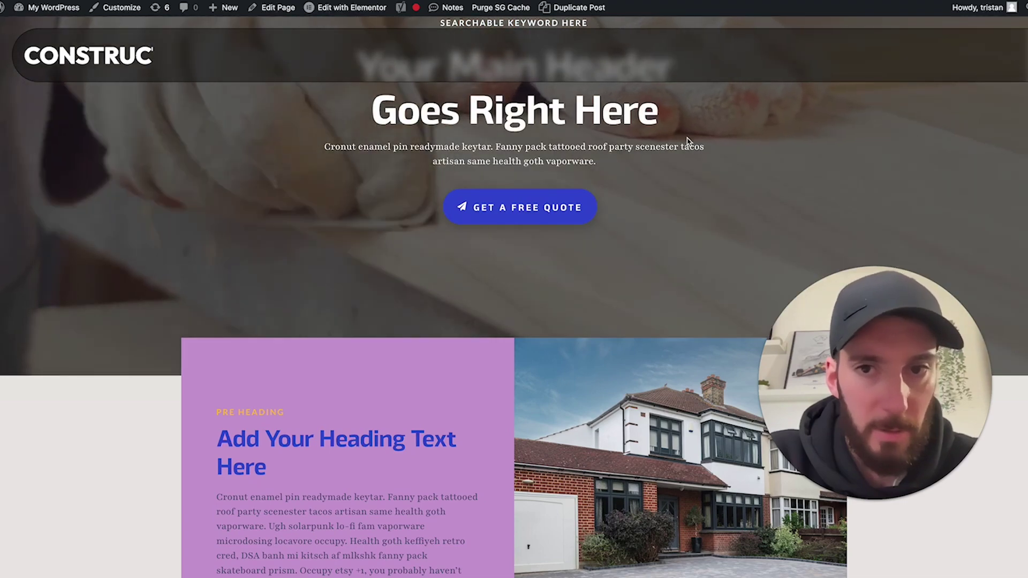
pyautogui.scroll(-1, 689, 140)
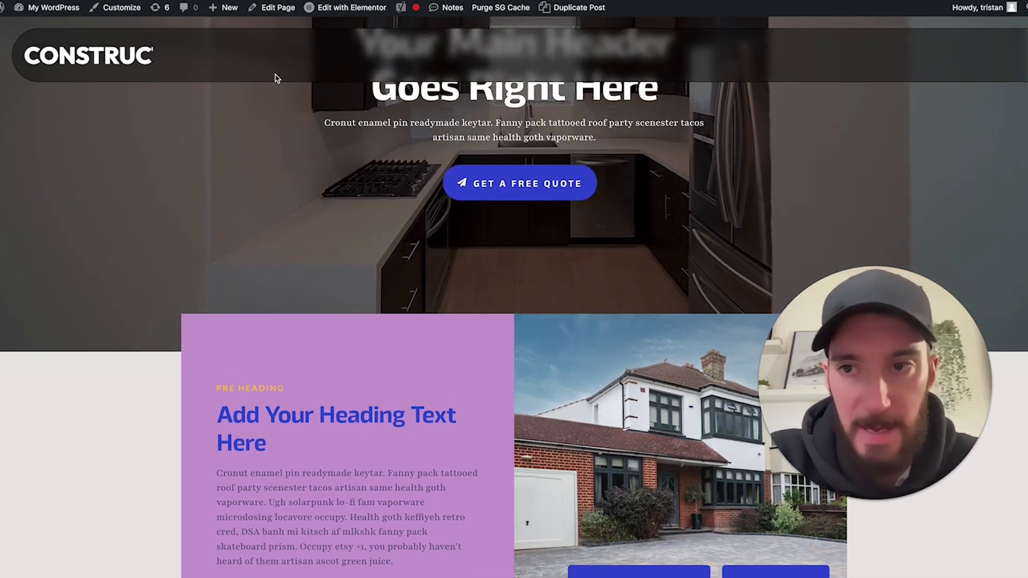
pyautogui.scroll(2, 225, 70)
pyautogui.scroll(5, 223, 69)
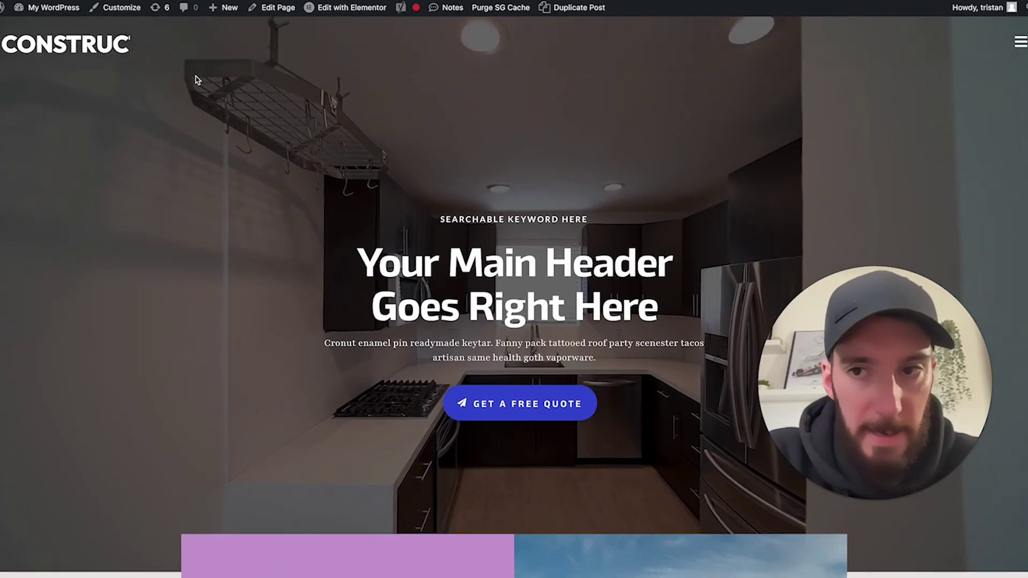
pyautogui.scroll(-3, 296, 143)
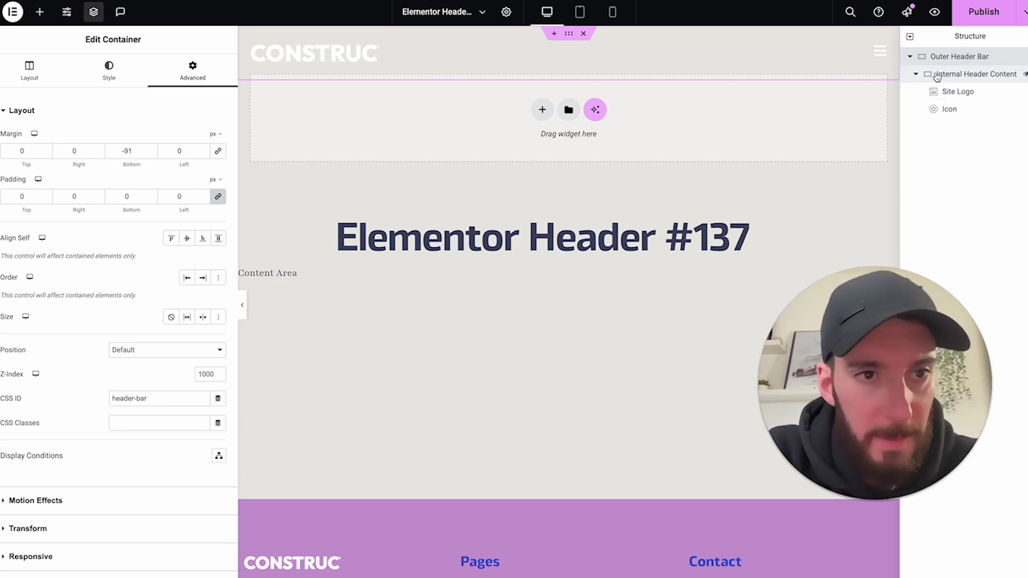
# - Try Grow, then None, for Internal Header Content's size, leaving the size setting unset
pyautogui.click(947, 75)
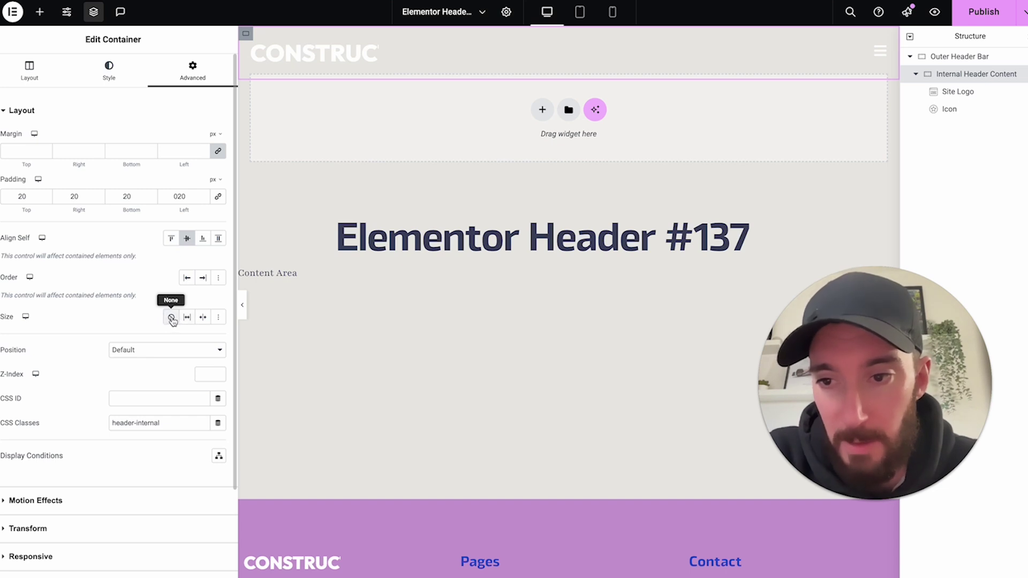
pyautogui.click(187, 317)
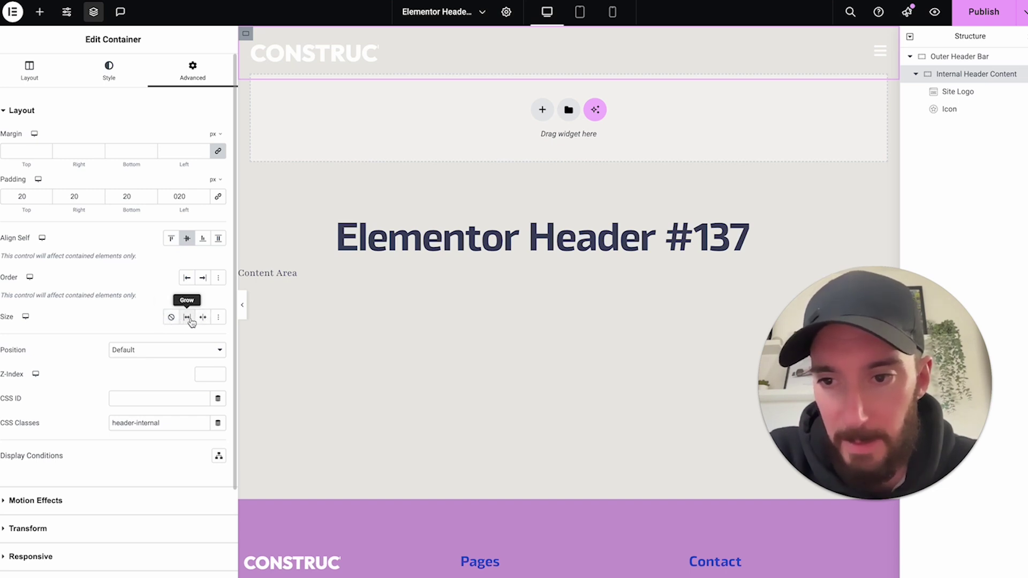
pyautogui.scroll(-2, 450, 110)
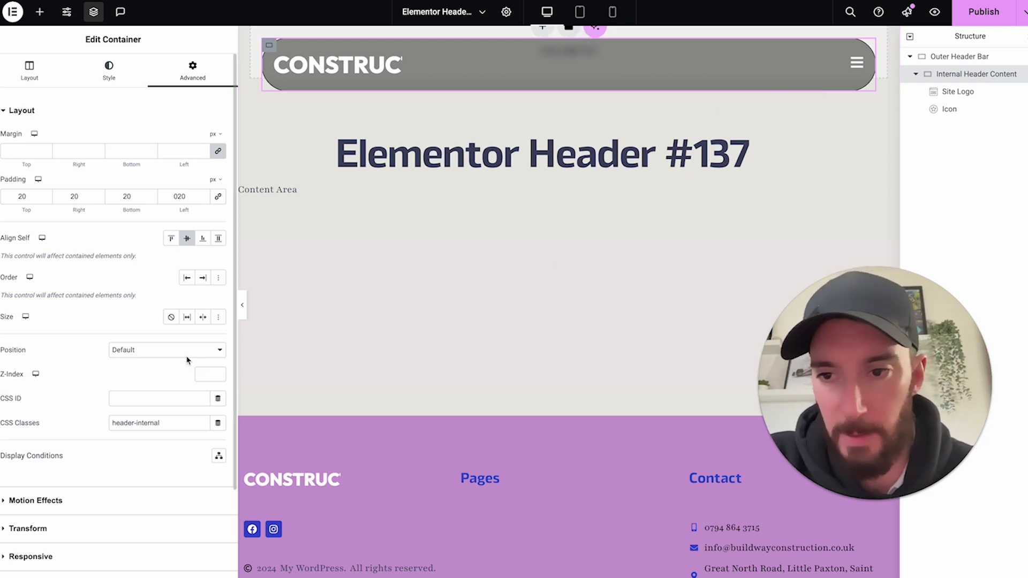
pyautogui.click(171, 316)
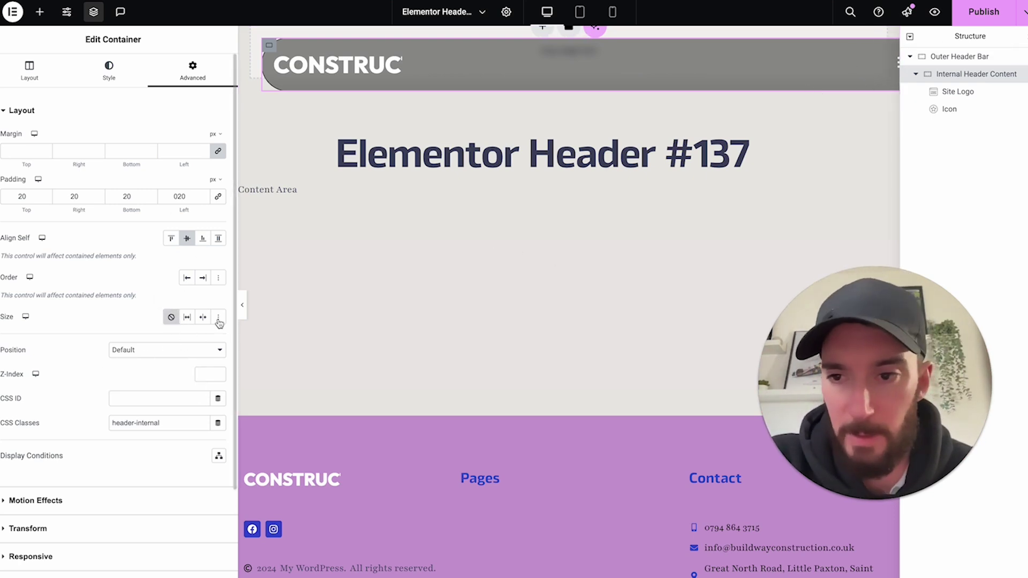
pyautogui.click(171, 317)
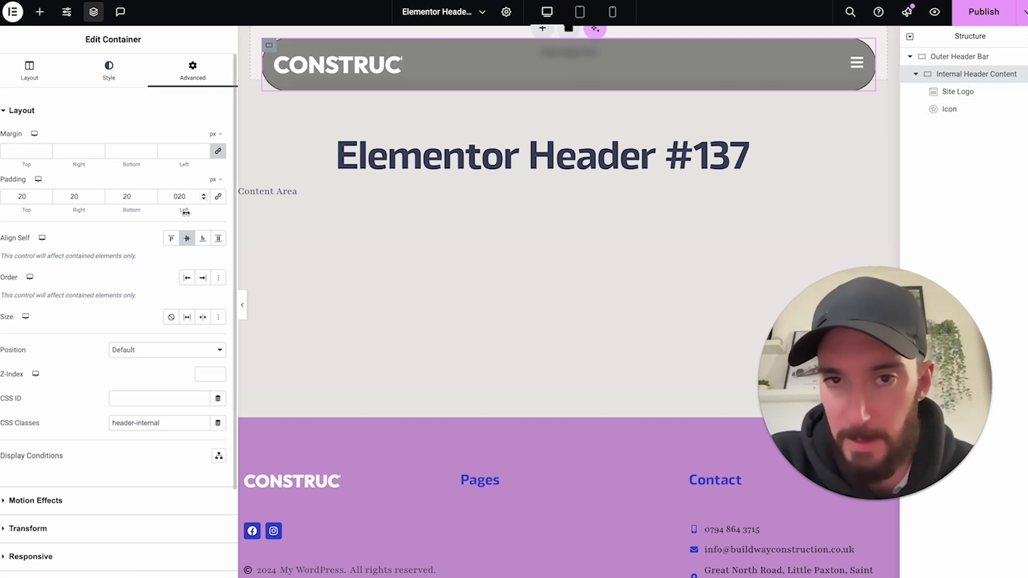
# - Open the Outer Header Bar's Advanced Custom CSS code
pyautogui.click(943, 57)
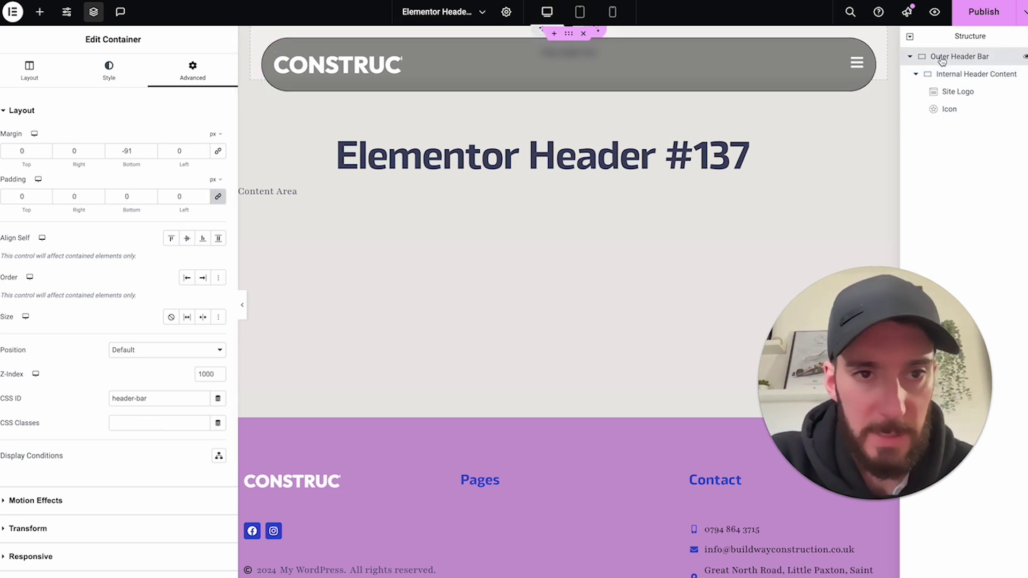
pyautogui.scroll(-2, 46, 502)
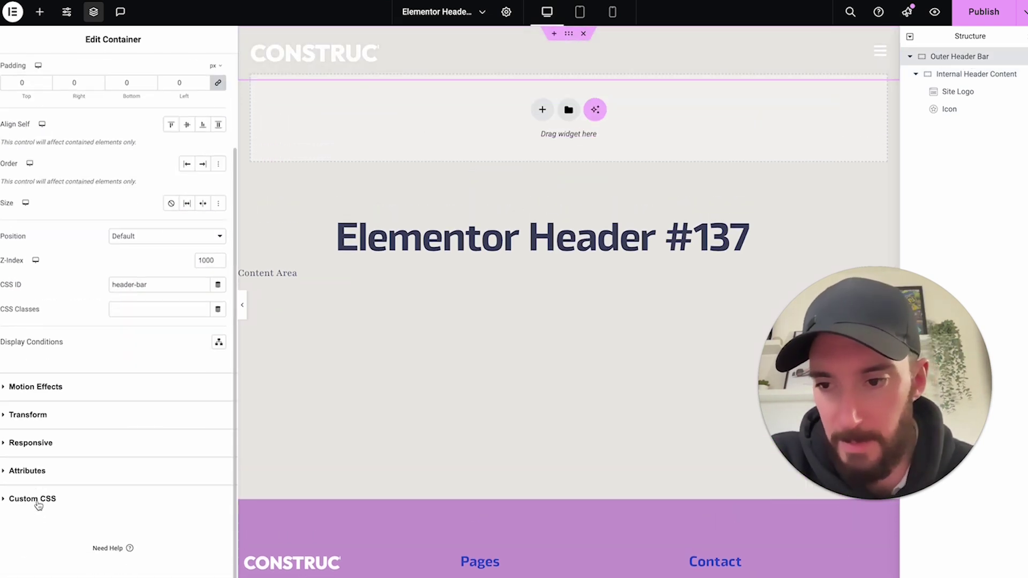
pyautogui.click(32, 499)
pyautogui.scroll(-1, 125, 344)
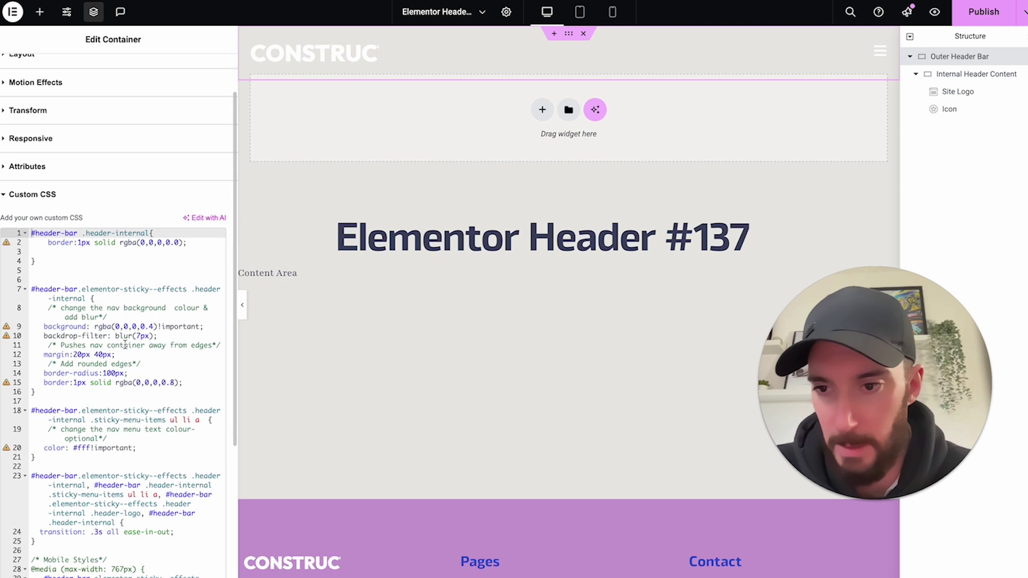
# - Change the sticky header margin on line 12 to 20px 20px and remove the blank line after the first rule
pyautogui.click(99, 348)
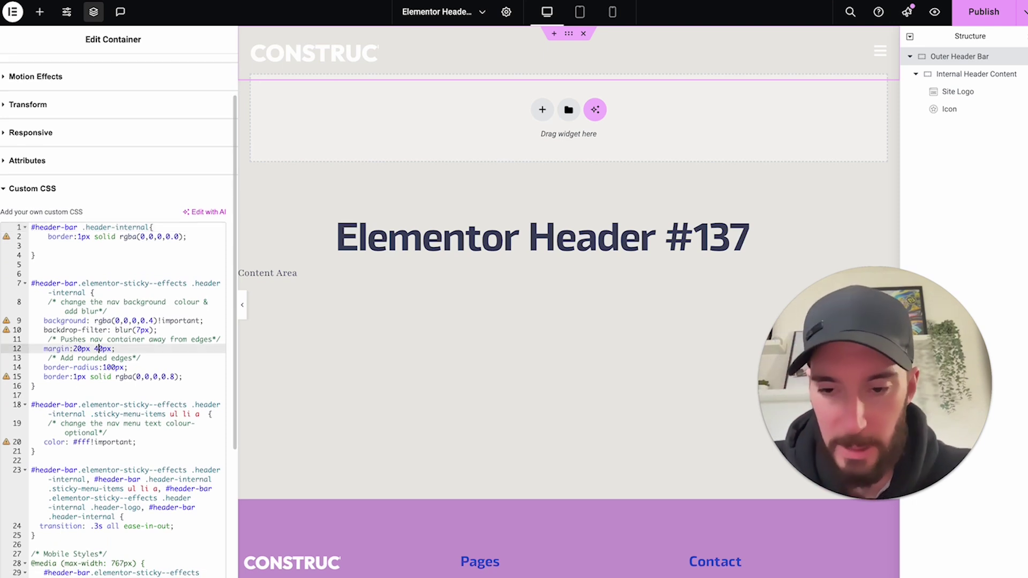
pyautogui.click(74, 349)
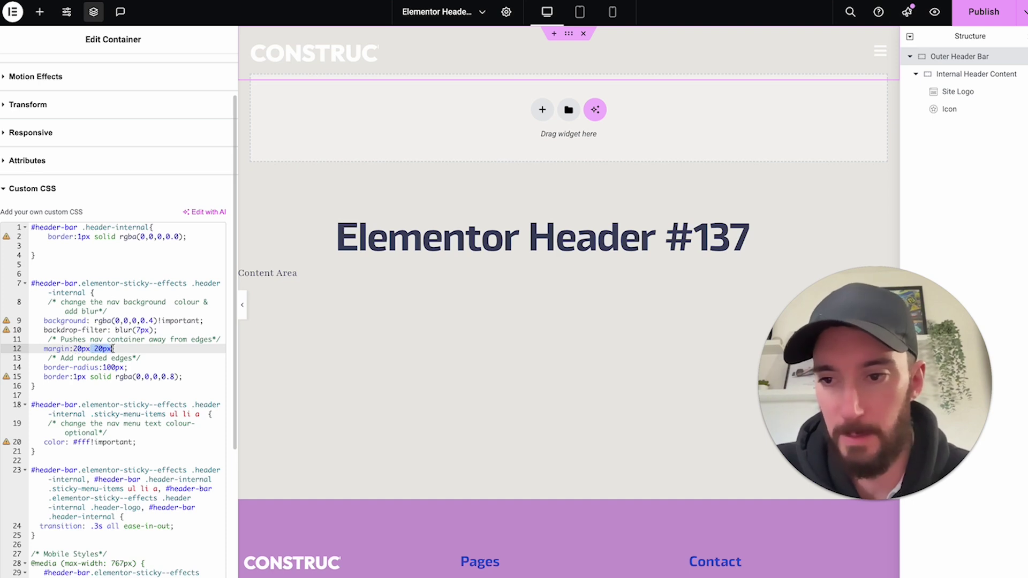
pyautogui.write(';')
pyautogui.scroll(-3, 489, 118)
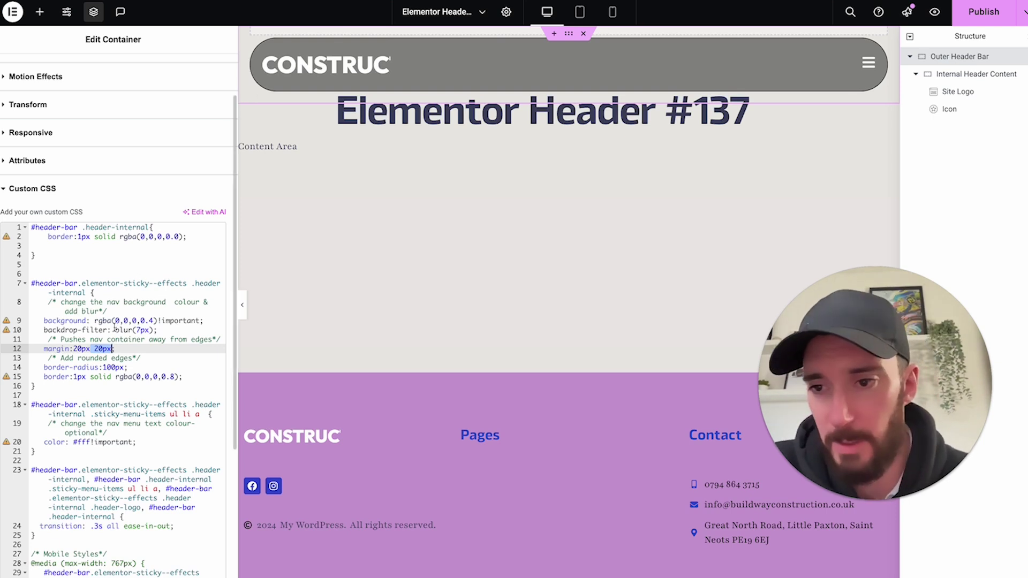
pyautogui.click(78, 349)
pyautogui.press('BackSpace')
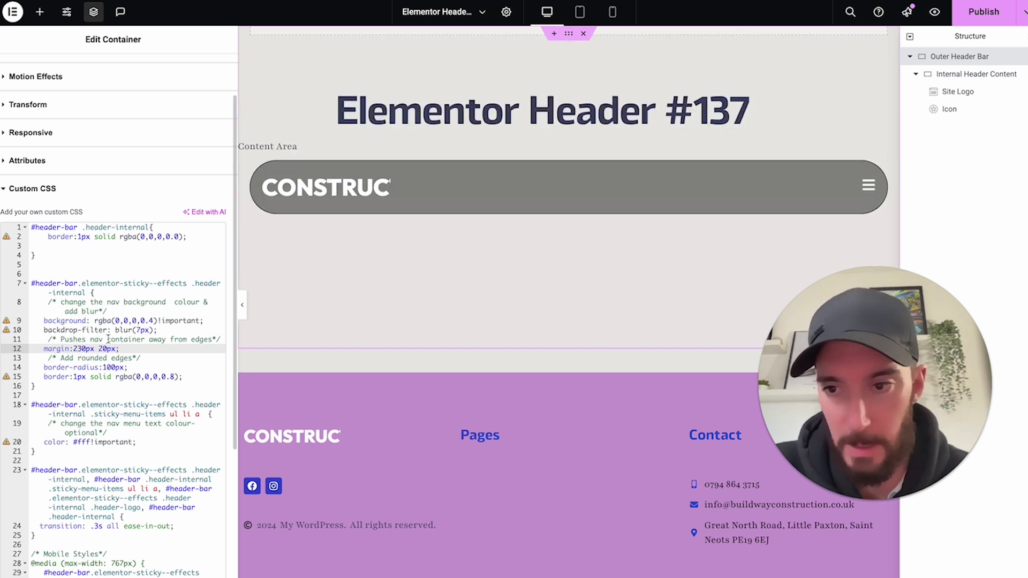
pyautogui.write('3')
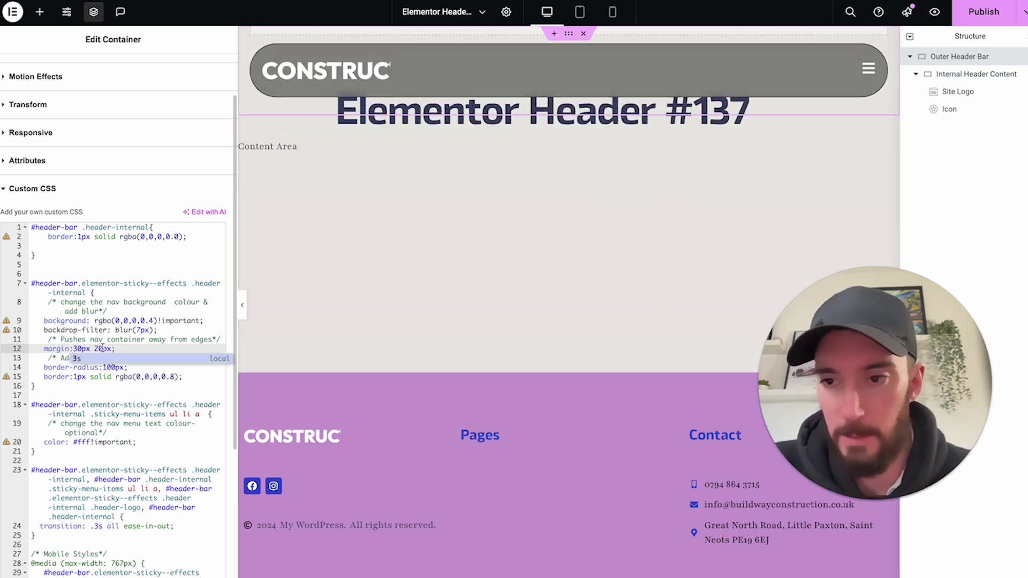
pyautogui.click(102, 348)
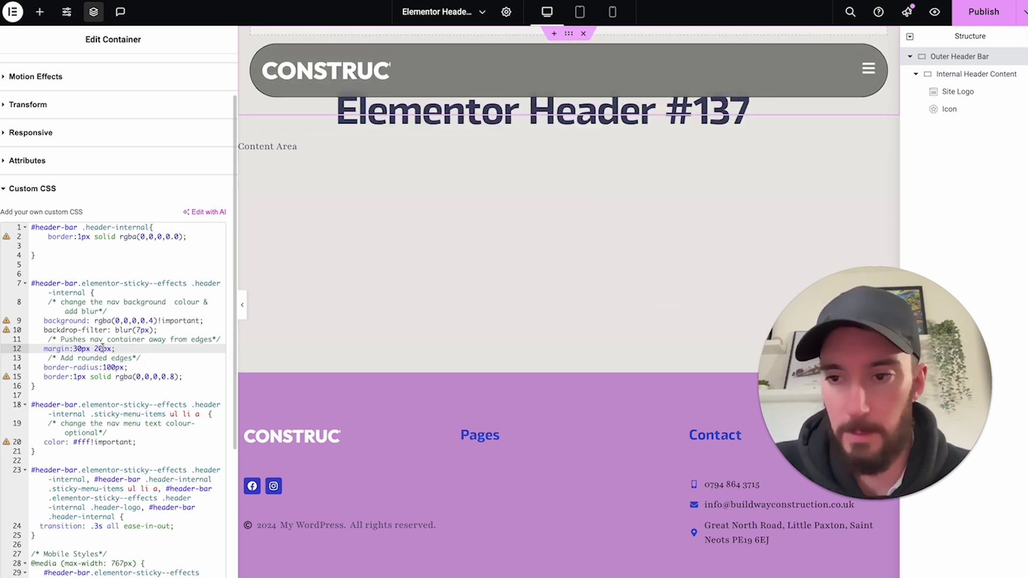
pyautogui.click(367, 151)
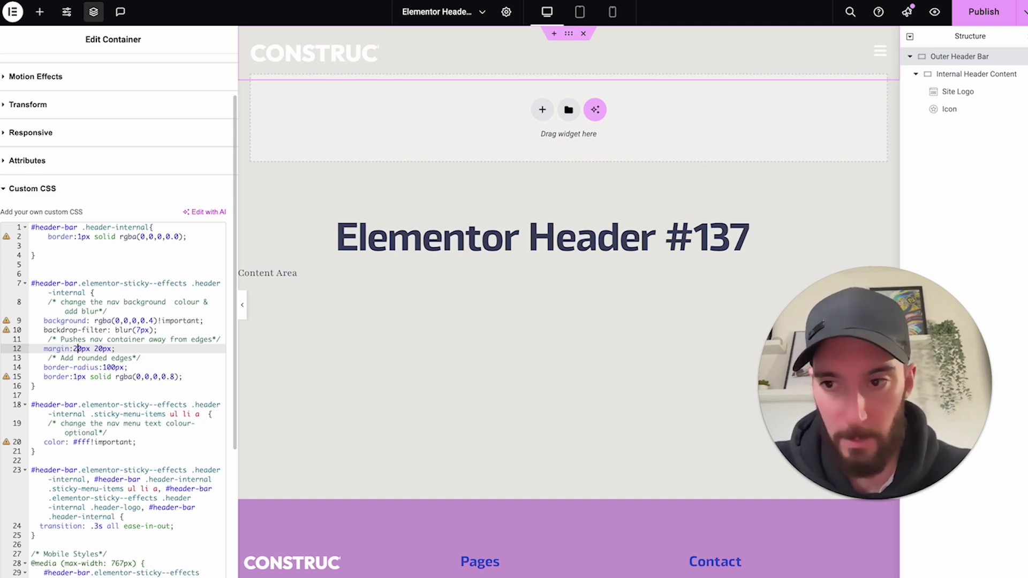
pyautogui.click(51, 266)
pyautogui.press('BackSpace')
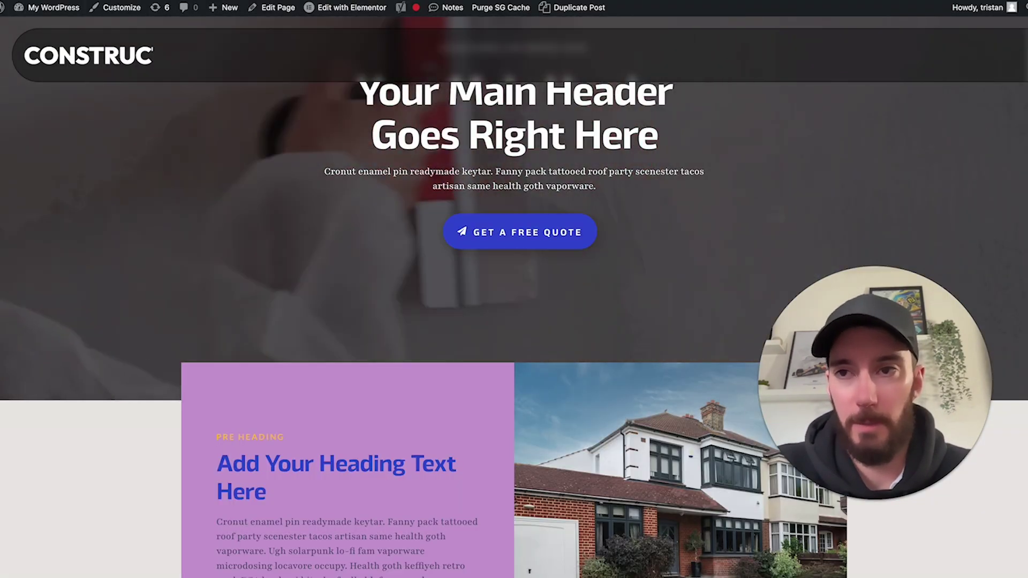
# - Reload the live homepage and scroll up and down to check the updated floating sticky header
pyautogui.press('super+r')
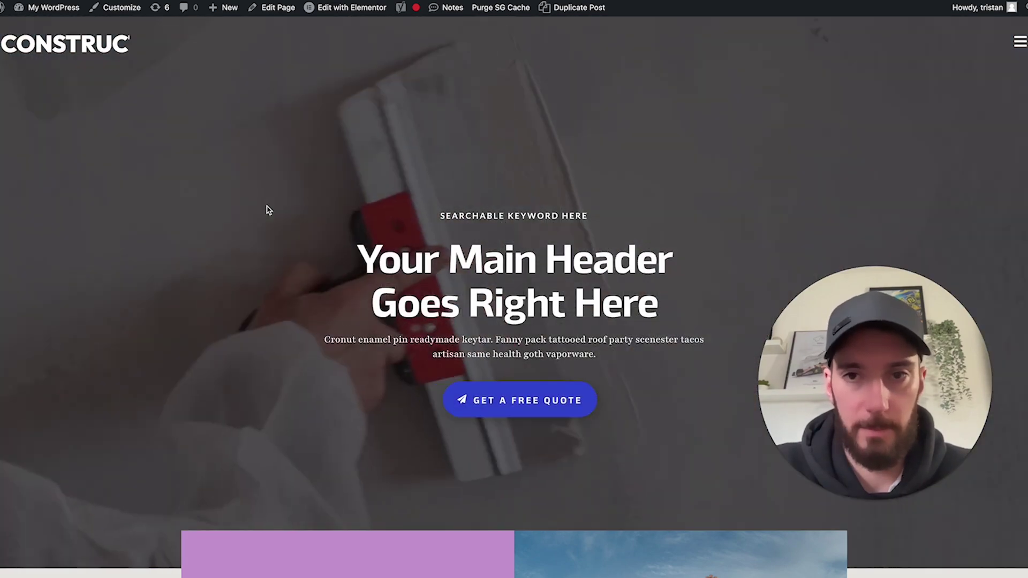
pyautogui.scroll(-1, 269, 210)
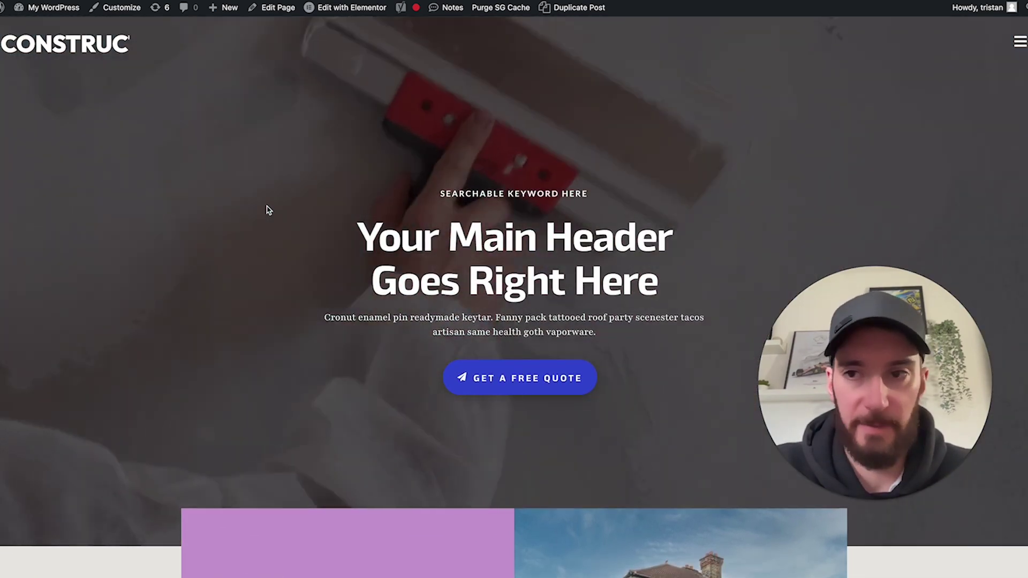
pyautogui.scroll(-3, 269, 210)
pyautogui.scroll(4, 269, 210)
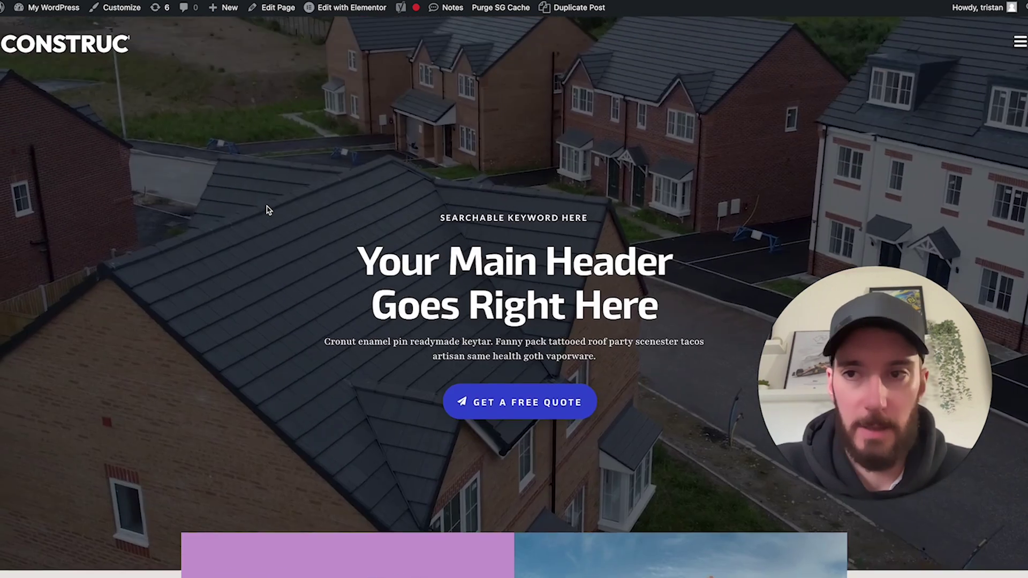
pyautogui.scroll(-2, 269, 210)
pyautogui.scroll(2, 269, 210)
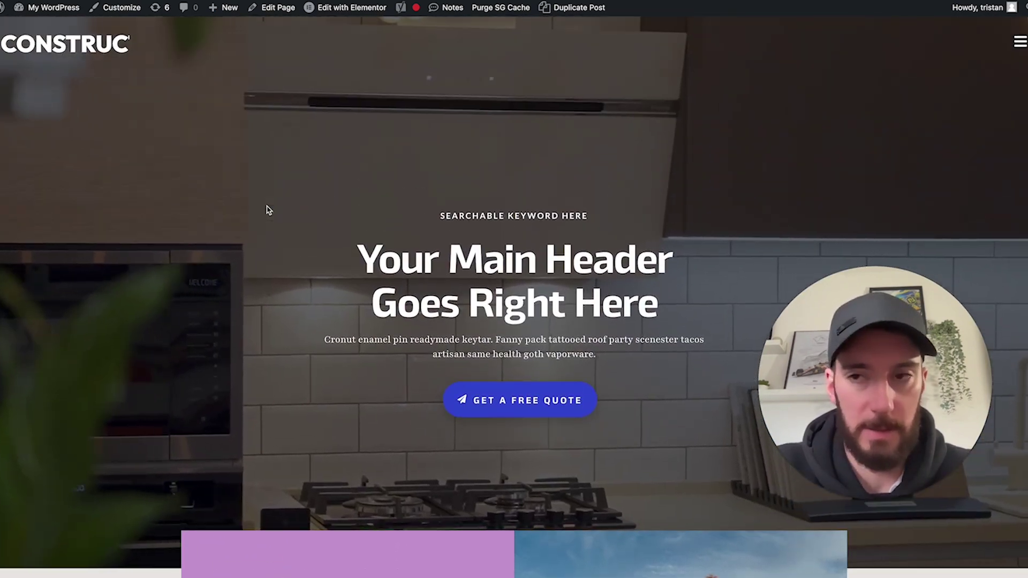
pyautogui.scroll(-2, 269, 210)
pyautogui.scroll(2, 269, 209)
pyautogui.scroll(-1, 269, 210)
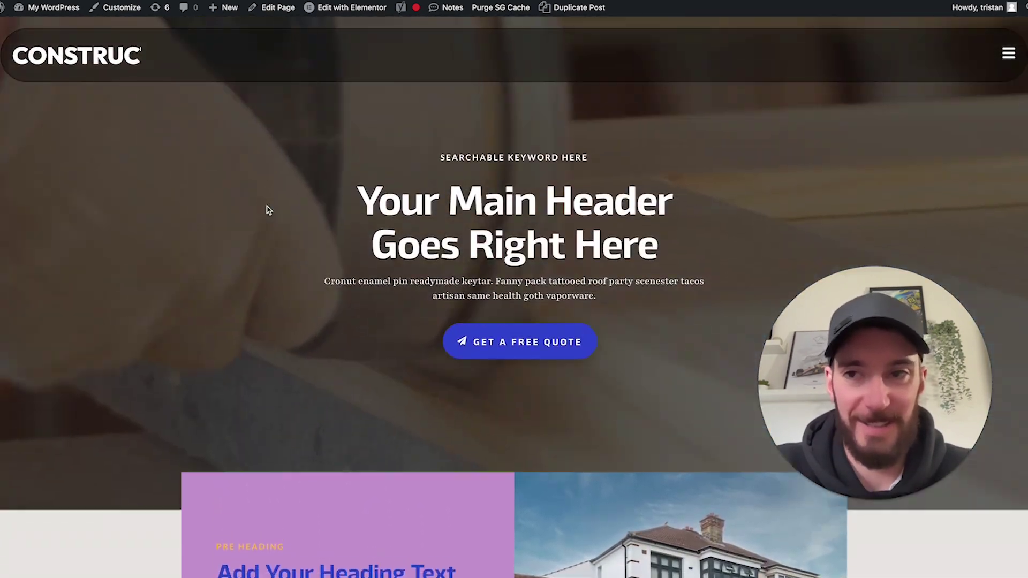
pyautogui.scroll(1, 269, 210)
pyautogui.scroll(-1, 269, 210)
pyautogui.scroll(1, 269, 210)
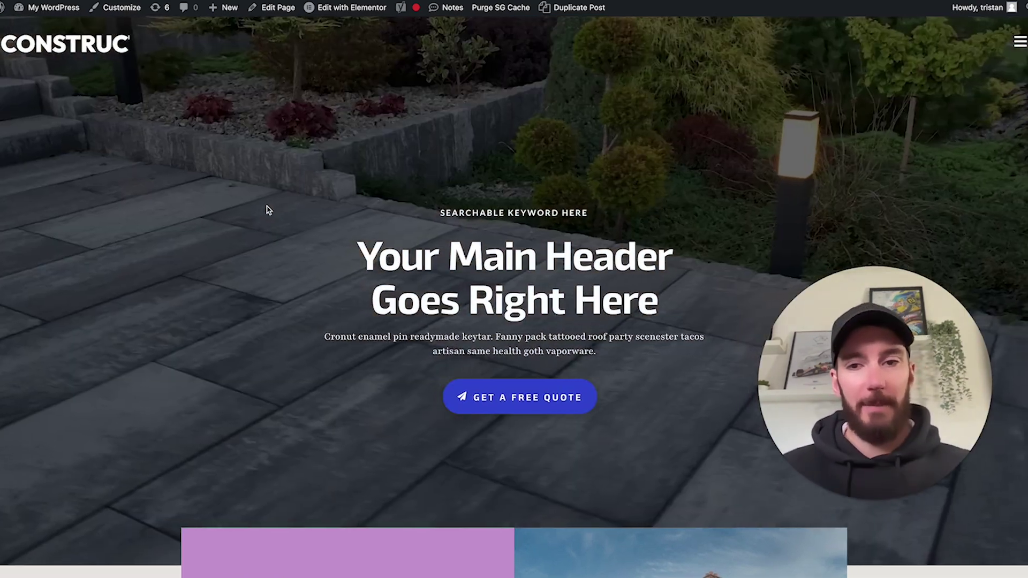